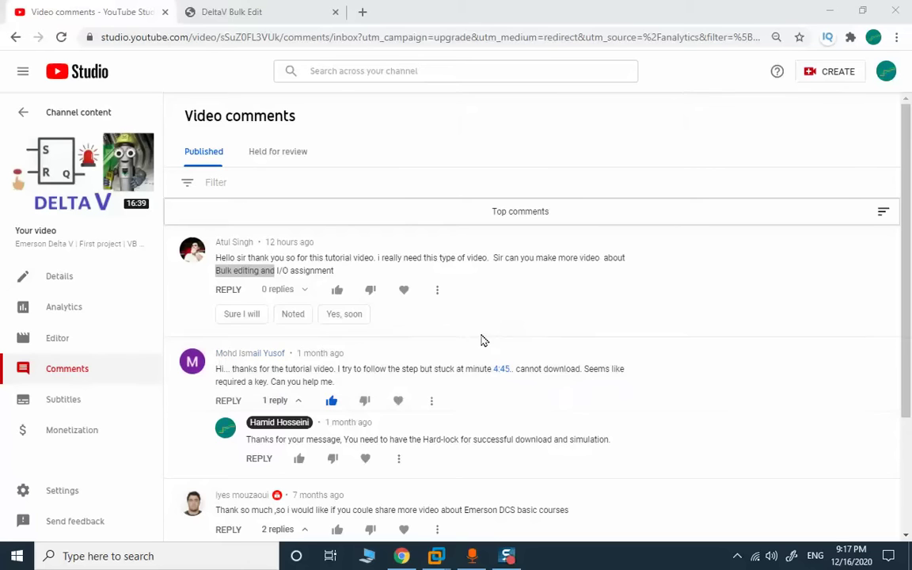
Review the DeltaV Bulk Edit white paper from its title page through the Excel bulk editing section to the supported items list.
click(610, 326)
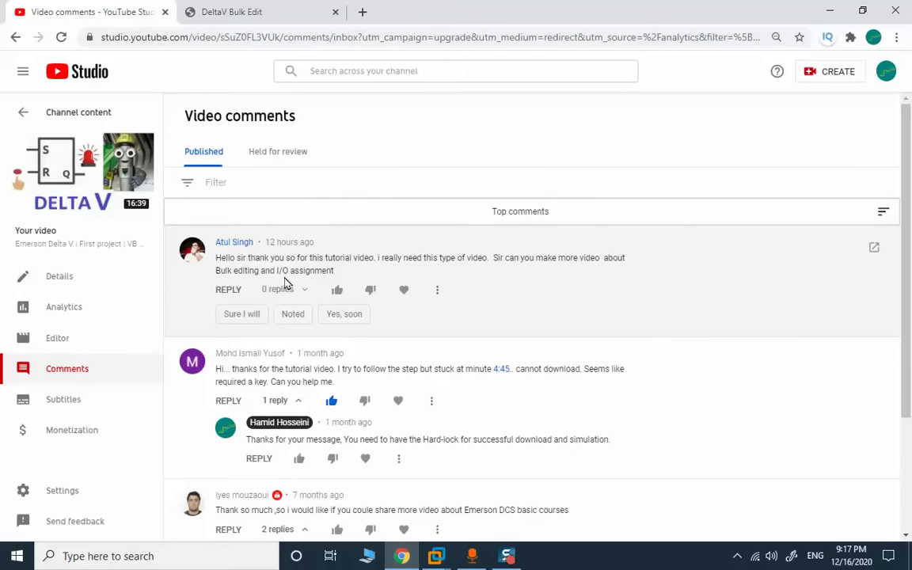
click(257, 14)
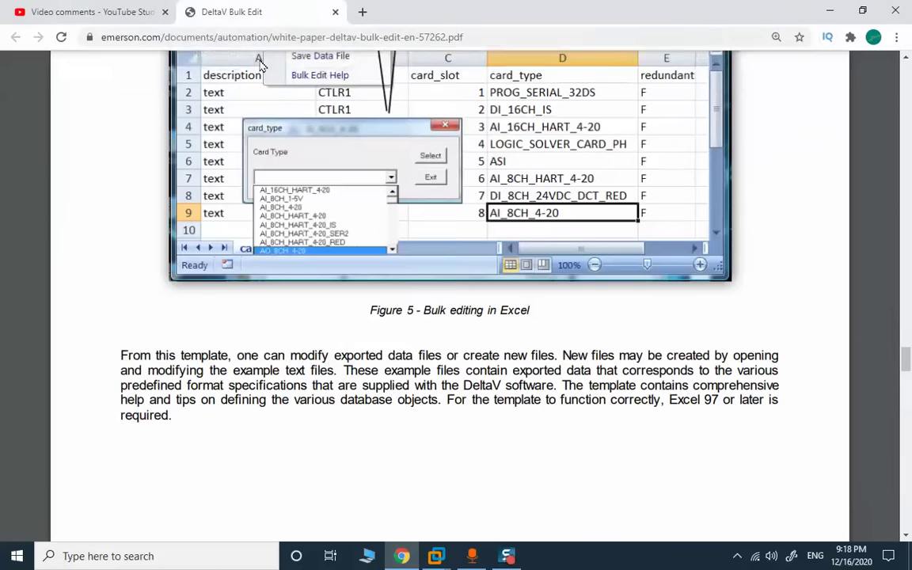
scroll(324, 197, up, 10)
scroll(324, 196, up, 20)
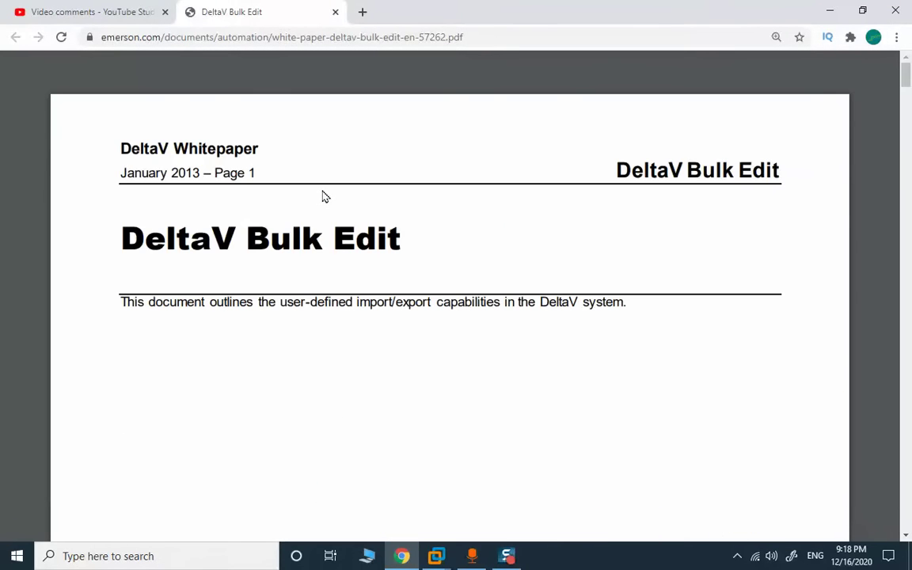
drag(393, 239, 175, 239)
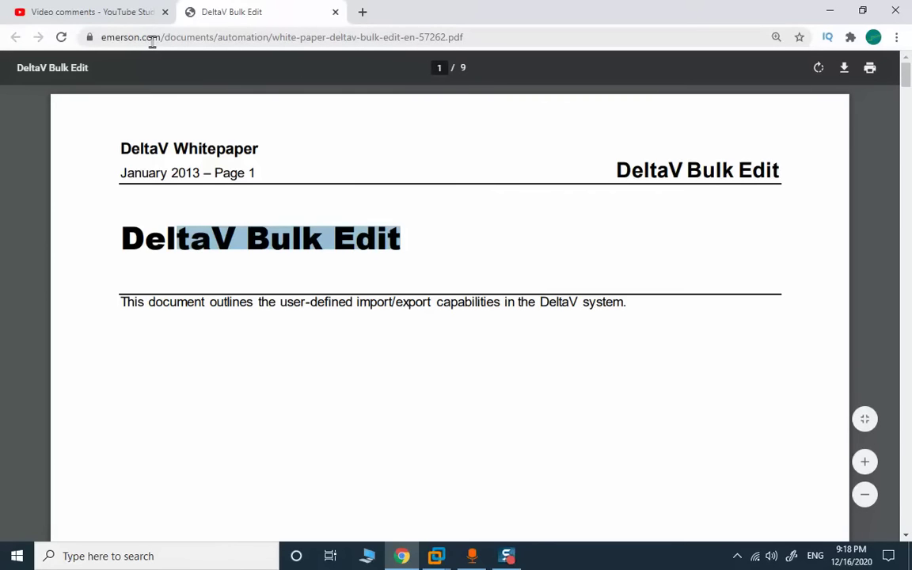
scroll(530, 270, down, 12)
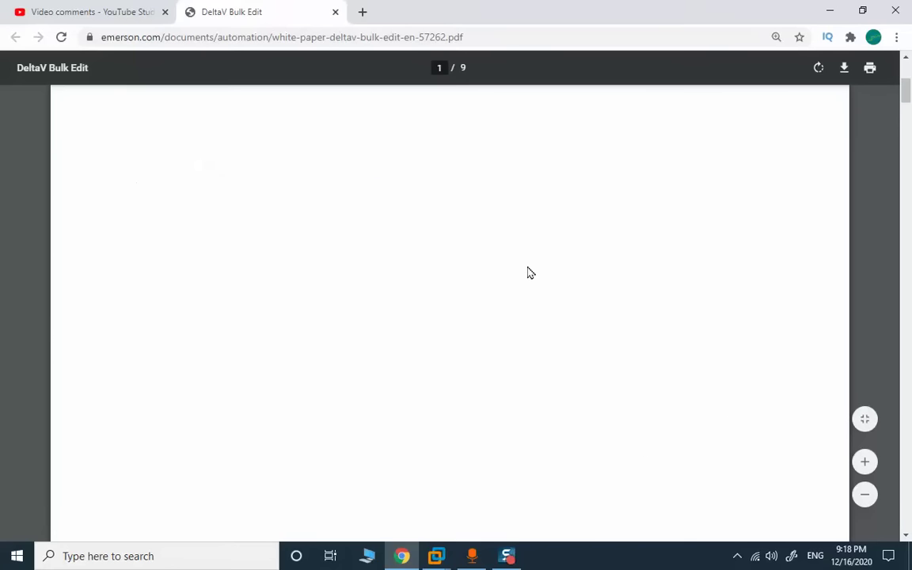
scroll(529, 271, down, 10)
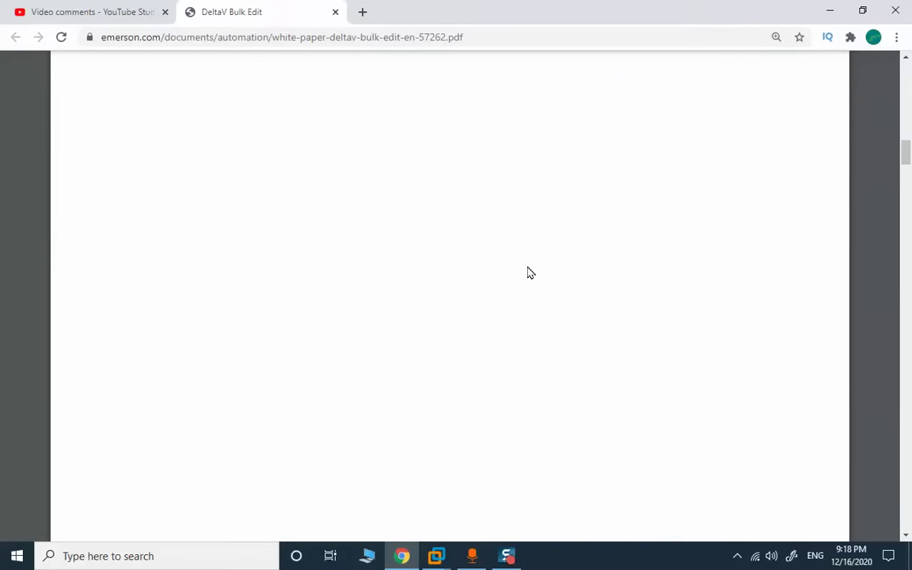
scroll(530, 272, down, 6)
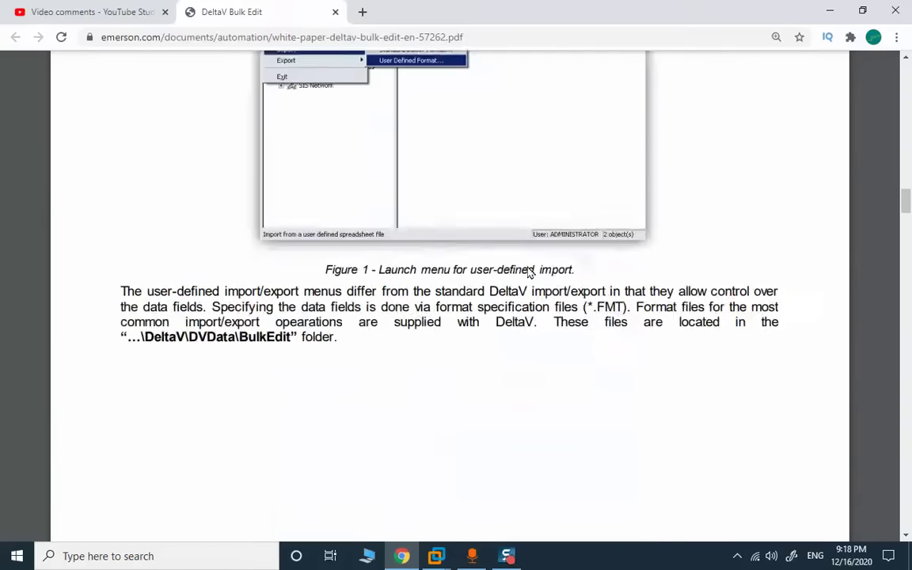
scroll(530, 271, down, 10)
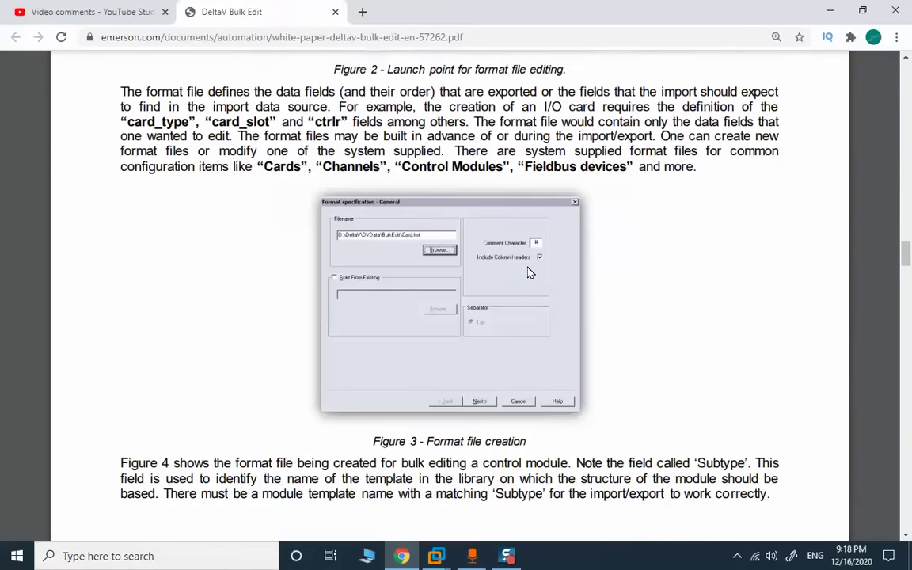
scroll(529, 273, down, 20)
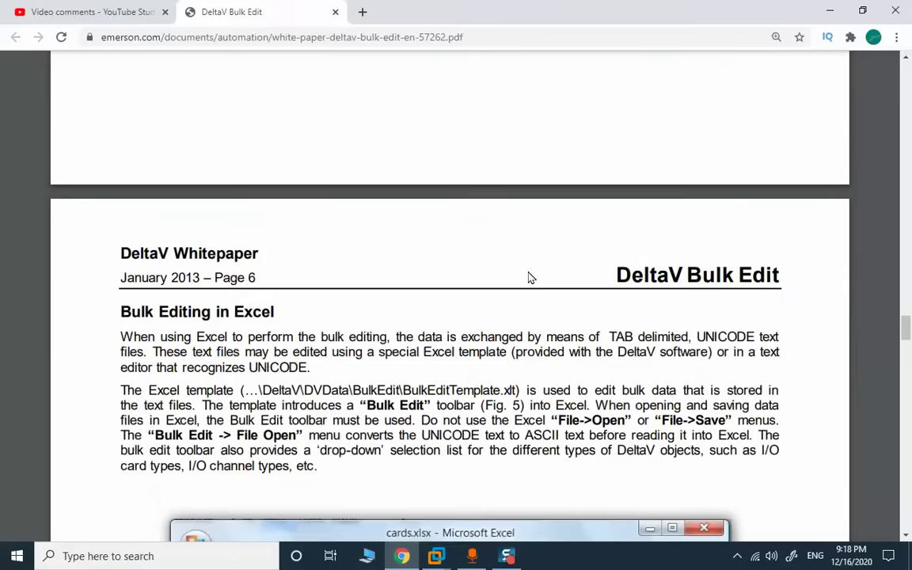
scroll(529, 275, down, 7)
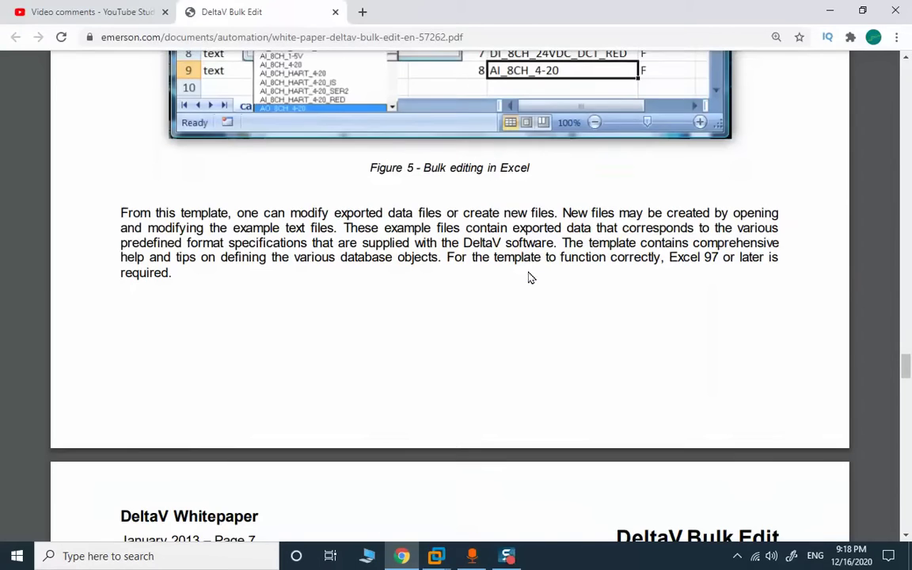
scroll(529, 277, down, 20)
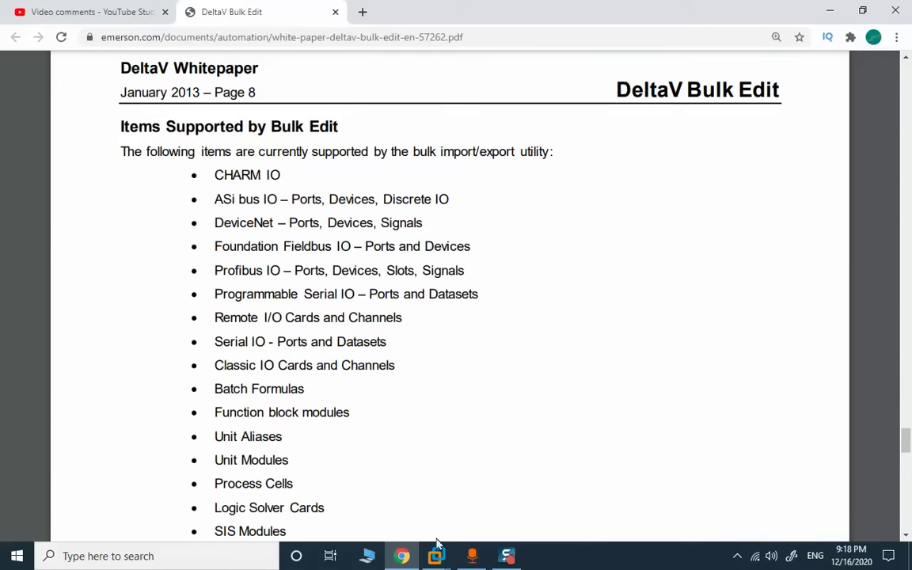
Switch to the win7_dv_T virtual machine in VMware Workstation, make it full screen and bring up DeltaV Explorer.
mouse_move(436, 556)
click(459, 427)
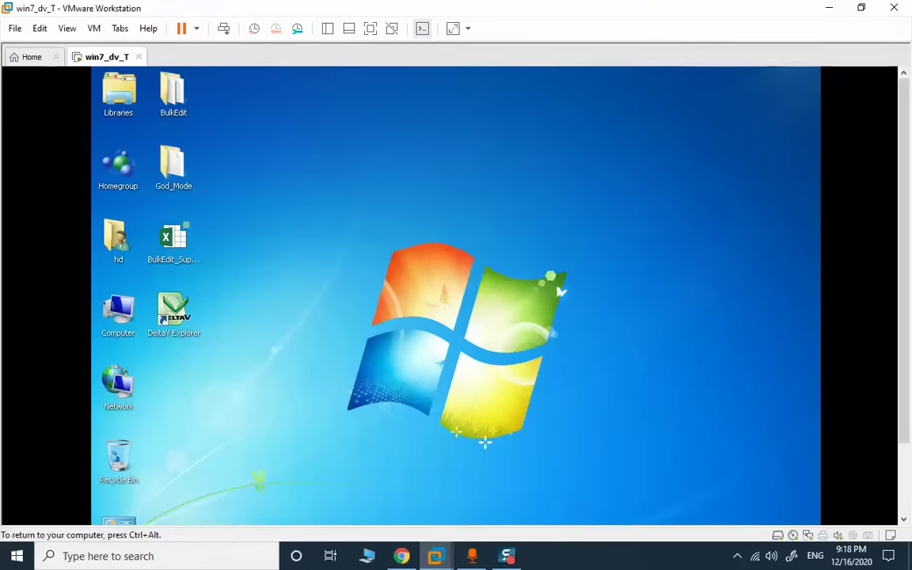
click(370, 28)
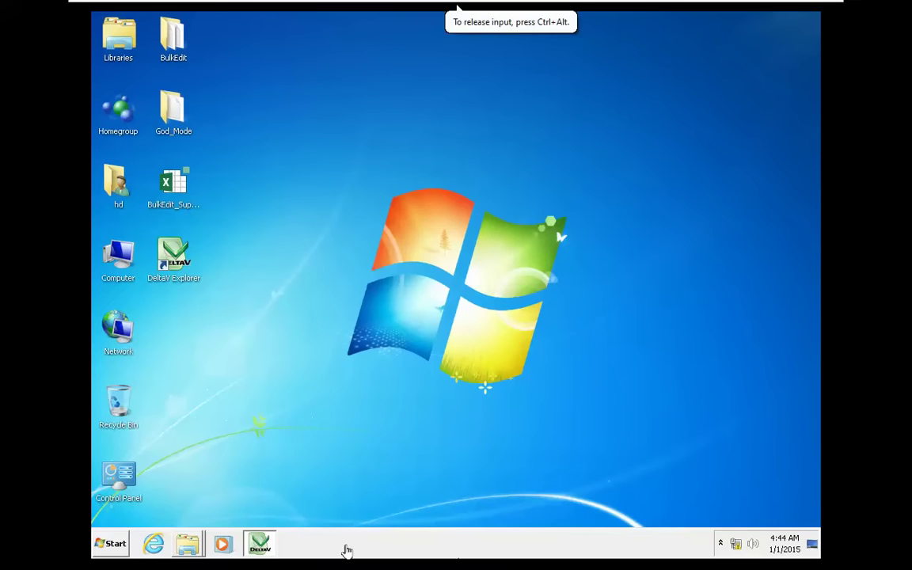
click(265, 544)
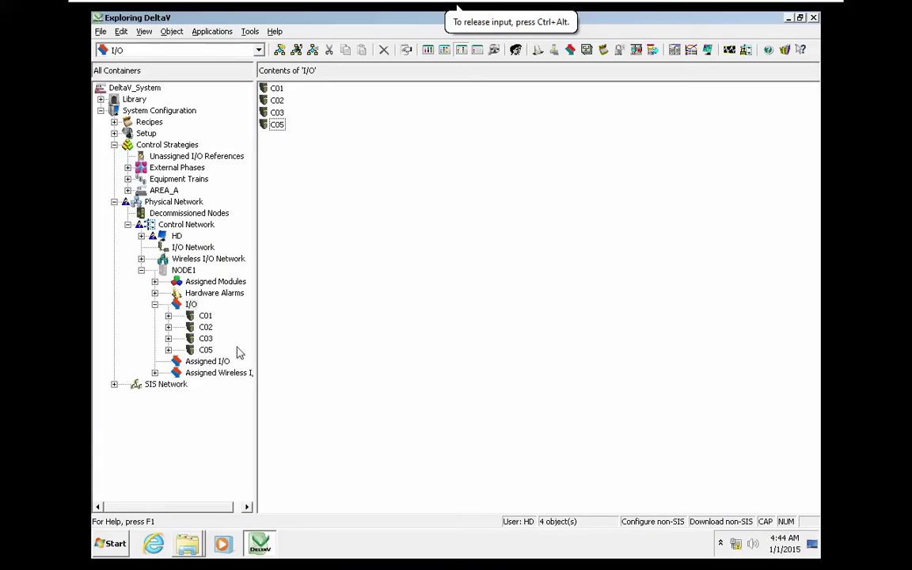
Delete the existing controller NODE1 and its subordinate objects from the Control Network.
click(187, 271)
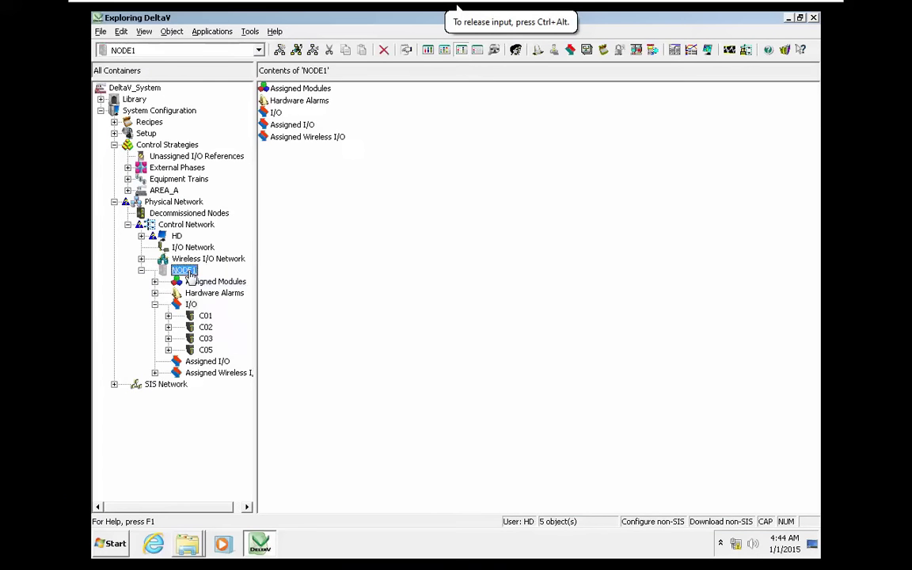
key(Delete)
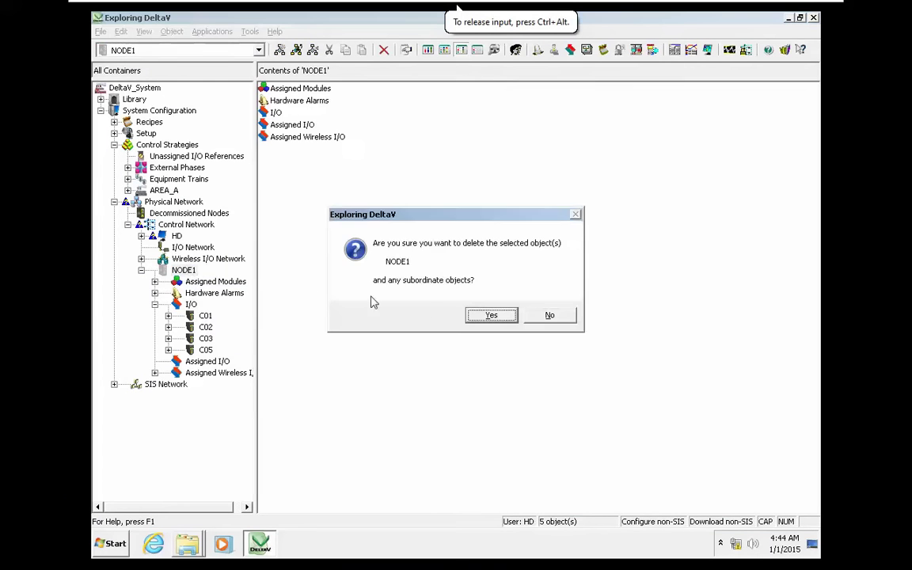
click(487, 314)
Run a total download of the HD workstation with configuration verification and close the download report.
click(176, 237)
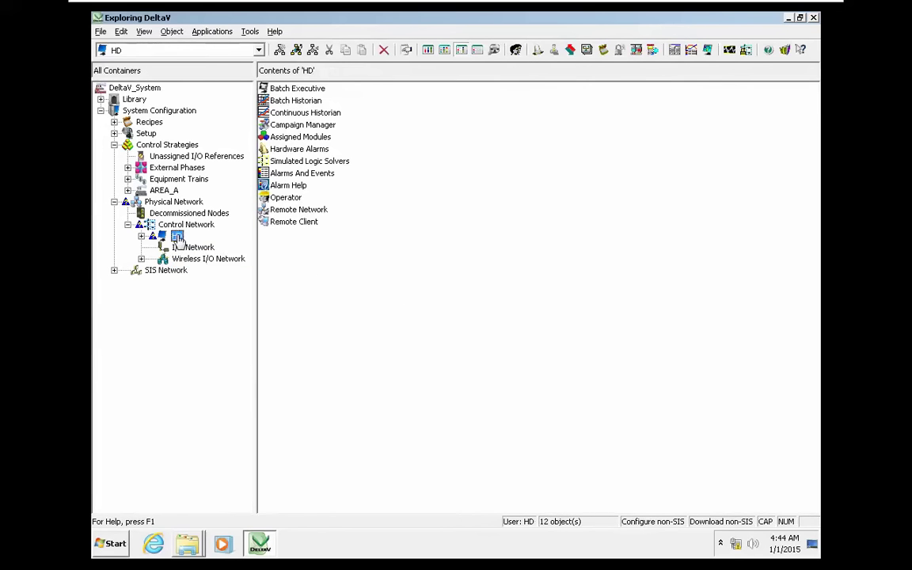
right_click(176, 236)
mouse_move(295, 262)
click(372, 259)
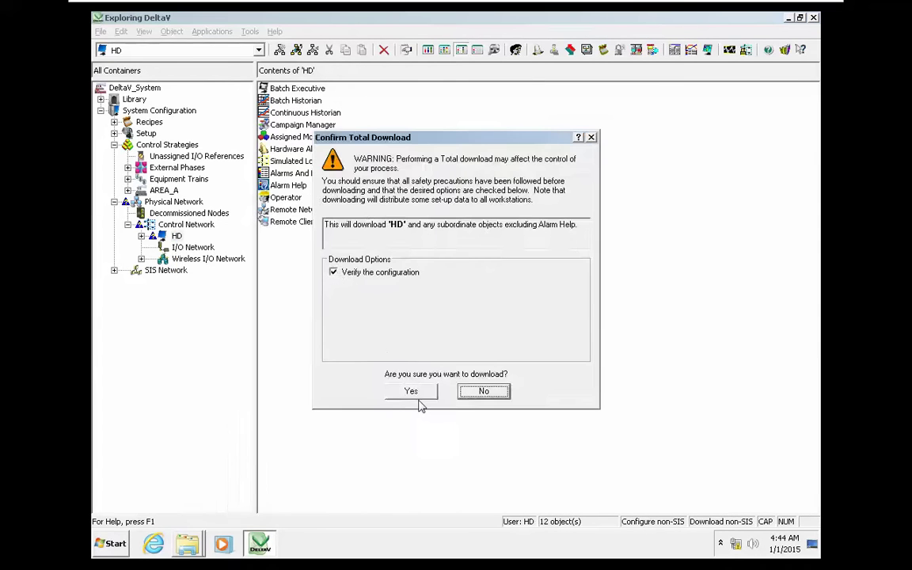
click(411, 392)
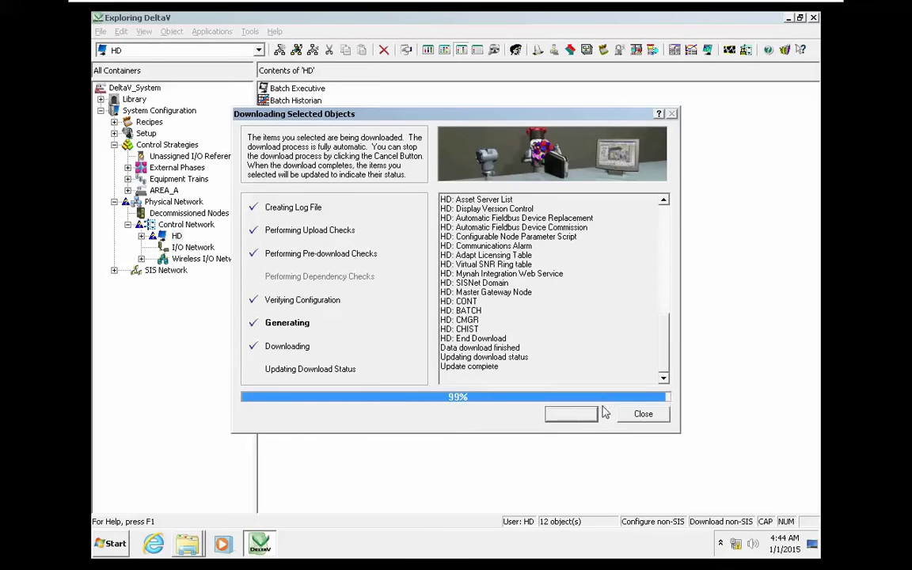
click(643, 414)
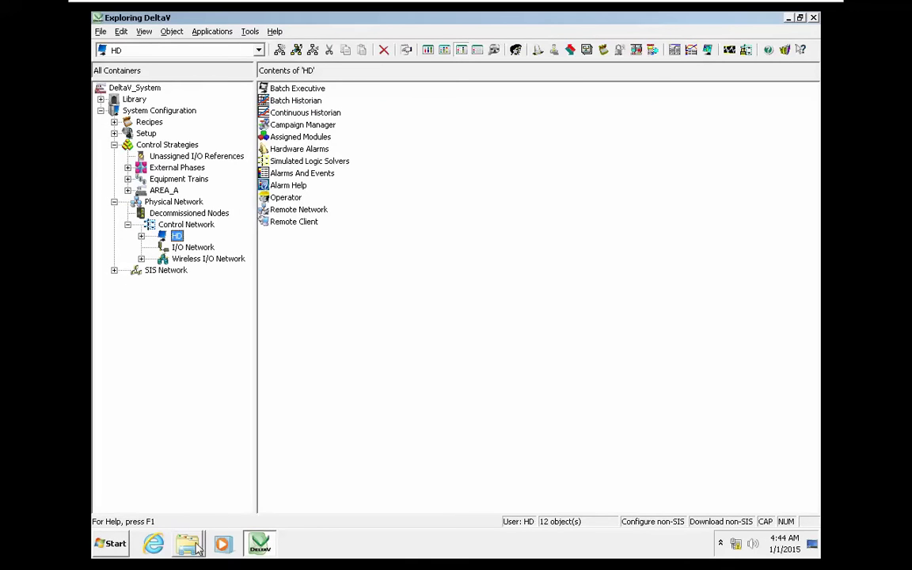
Inspect the format and text files in the C:\DeltaV\DVData\BulkEdit folder, then return to DeltaV Explorer.
mouse_move(190, 548)
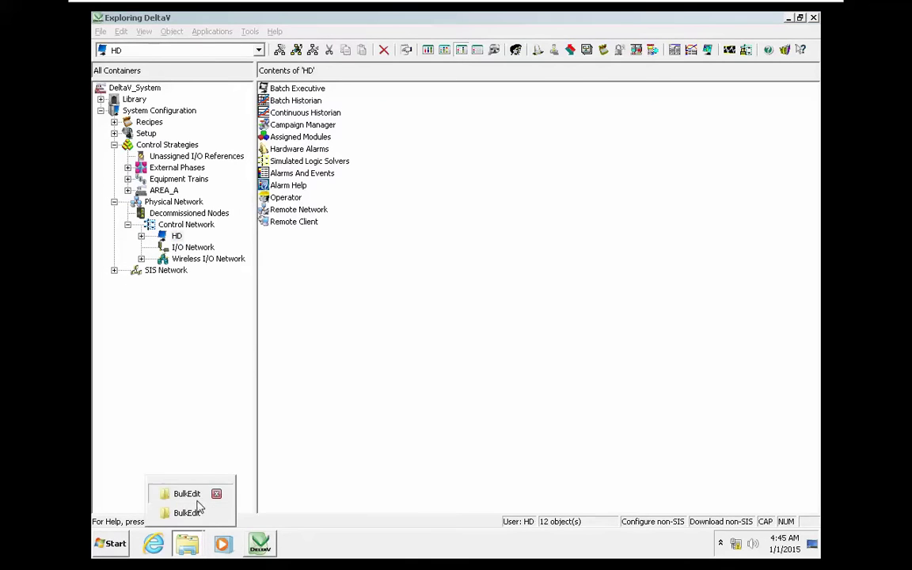
click(186, 494)
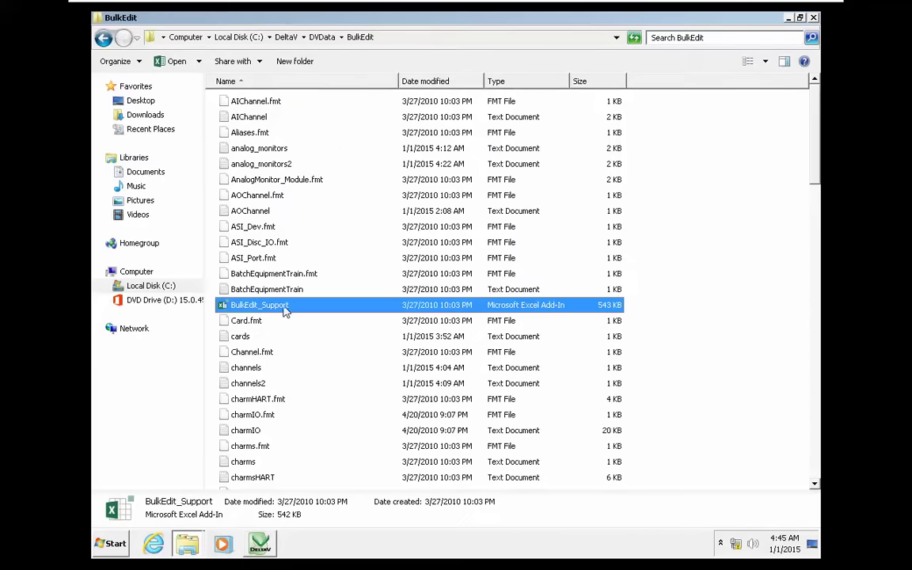
click(392, 38)
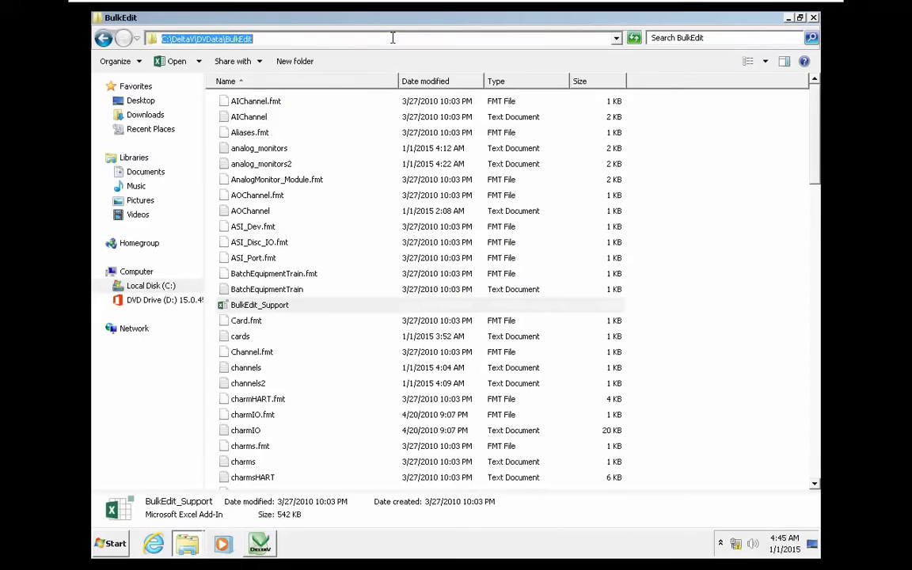
click(671, 188)
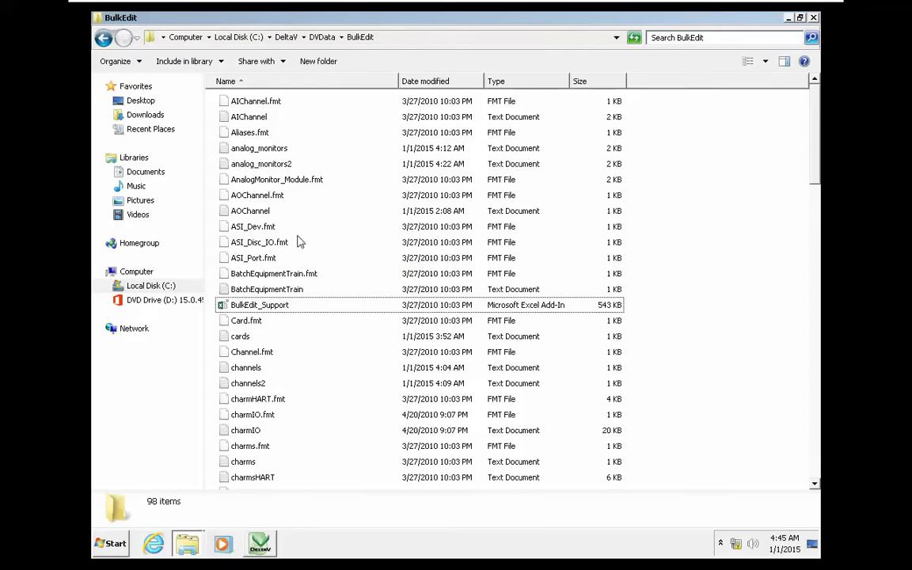
scroll(265, 332, down, 2)
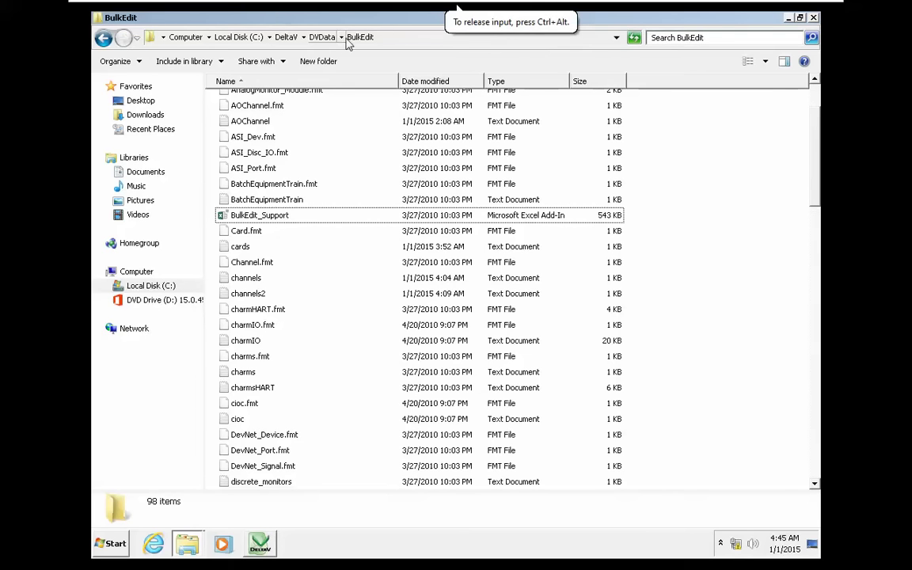
click(788, 18)
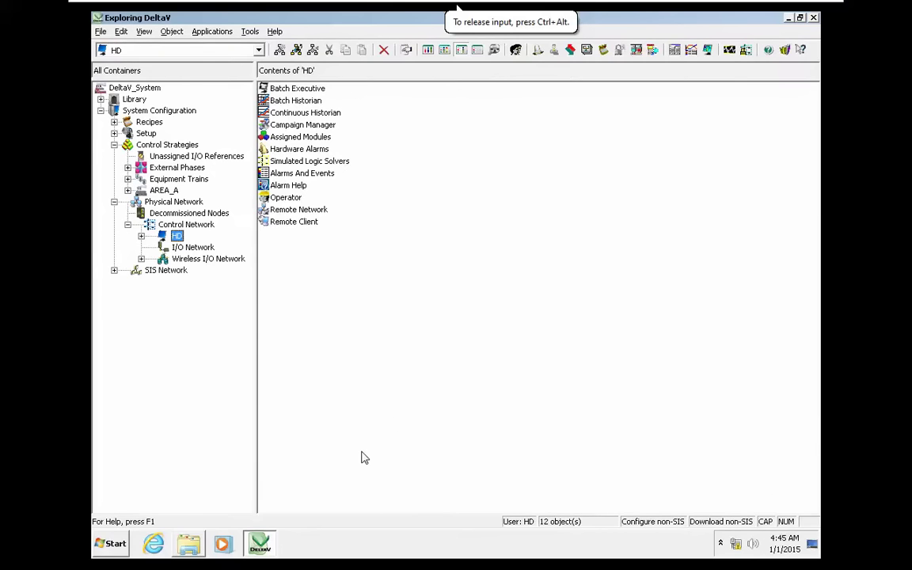
Delete the ANALOG_1 module and its contained modules from AREA_A.
click(162, 190)
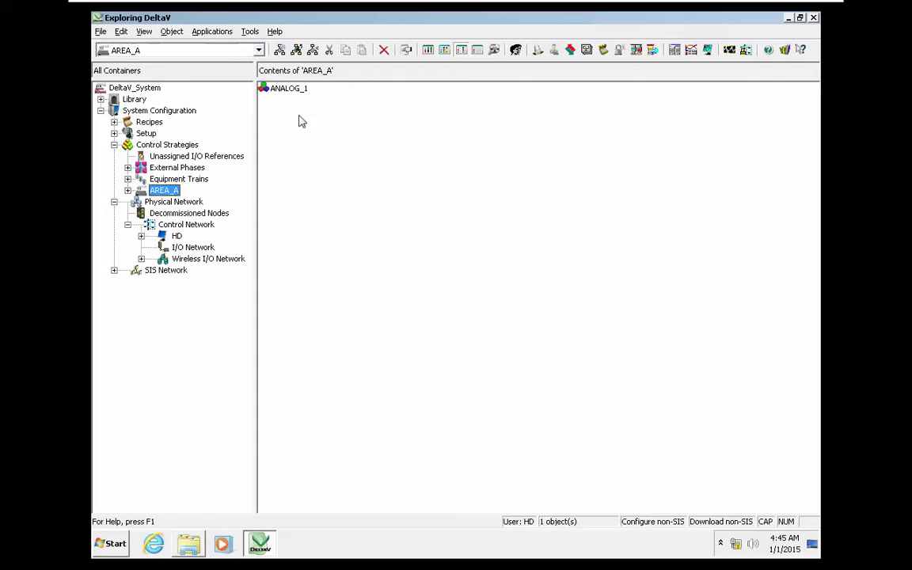
click(293, 91)
key(Delete)
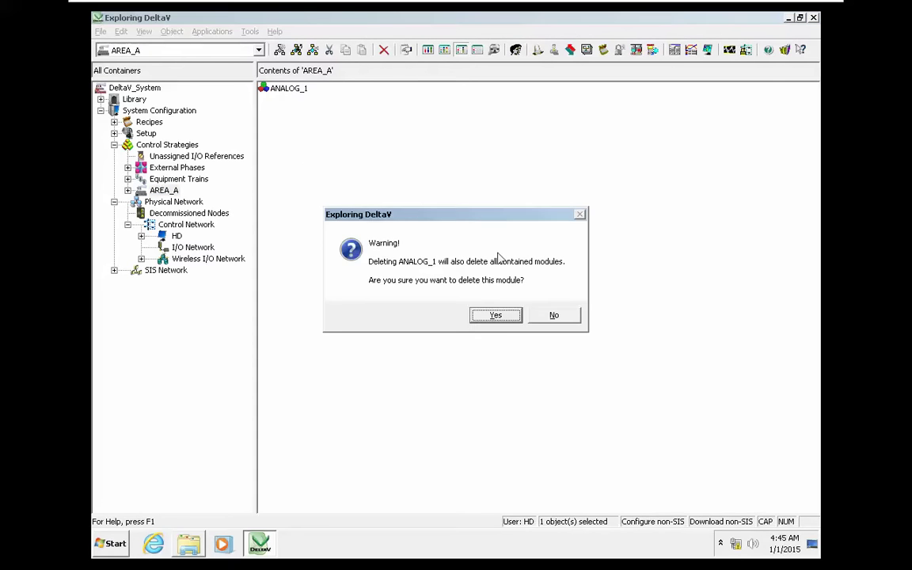
click(497, 319)
Download the Control Network and close the download report.
right_click(172, 225)
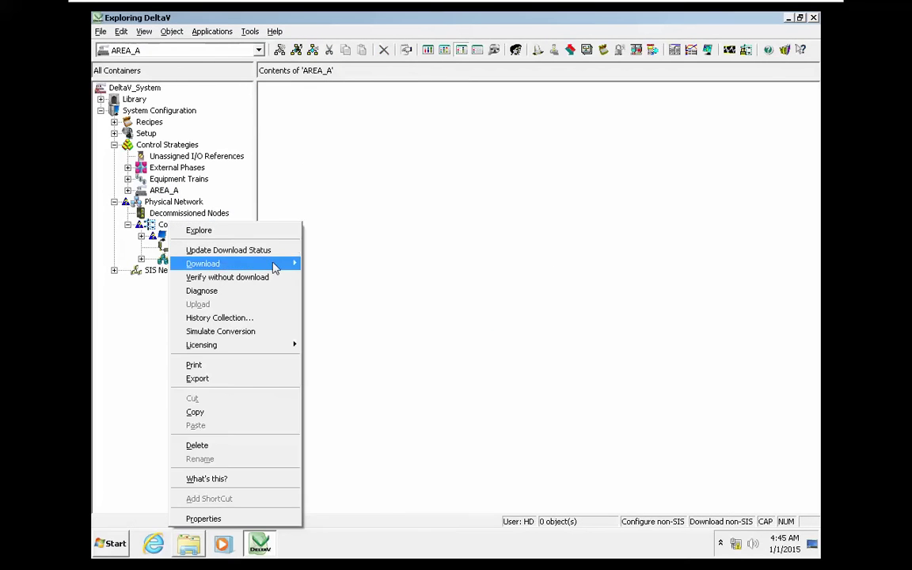
mouse_move(277, 264)
click(310, 265)
click(409, 391)
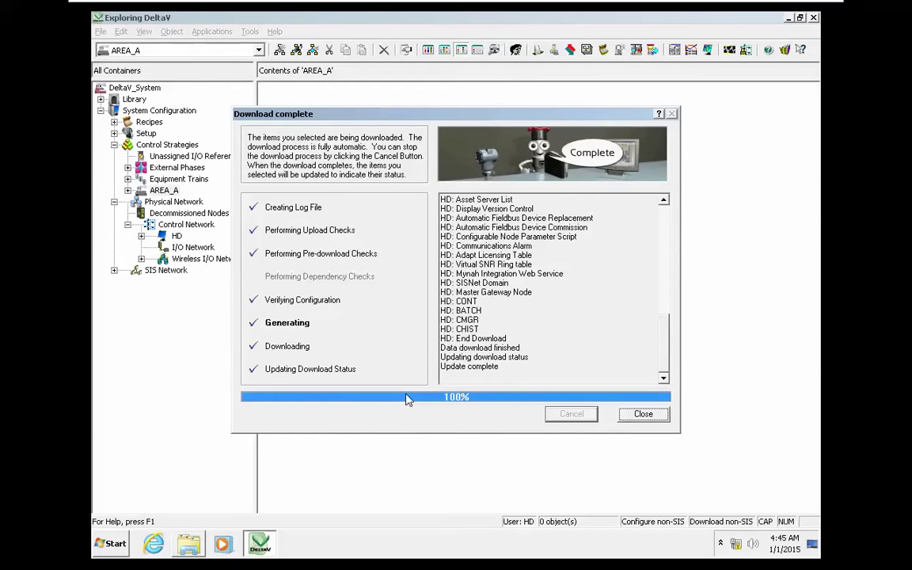
click(644, 415)
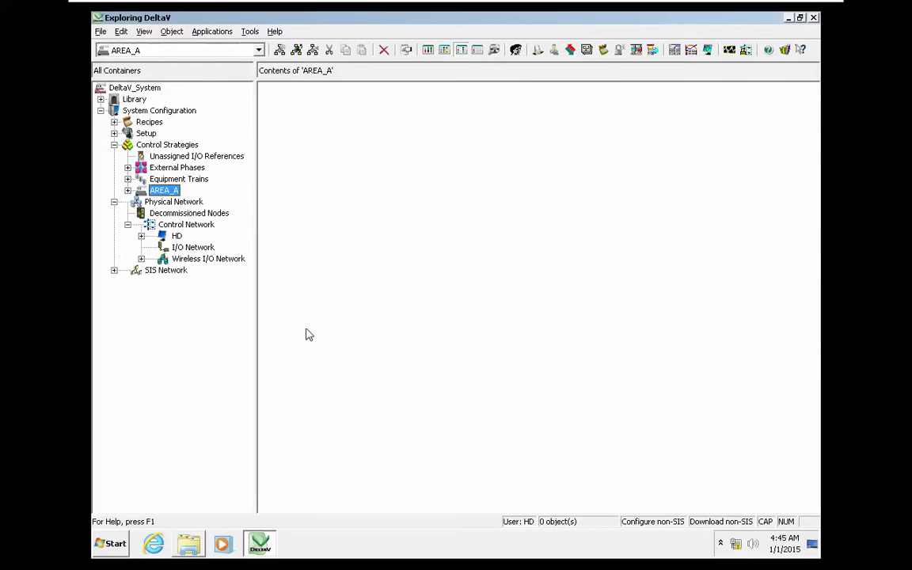
Add a new controller to the Control Network, keeping its suggested name.
click(176, 226)
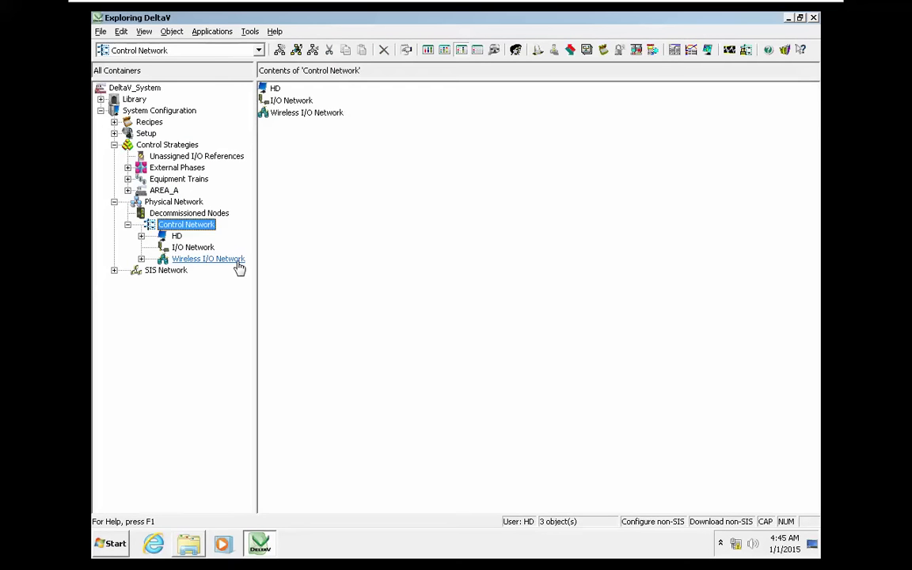
right_click(204, 225)
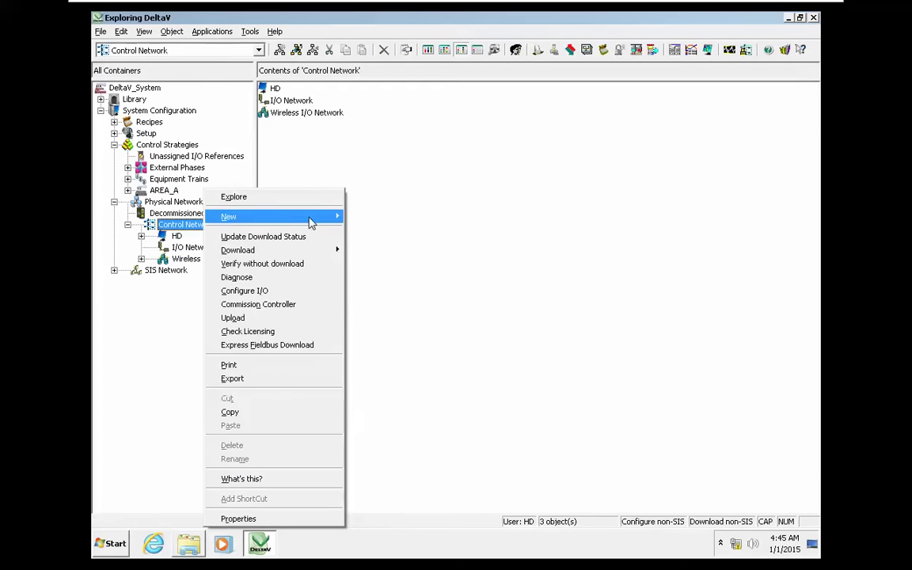
mouse_move(311, 223)
click(379, 217)
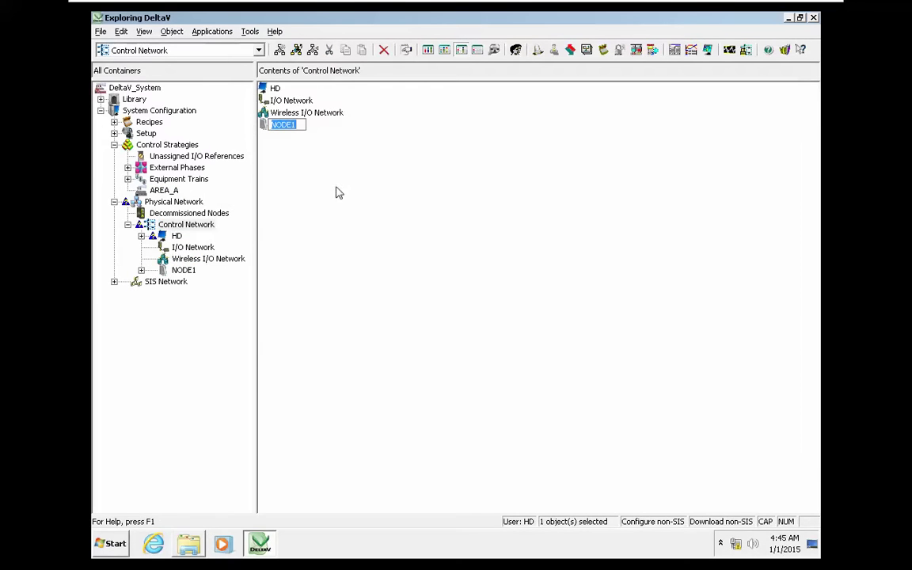
key(Return)
Set the new NODE1 controller's model to MD/MD Plus in its properties and apply the change.
right_click(279, 132)
click(356, 412)
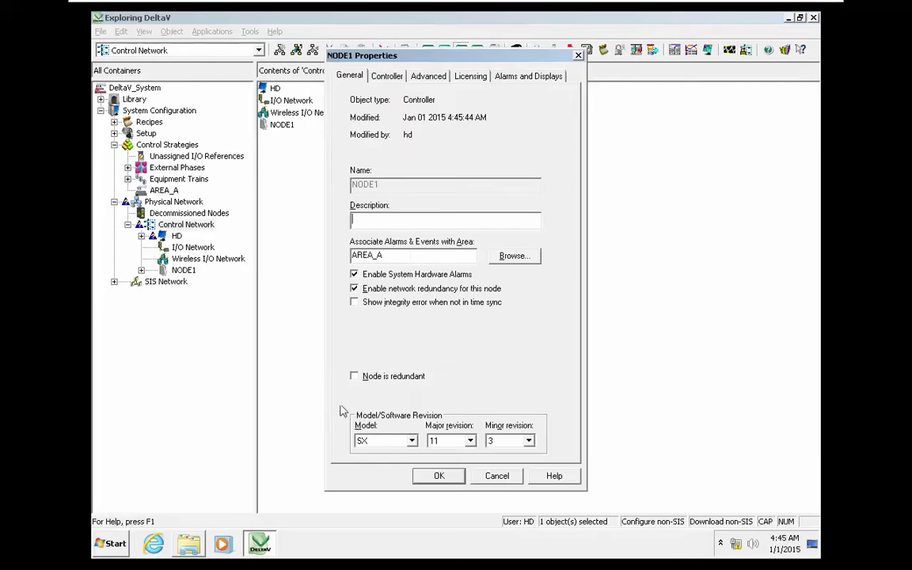
click(386, 440)
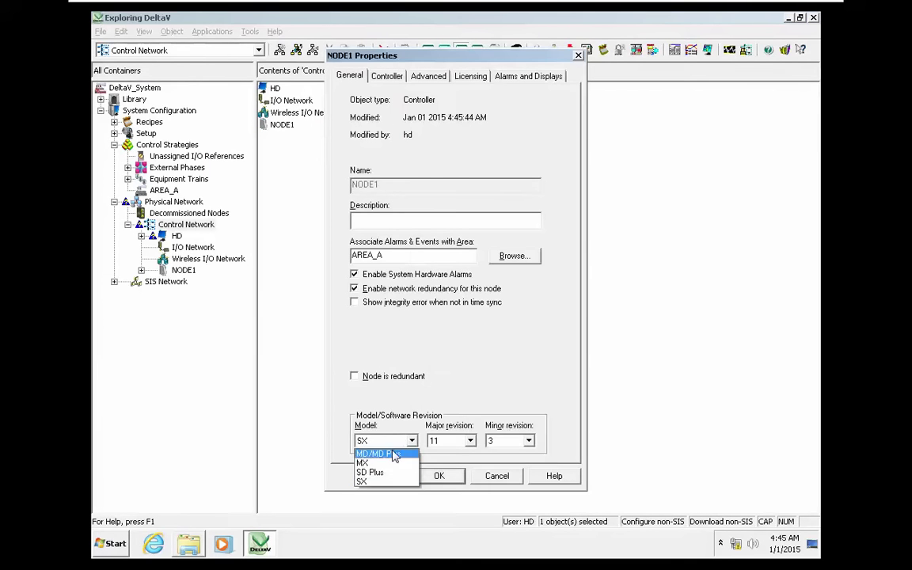
click(386, 451)
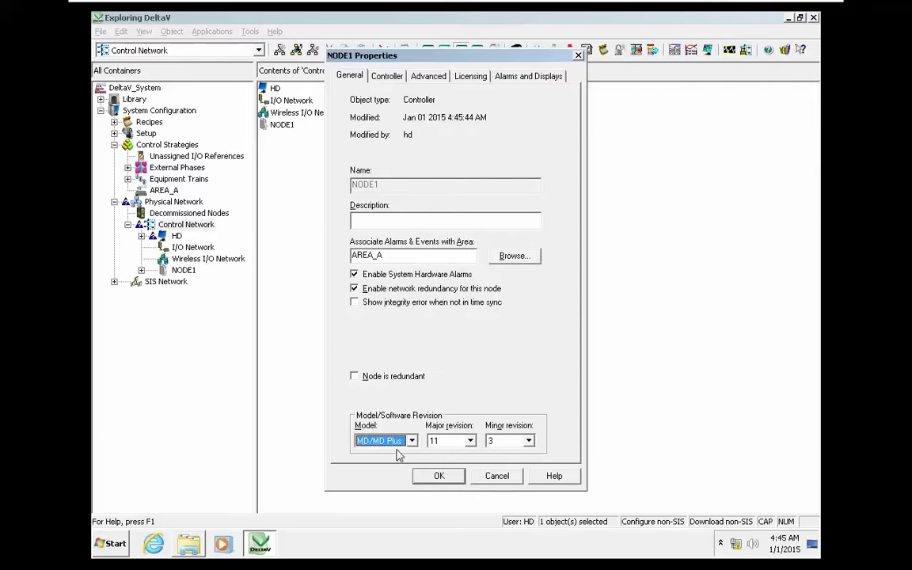
click(398, 453)
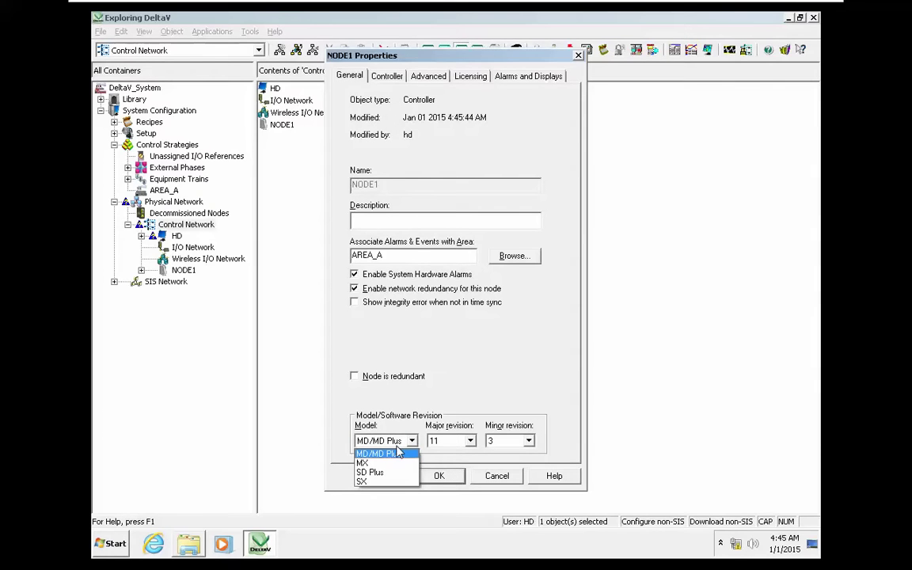
click(397, 454)
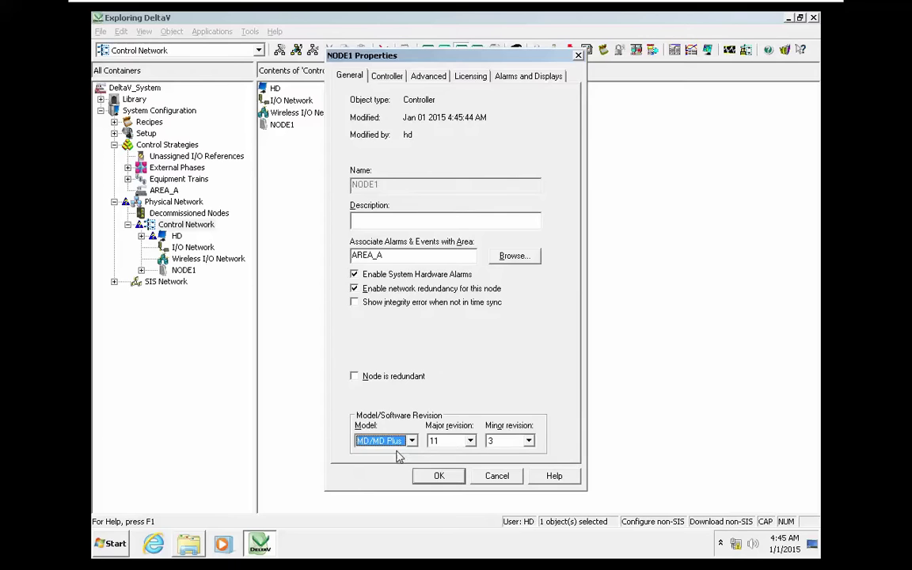
click(436, 476)
click(402, 411)
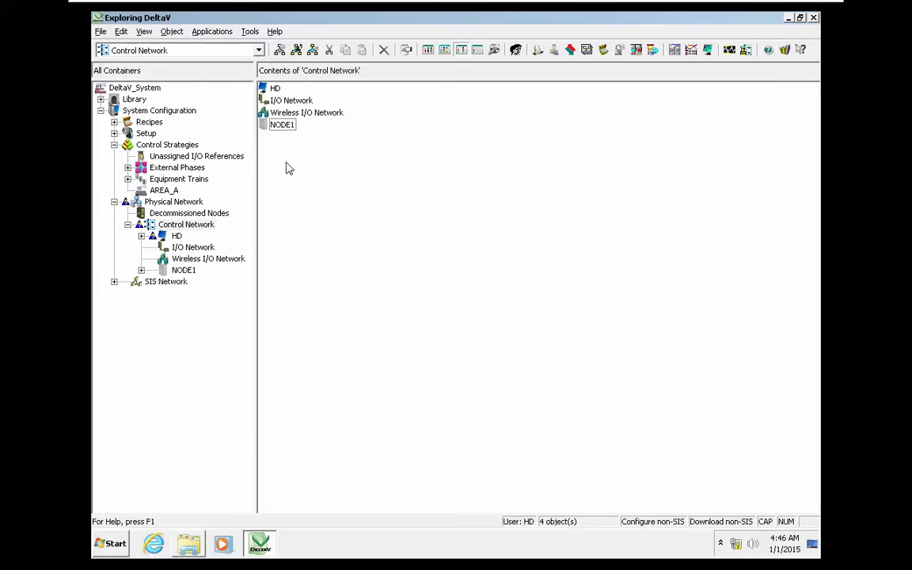
Download the ProfessionalPlus Station HD and close the download report.
right_click(175, 236)
mouse_move(299, 264)
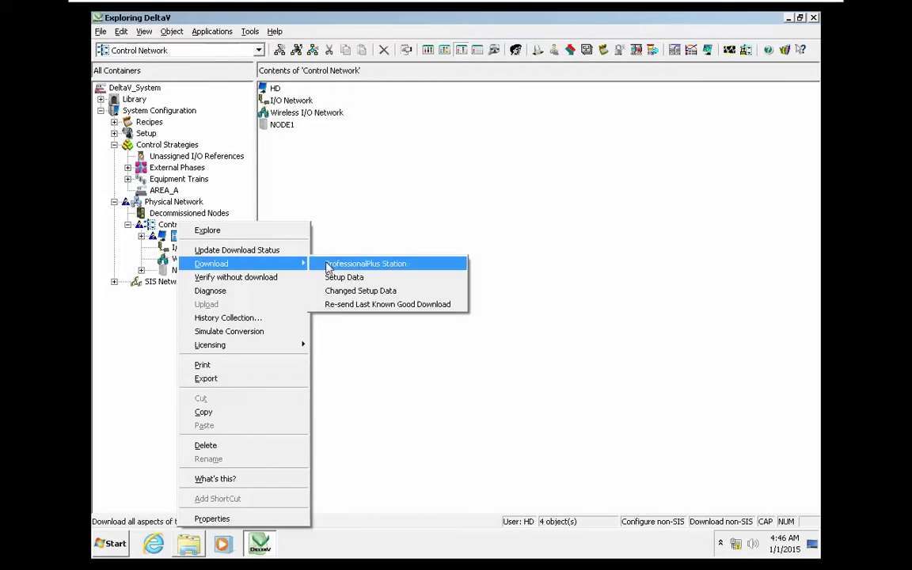
click(328, 265)
click(417, 389)
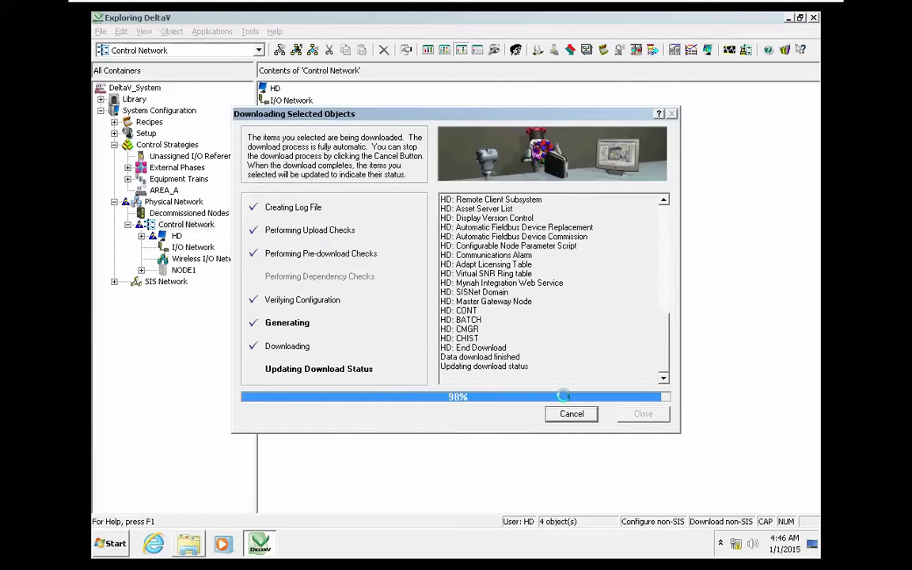
click(640, 414)
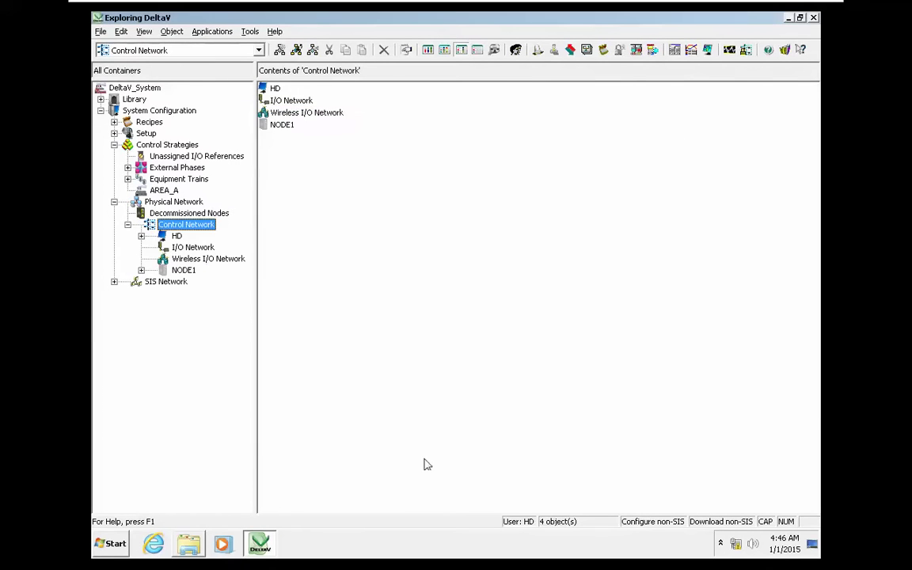
Open the BulkEdit_Support add-in from the BulkEdit folder in Excel with macros enabled.
click(190, 545)
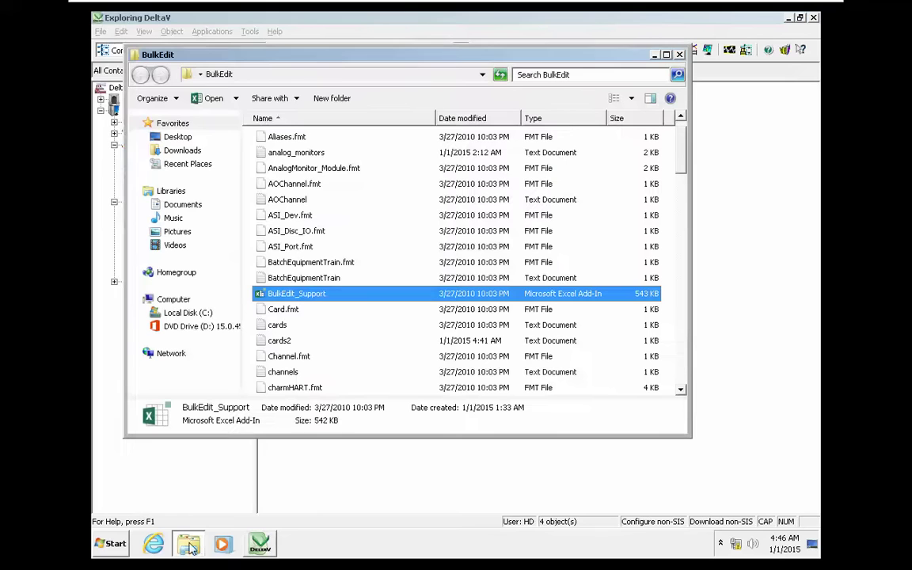
click(374, 342)
click(321, 296)
double_click(320, 298)
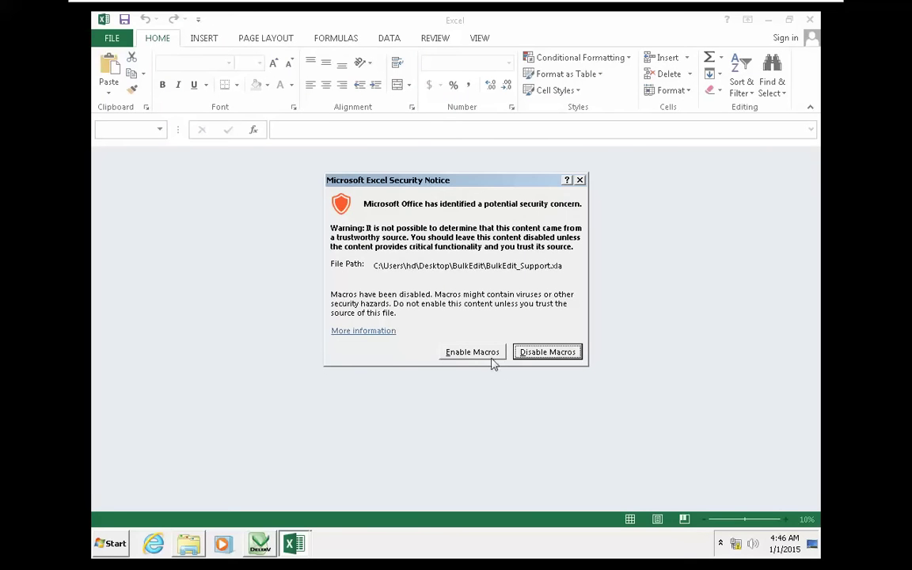
click(470, 353)
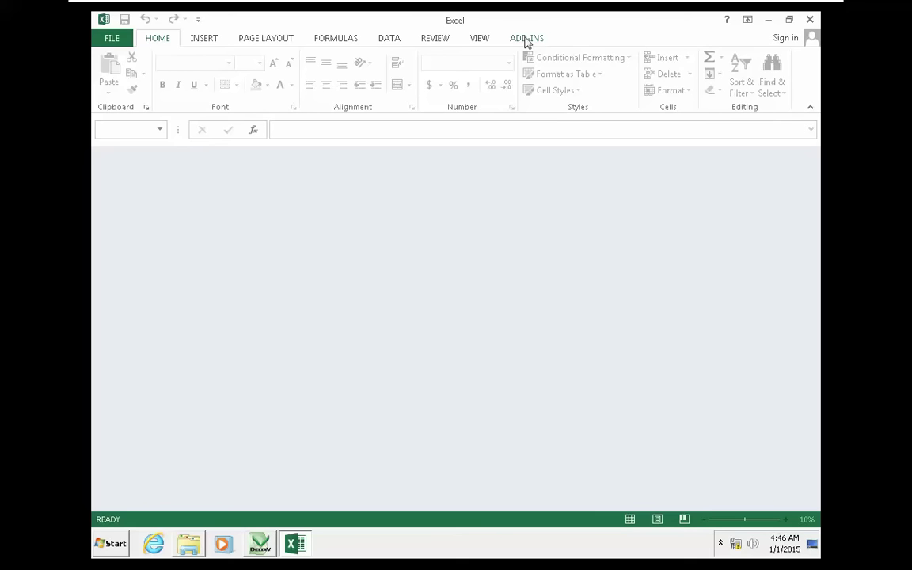
Open the cards2 data file from the desktop BulkEdit folder with the DeltaV BulkEdit add-in.
click(526, 39)
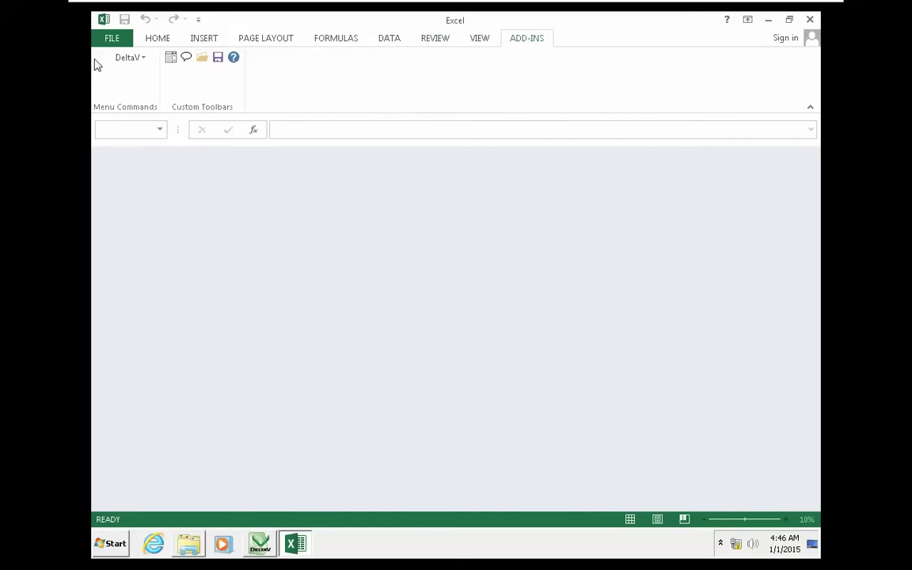
click(140, 63)
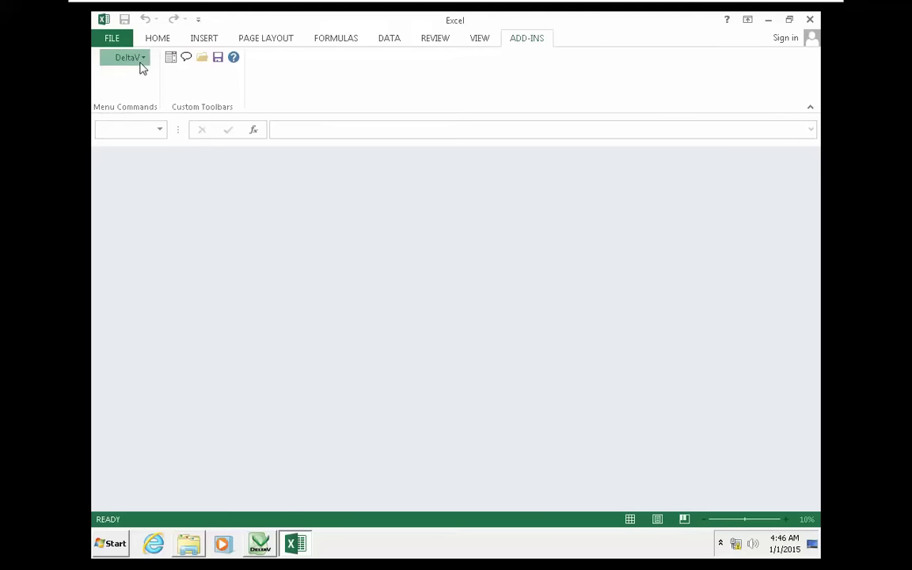
mouse_move(146, 79)
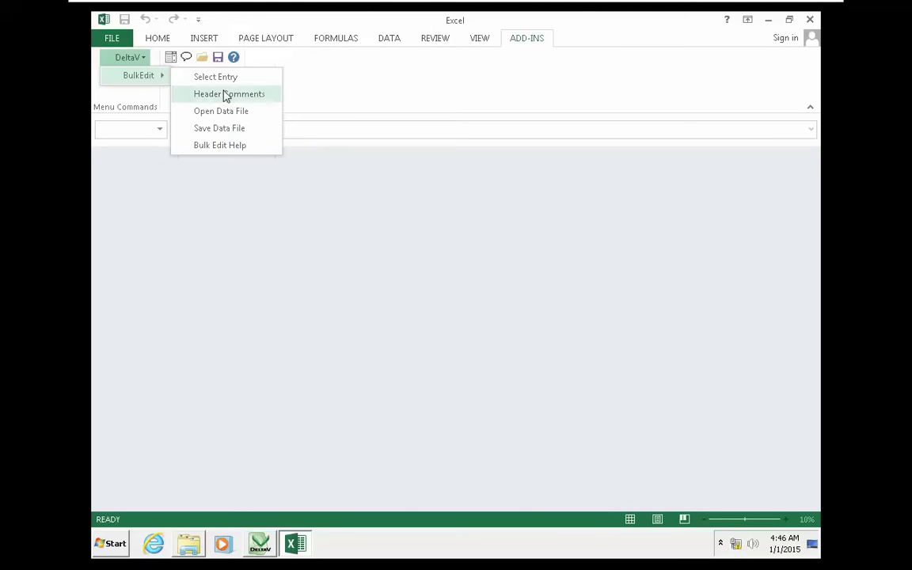
click(244, 118)
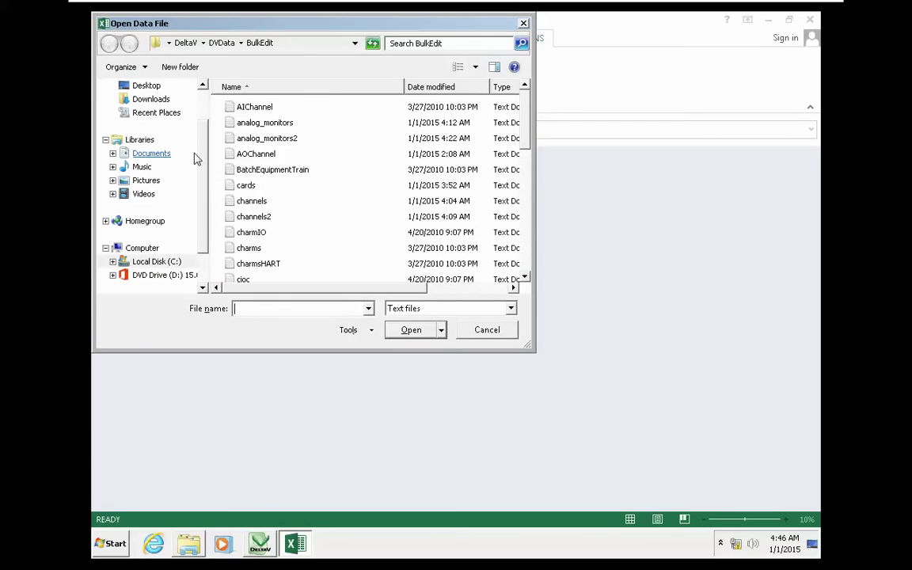
click(147, 85)
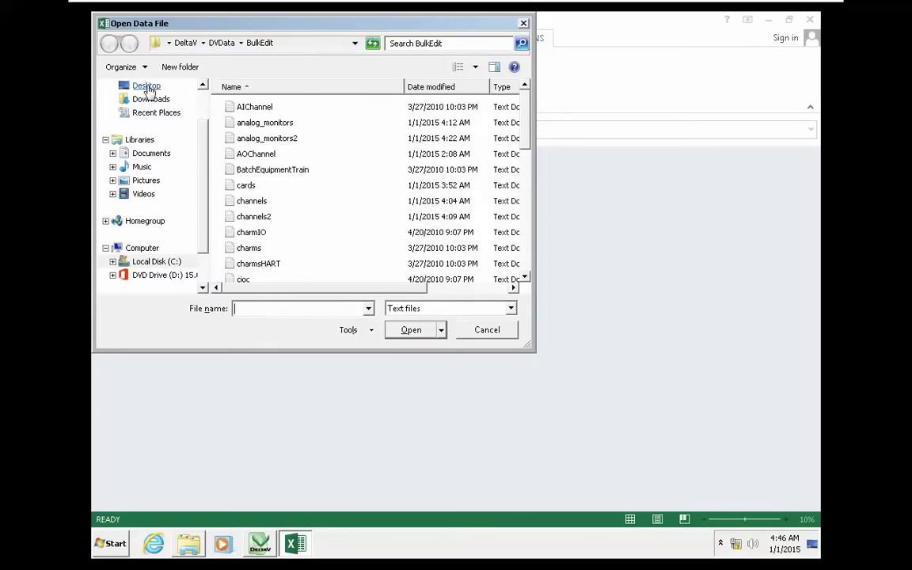
scroll(297, 229, down, 2)
double_click(286, 236)
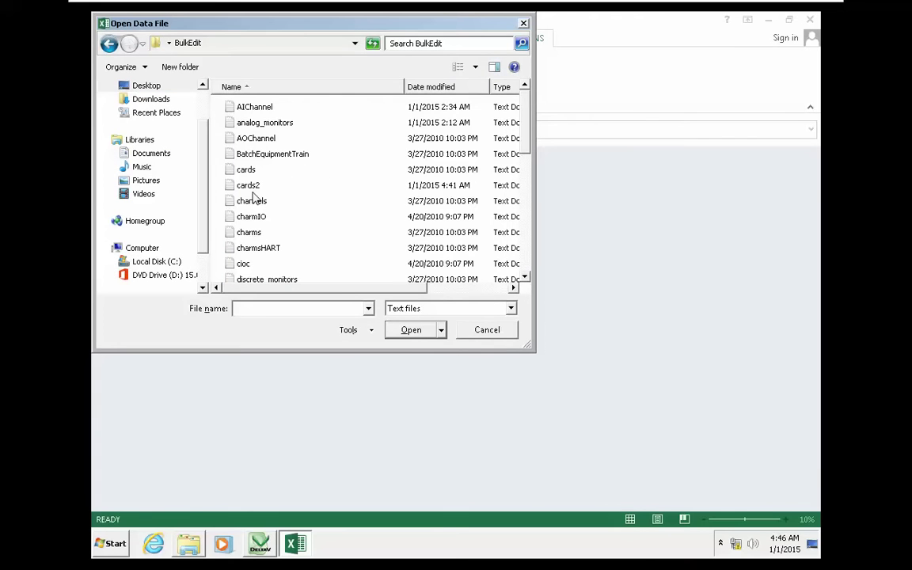
double_click(248, 185)
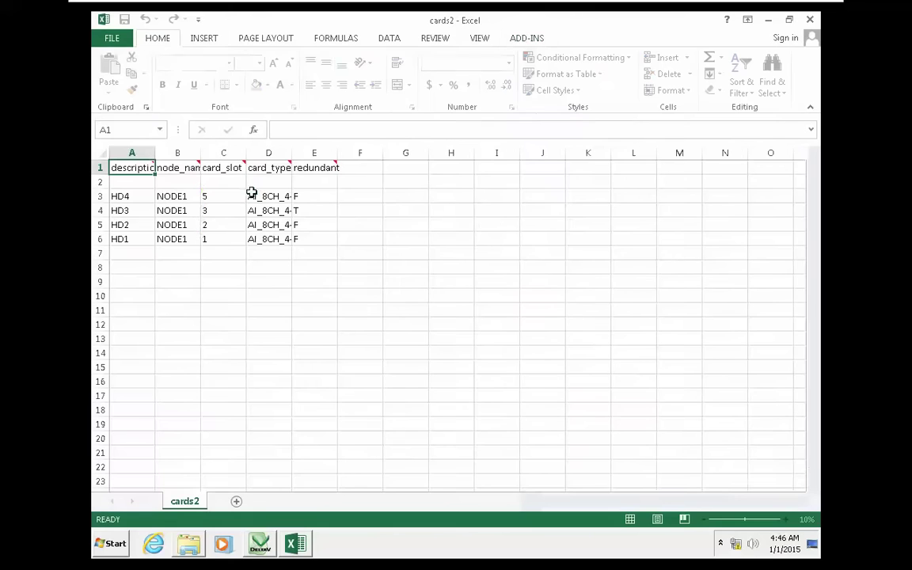
Widen the card_type column and clear the card entries in rows 3 to 5, keeping the HD1 row.
drag(291, 153, 381, 153)
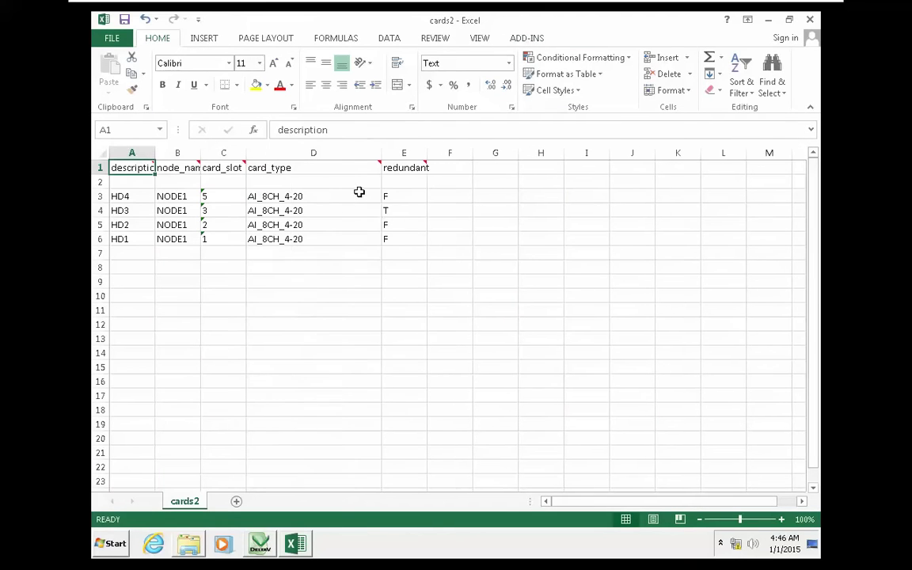
drag(404, 225, 123, 197)
key(Delete)
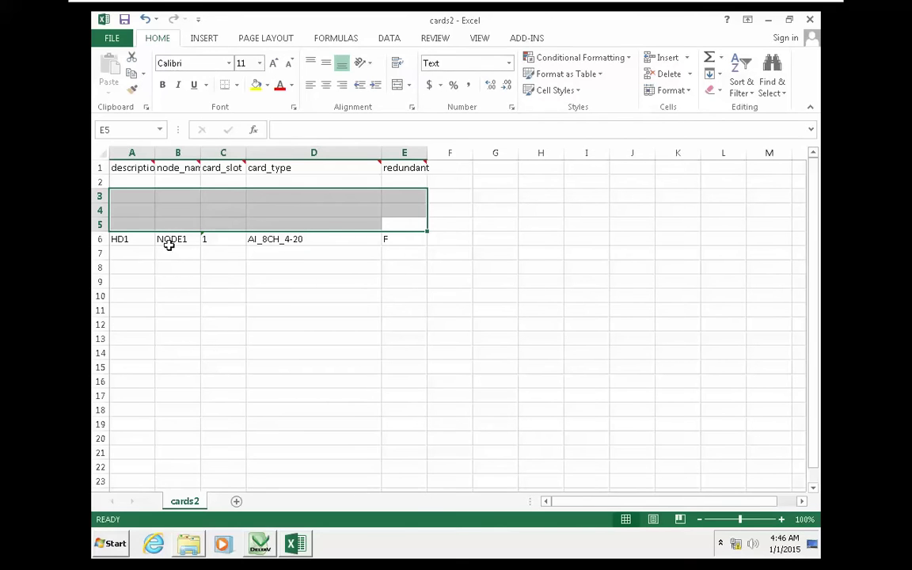
click(192, 242)
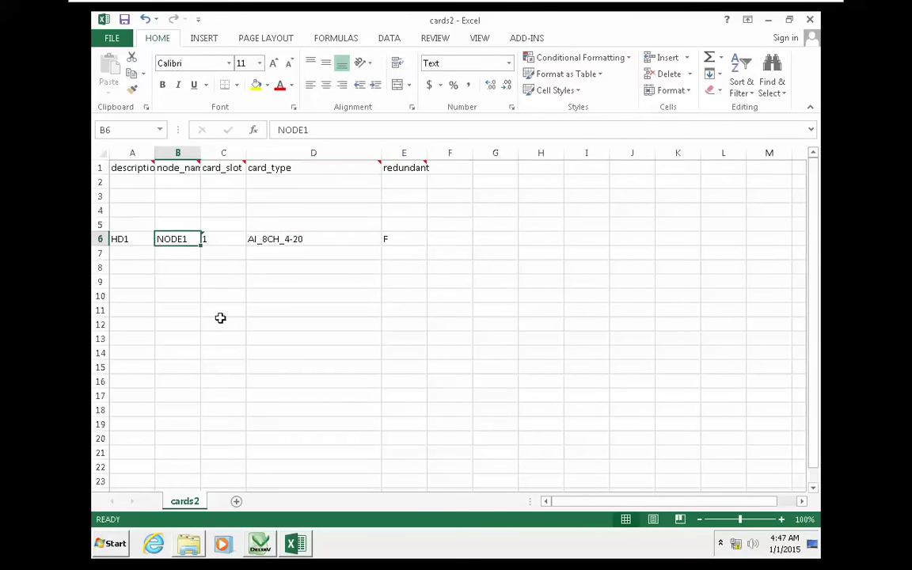
Switch to DeltaV Explorer and rename the NODE1 controller to CRTL1.
click(259, 545)
click(182, 270)
right_click(182, 270)
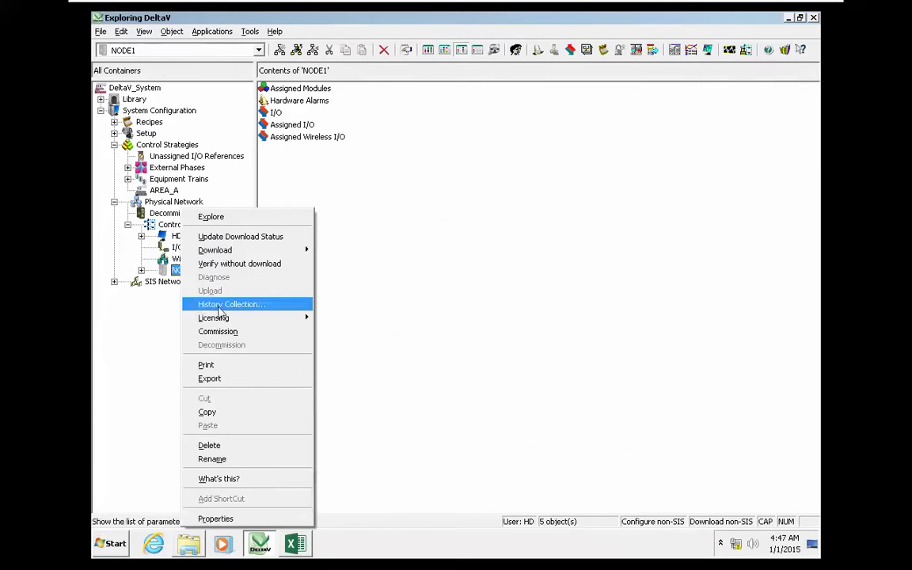
click(169, 273)
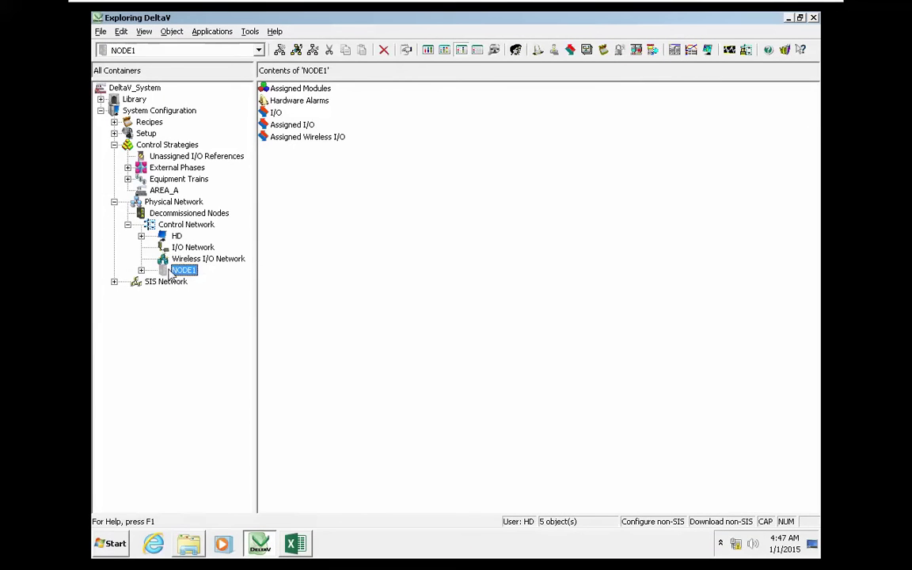
click(169, 273)
text(CRTL1)
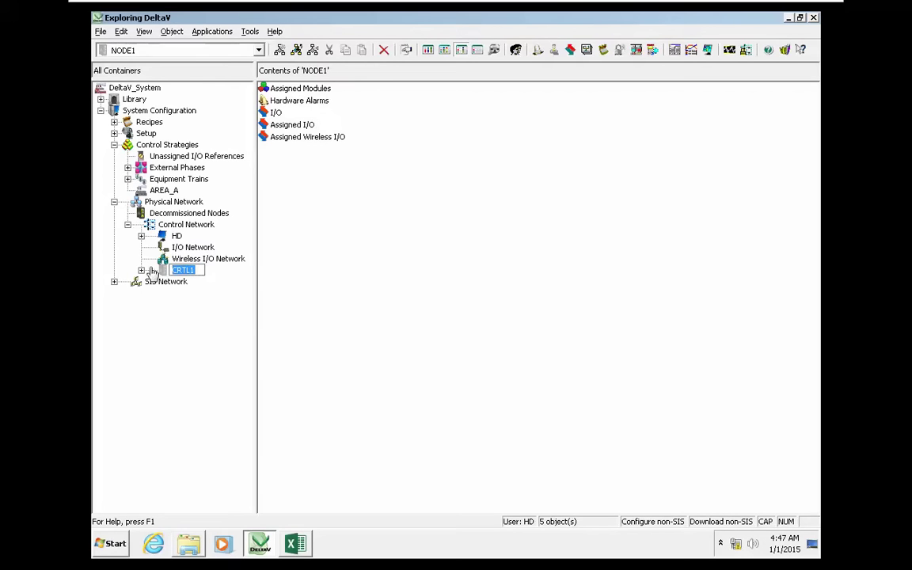
click(366, 295)
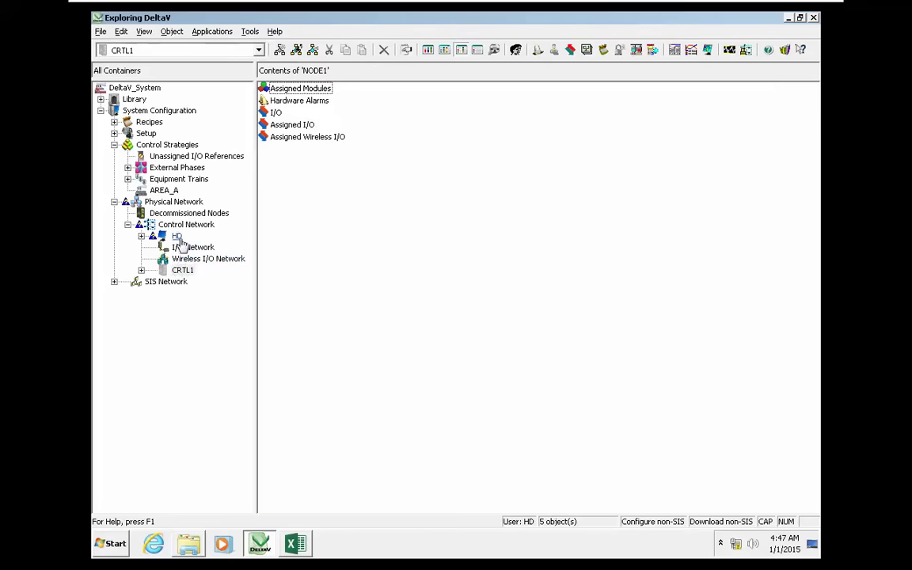
Download the ProfessionalPlus Station HD again after the controller rename and close the download report.
right_click(175, 236)
mouse_move(305, 264)
click(356, 262)
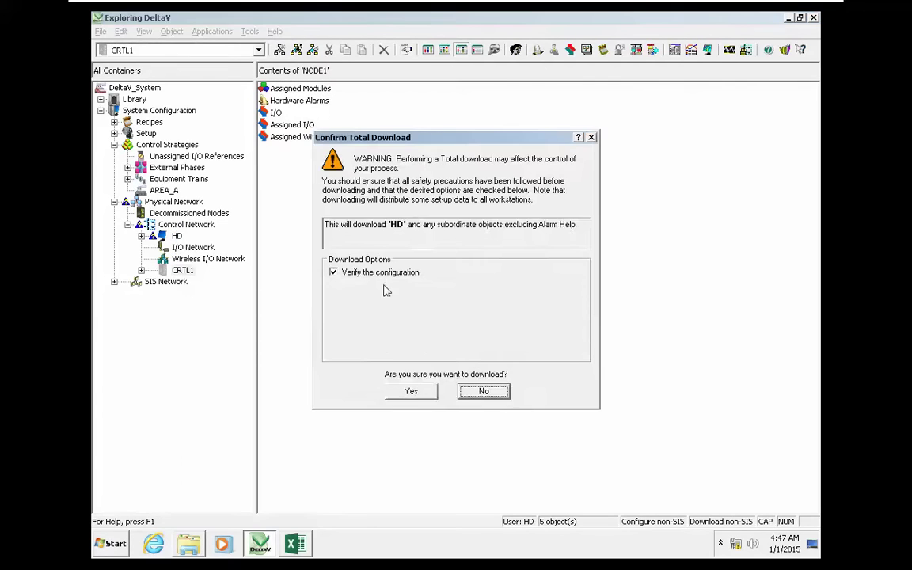
click(411, 392)
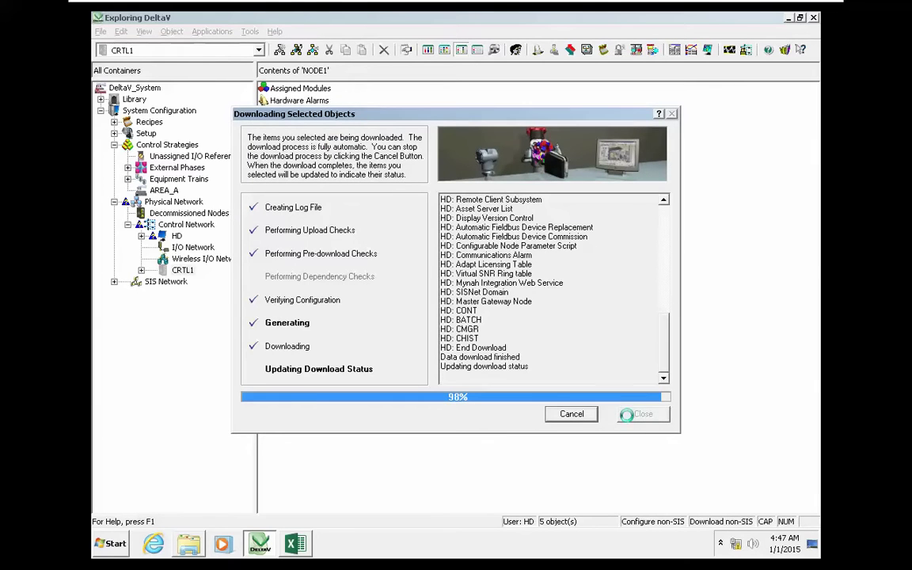
click(640, 414)
Open the node_name cell B6 for editing in Excel, and copy the controller name CRTL1 in DeltaV Explorer.
click(295, 543)
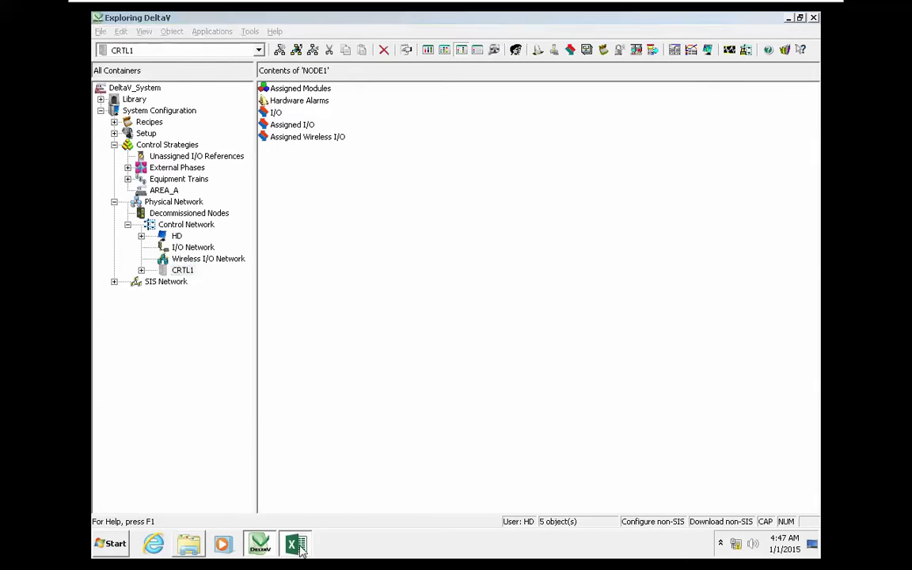
double_click(190, 237)
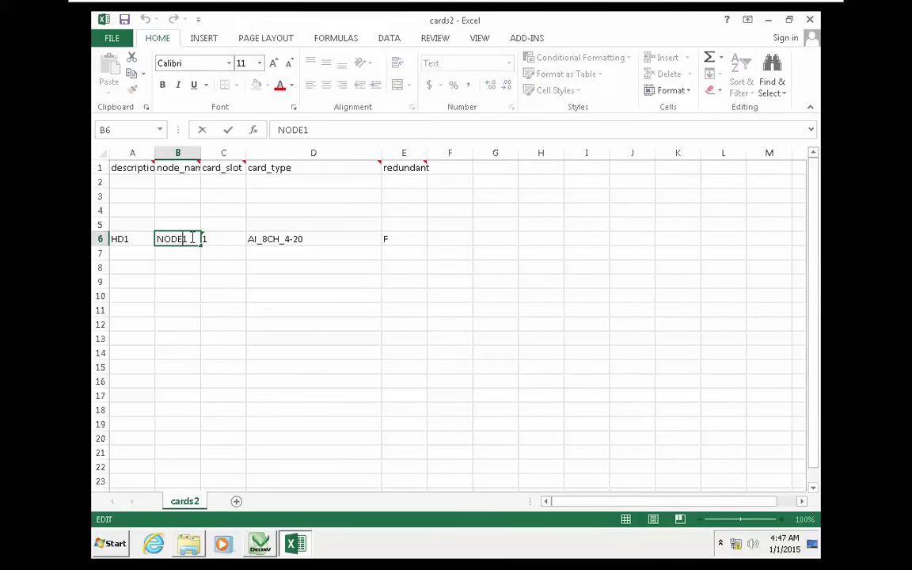
double_click(181, 238)
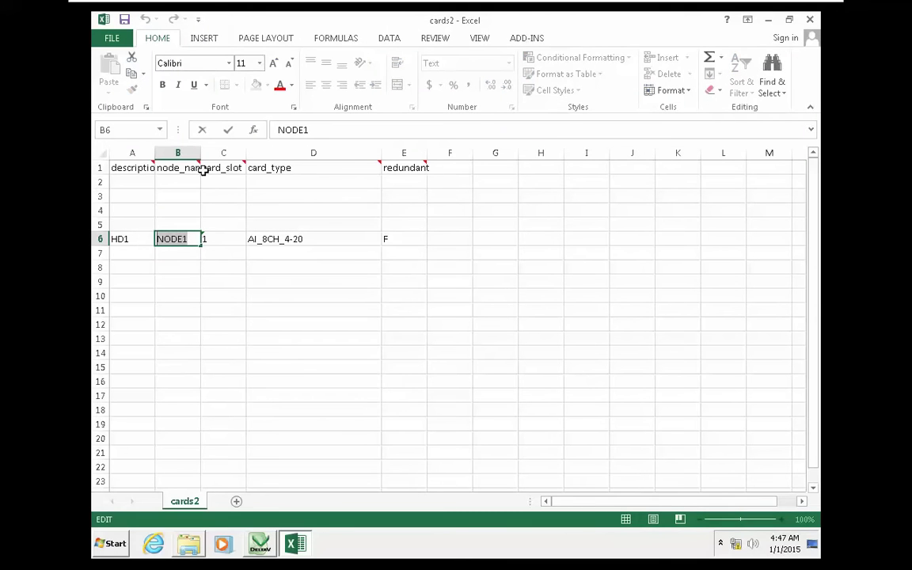
key(End)
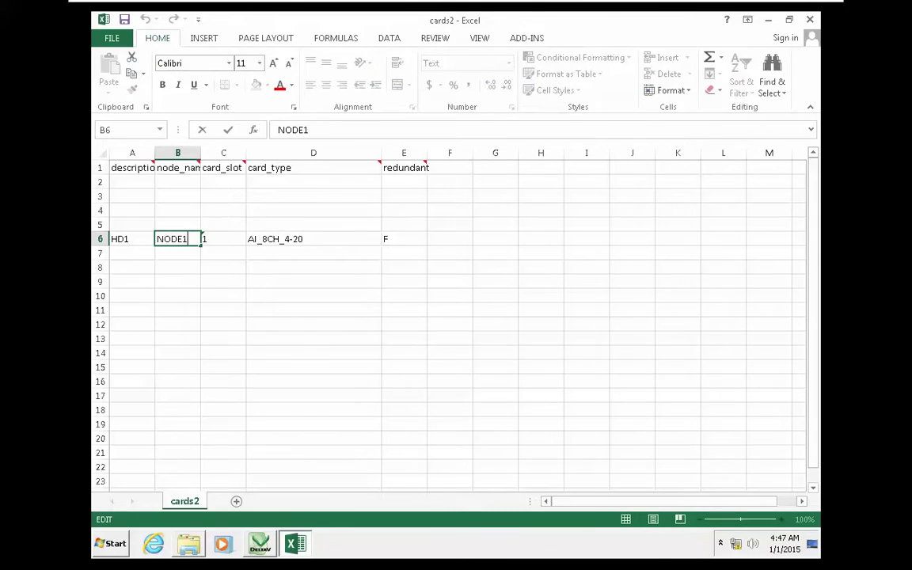
click(267, 553)
click(184, 270)
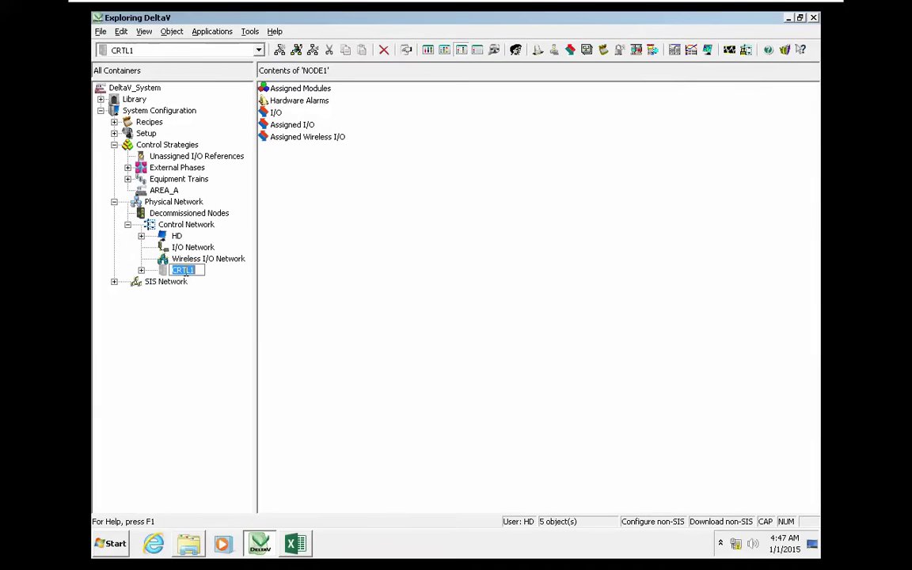
right_click(185, 272)
click(224, 309)
Switch to Excel and replace the node_name in cell B6 with the copied controller name CRTL1.
click(305, 552)
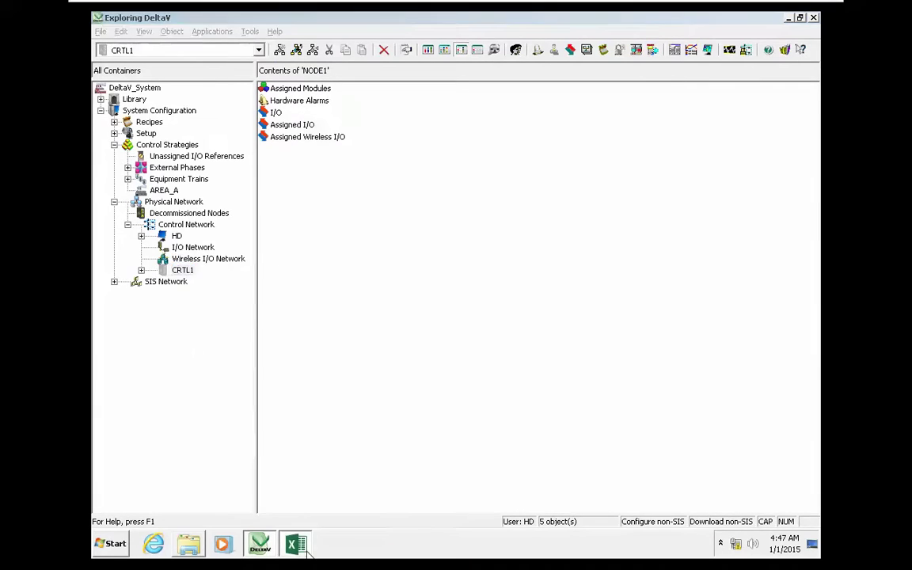
key(BackSpace)
key(BackSpace)
key(BackSpace)
key(BackSpace)
key(BackSpace)
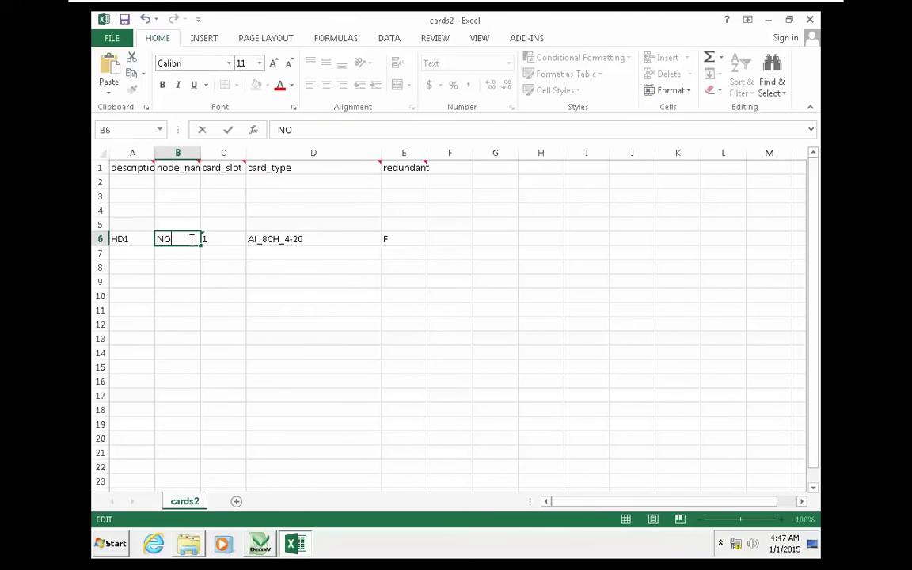
key(ctrl+v)
click(204, 263)
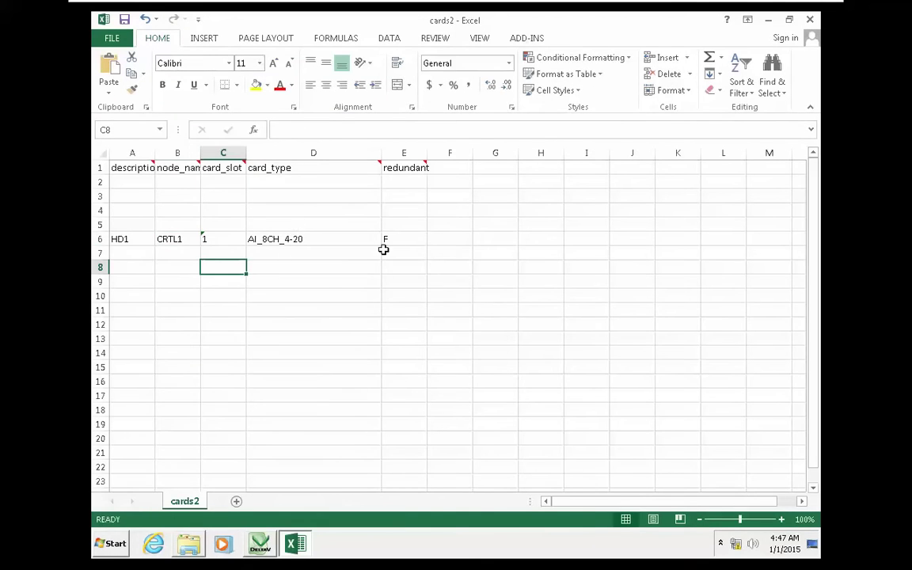
Copy the HD1 card row from row 6 into row 5 and change the copy's description to HD2.
drag(387, 239, 130, 245)
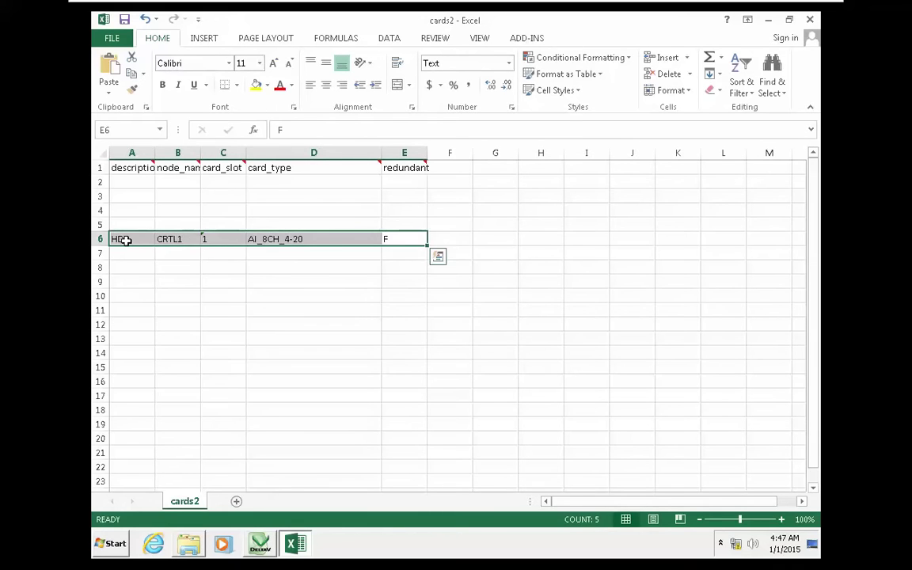
key(ctrl+c)
click(121, 226)
key(ctrl+v)
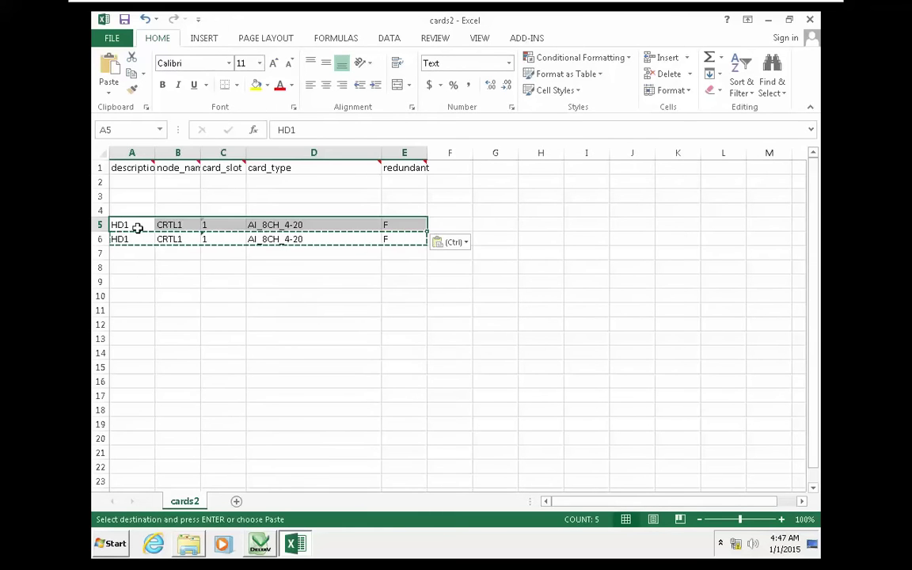
click(179, 225)
click(129, 225)
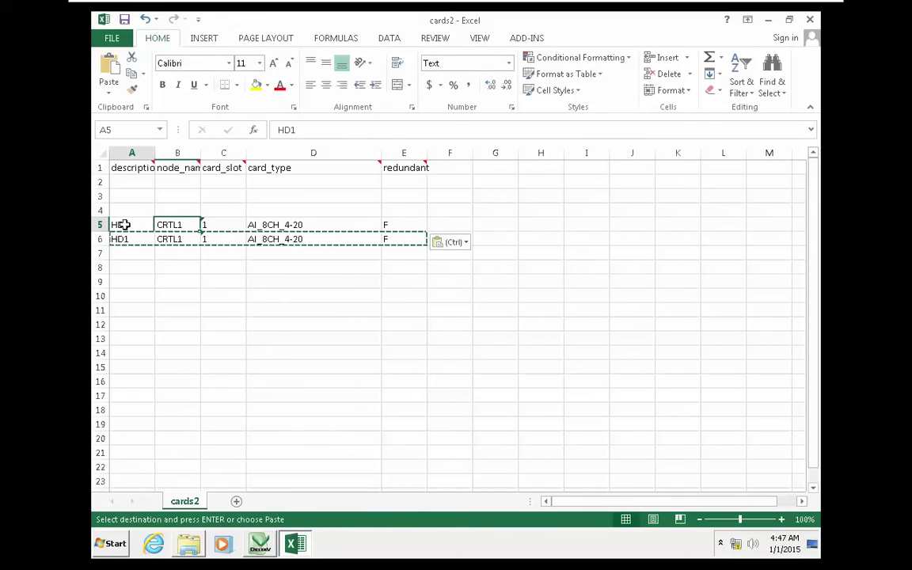
double_click(133, 225)
drag(129, 225, 124, 225)
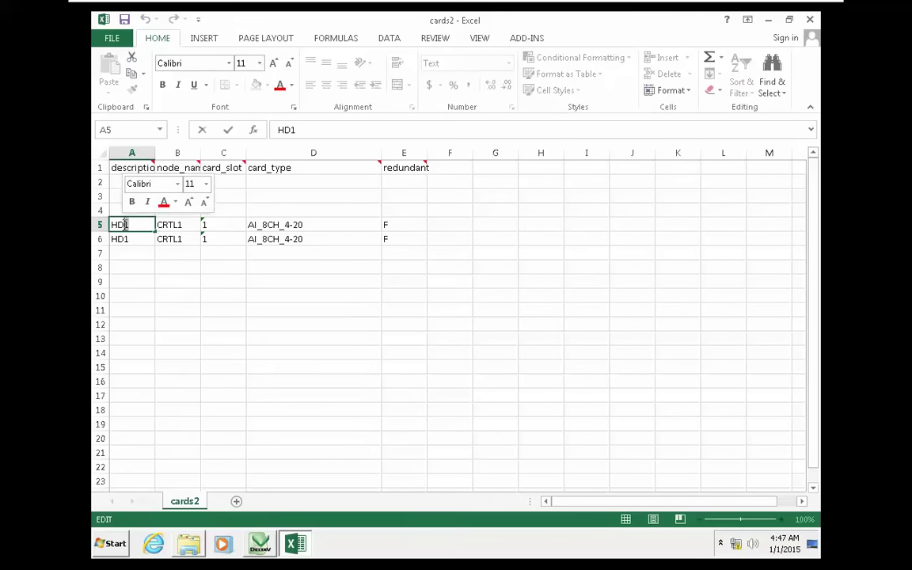
text(2)
Widen the node_name column so that its full header fits.
double_click(179, 224)
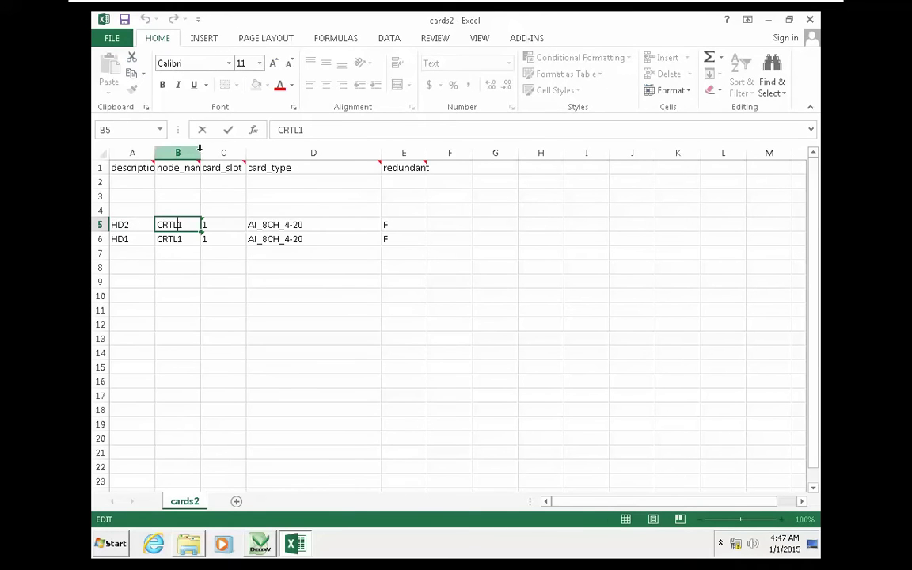
click(197, 165)
drag(201, 155, 232, 155)
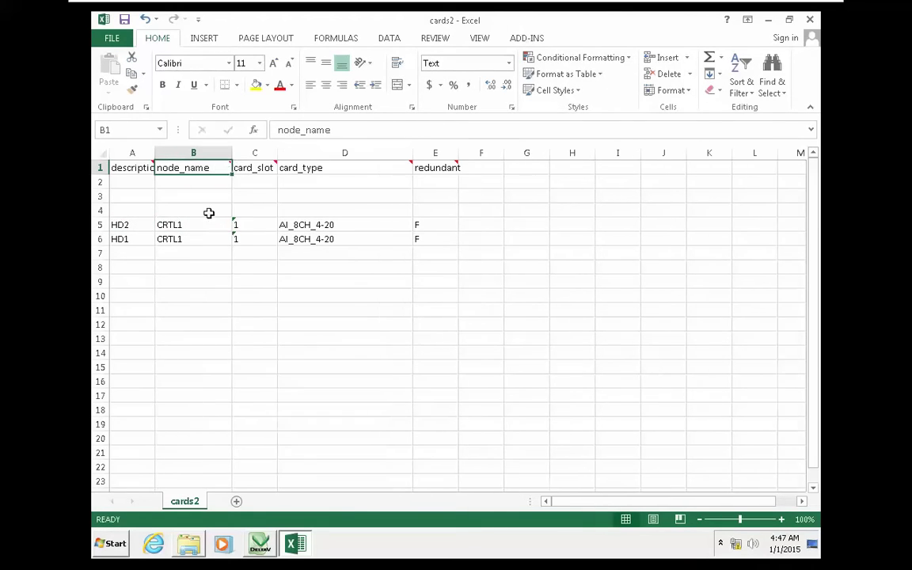
Set the card_slot of the HD2 row to 2.
click(189, 224)
double_click(191, 225)
click(191, 238)
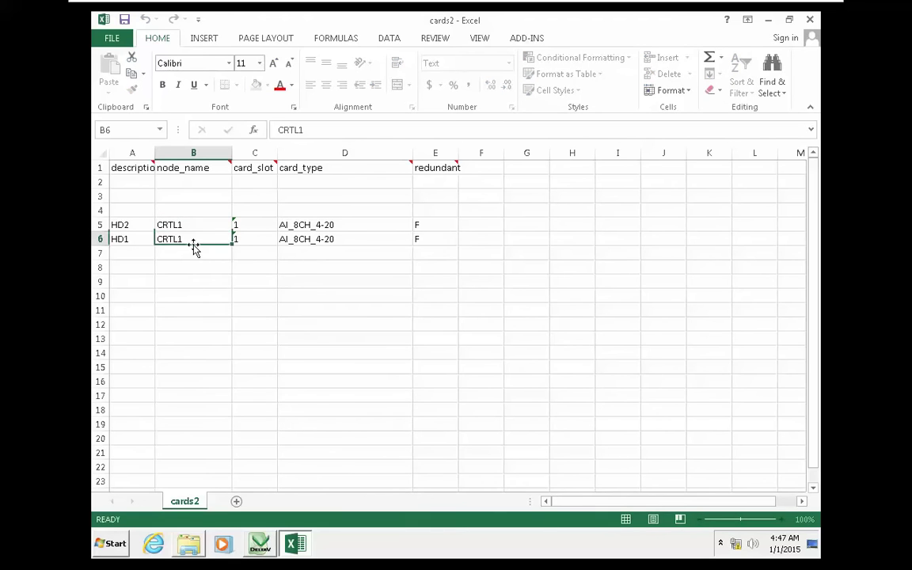
click(238, 226)
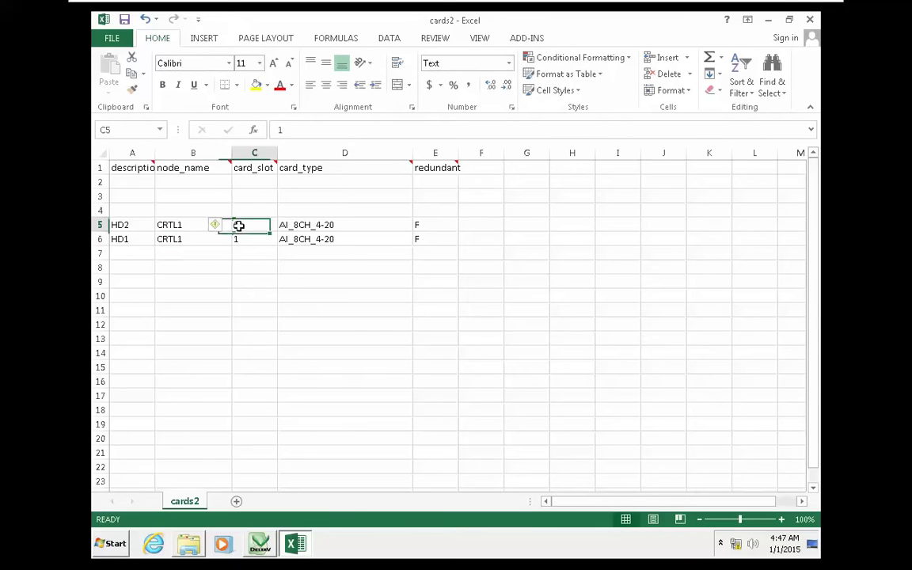
text(2)
click(253, 245)
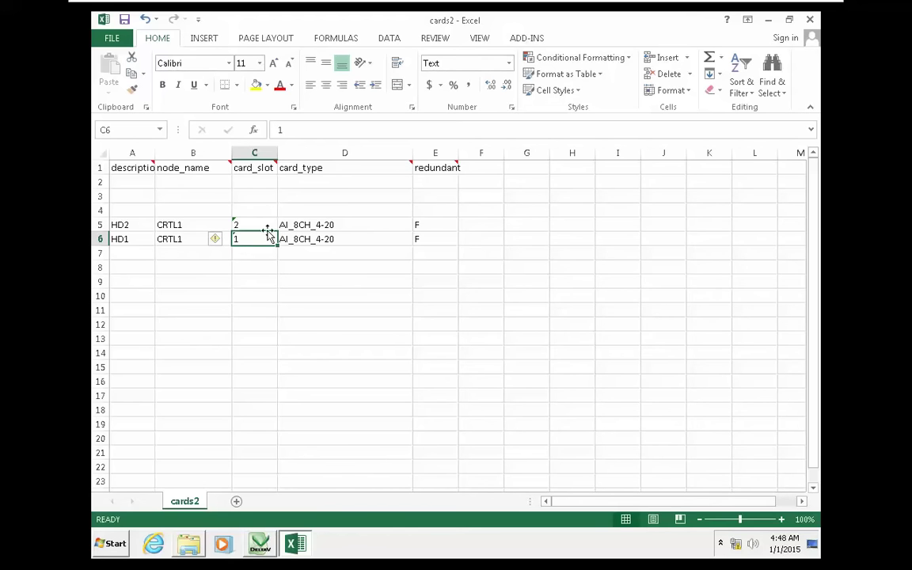
Copy the HD2 card row into row 4 and set the copy's card_slot to 3.
drag(128, 227, 323, 227)
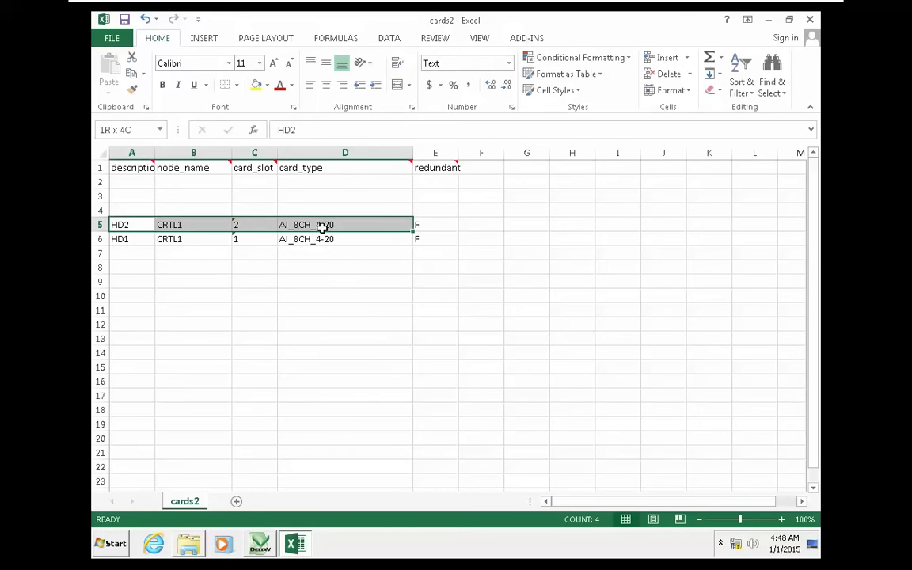
drag(403, 229, 419, 228)
key(ctrl+c)
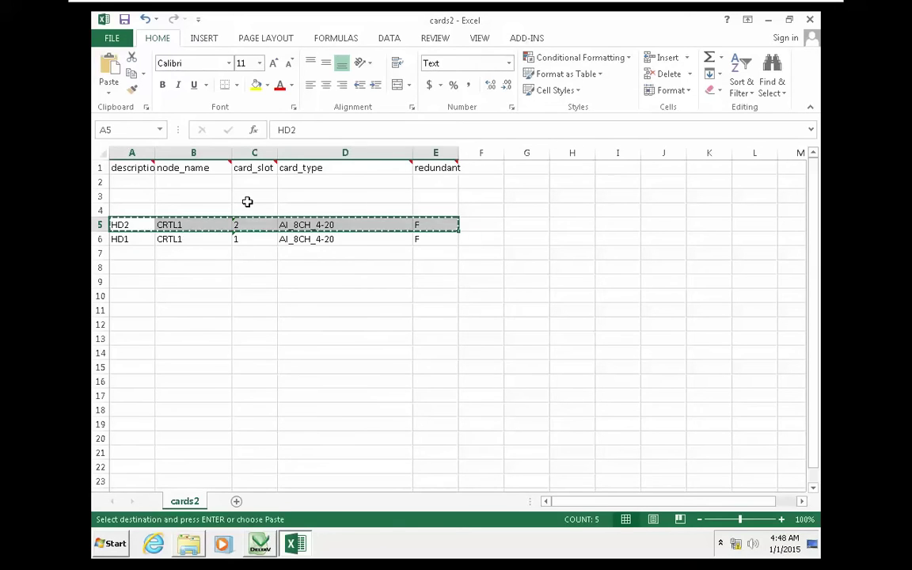
click(136, 209)
key(ctrl+v)
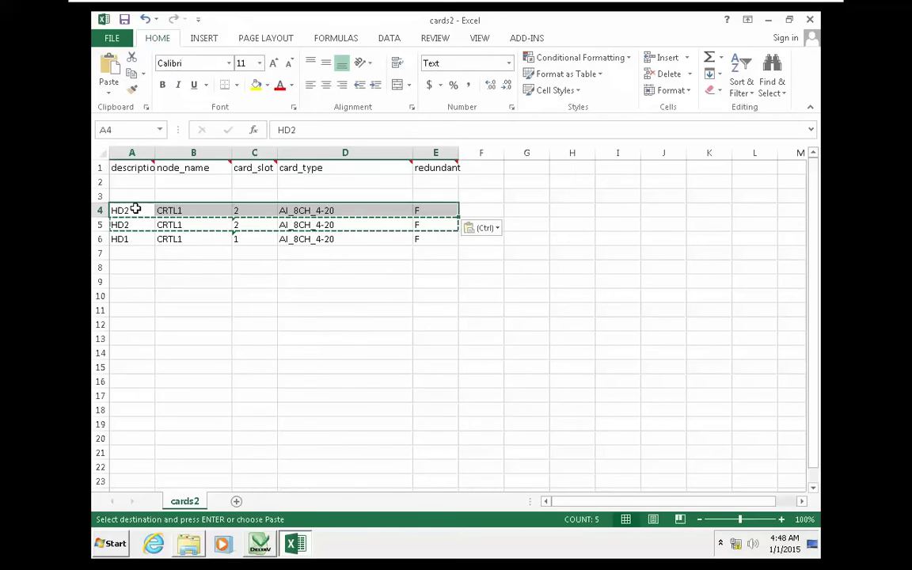
double_click(235, 210)
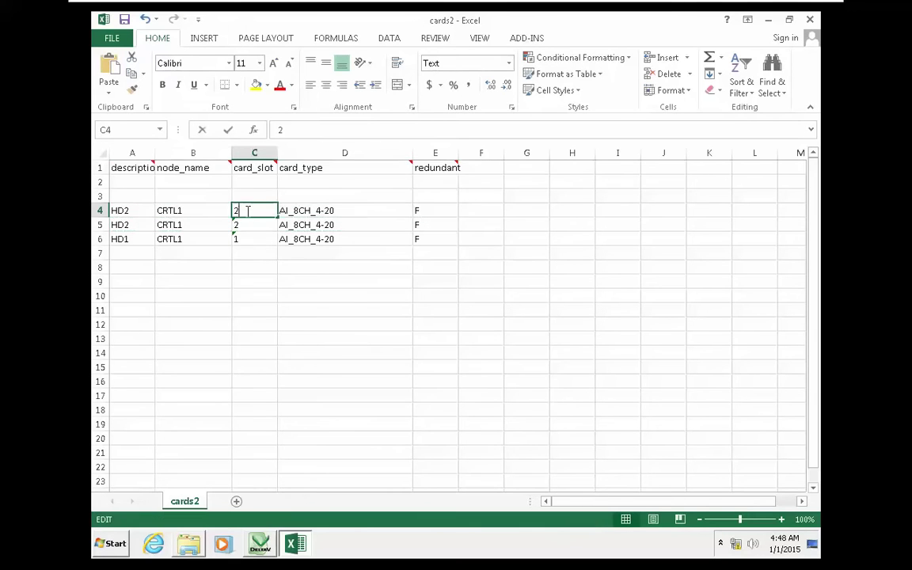
text(3)
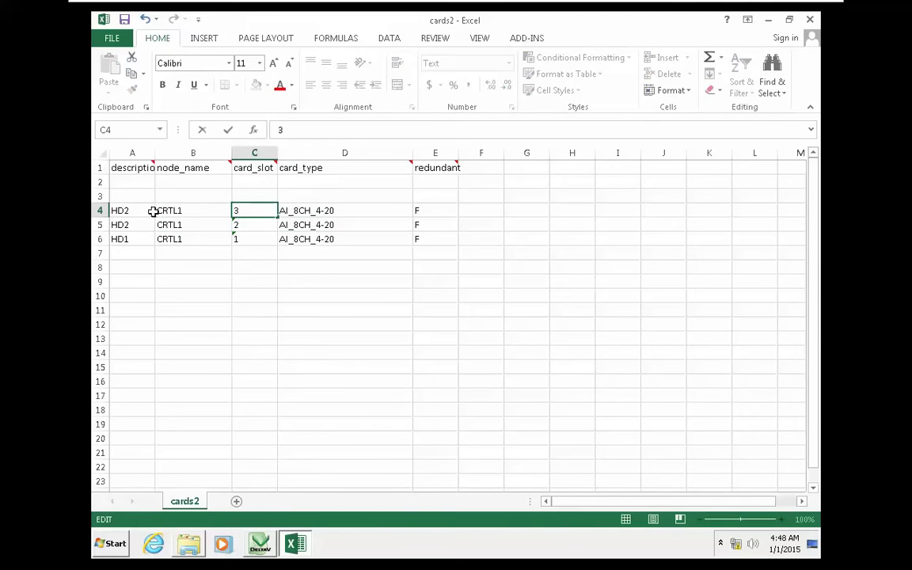
Change the description of the row 4 card to HD3.
click(136, 211)
double_click(127, 210)
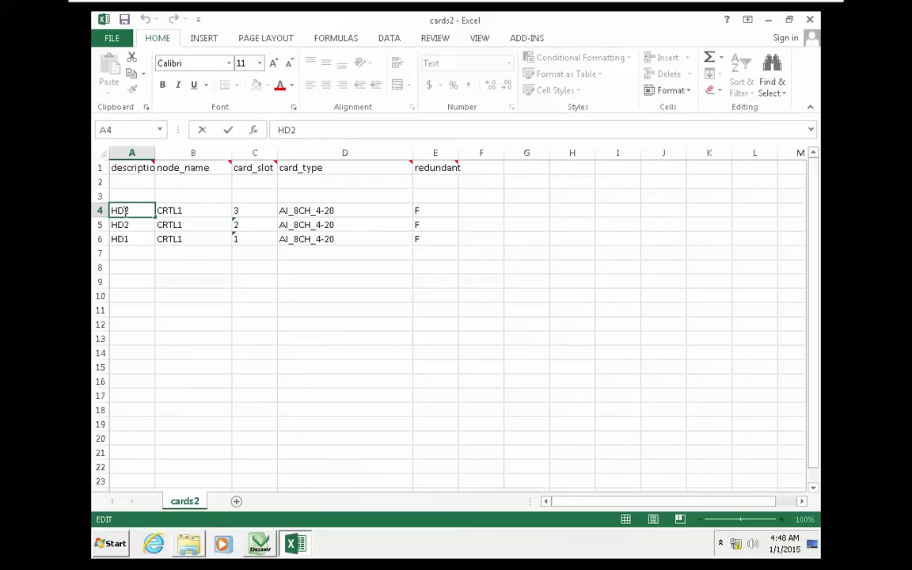
key(BackSpace)
text(3)
click(178, 224)
Duplicate the HD3 card row into row 3 and change the duplicate's description to HD4.
drag(394, 211, 101, 209)
key(ctrl+x)
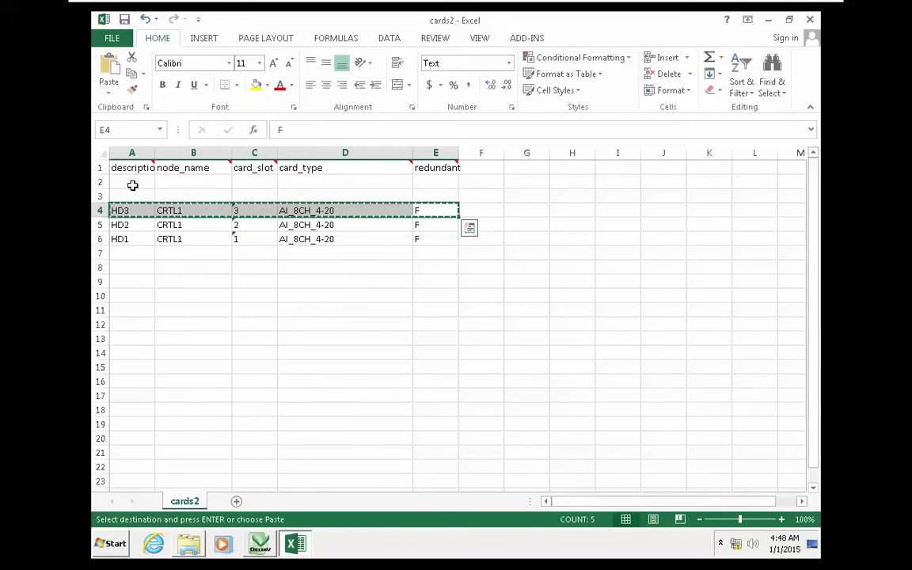
click(124, 194)
key(ctrl+v)
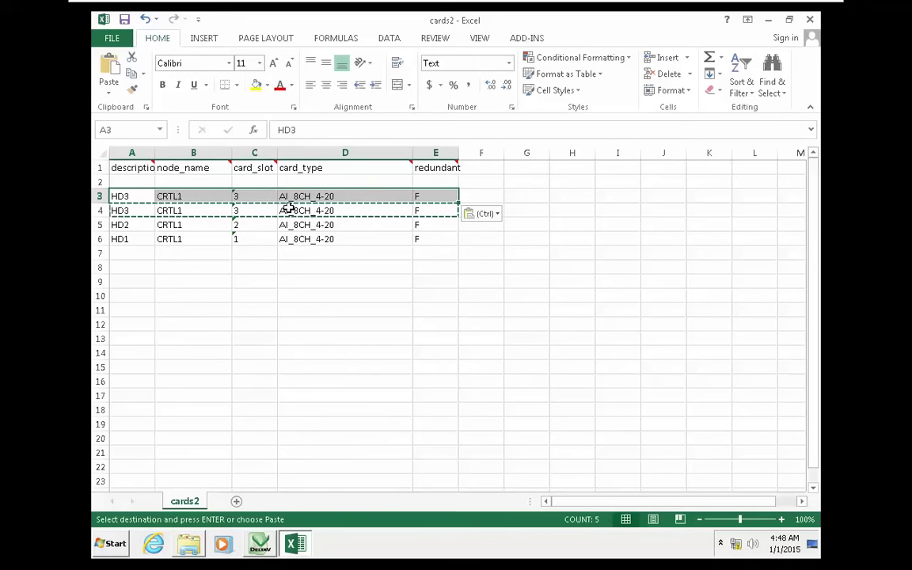
double_click(133, 198)
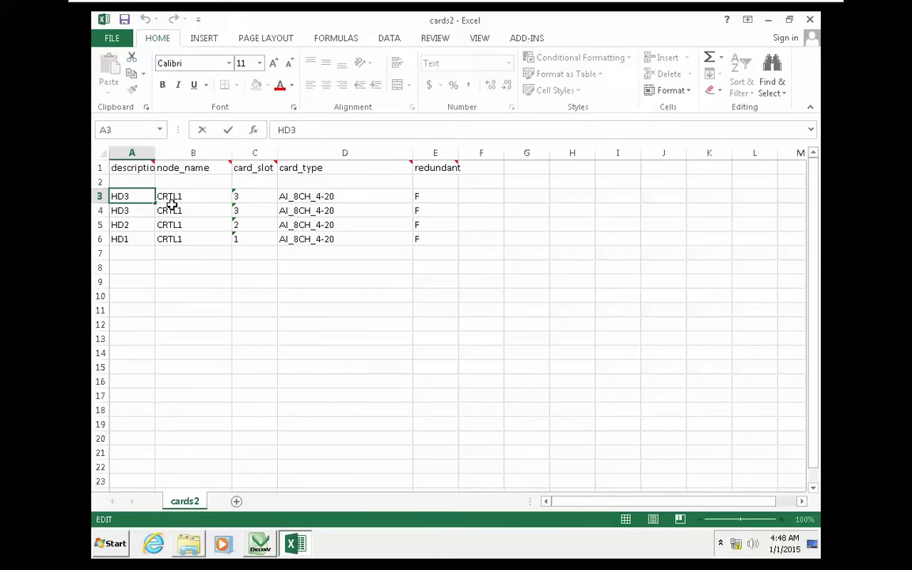
key(BackSpace)
text(4)
key(Return)
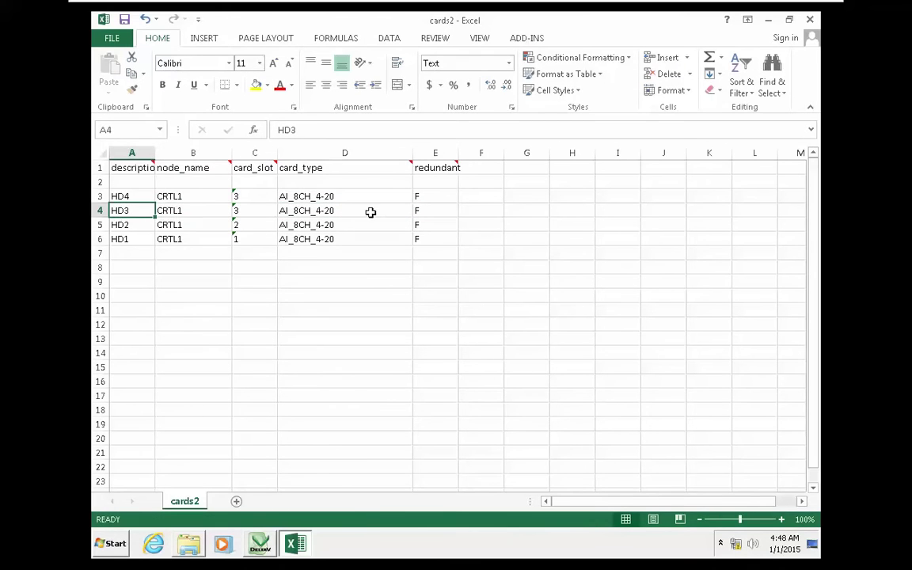
Set the card_slot of the HD4 row to 4.
click(250, 200)
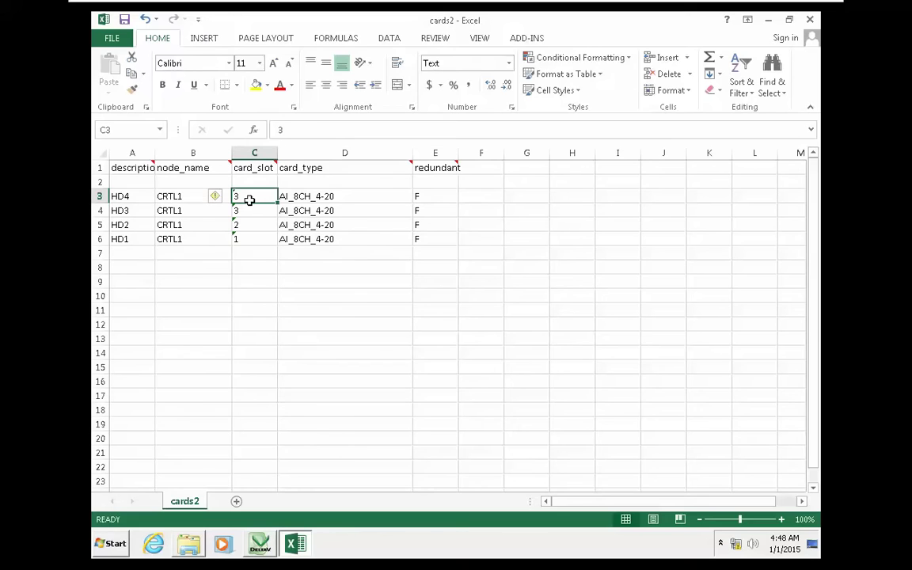
text(4)
key(Return)
key(Return)
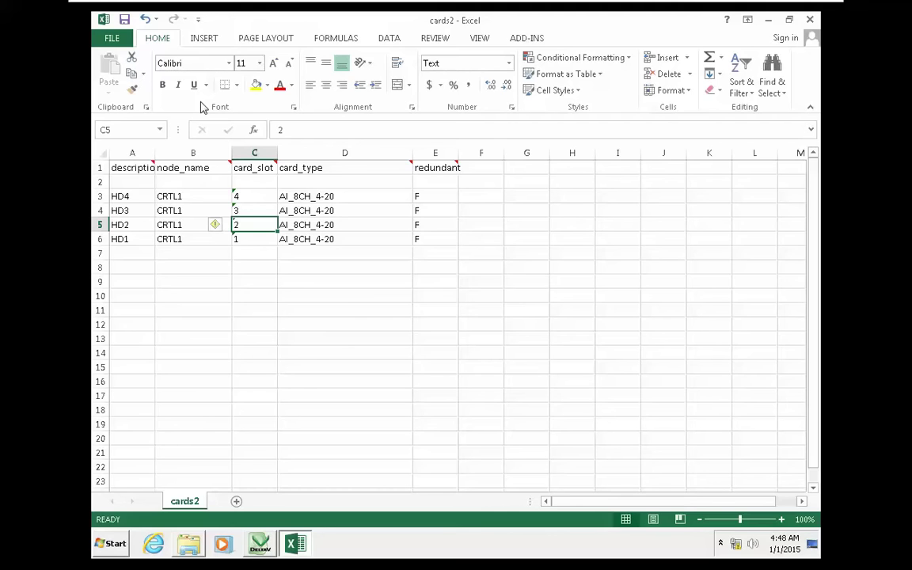
Start saving the sheet as the DeltaV BulkEdit data file cards2 and browse to the Desktop for its location.
click(525, 39)
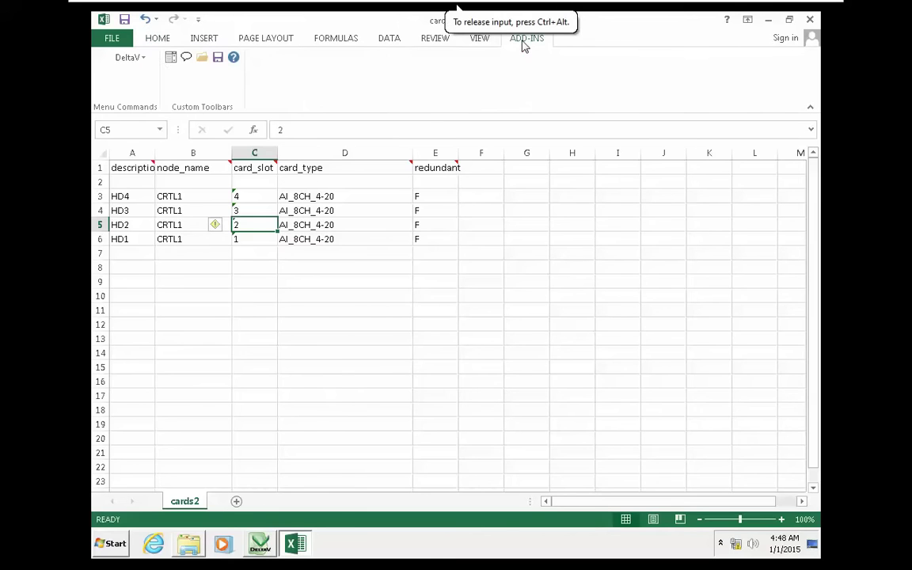
click(141, 60)
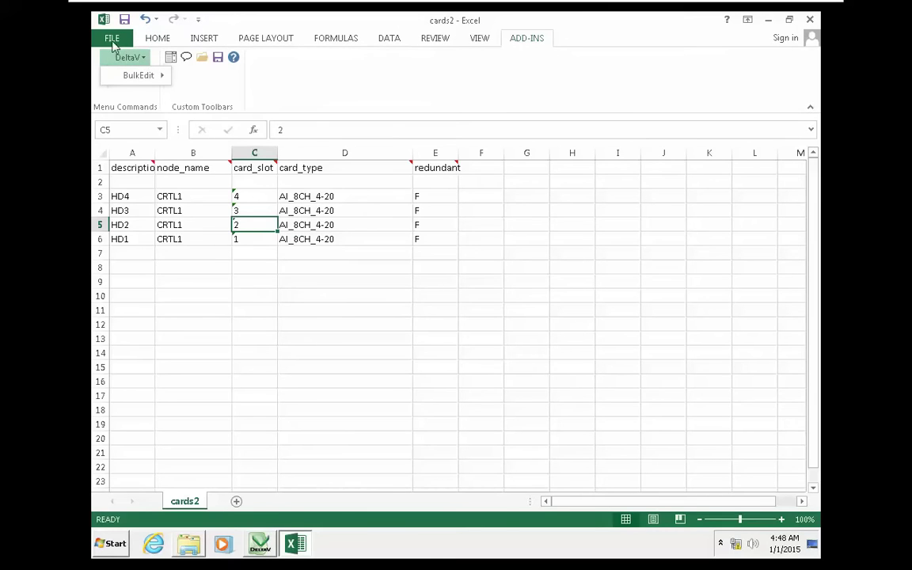
mouse_move(145, 79)
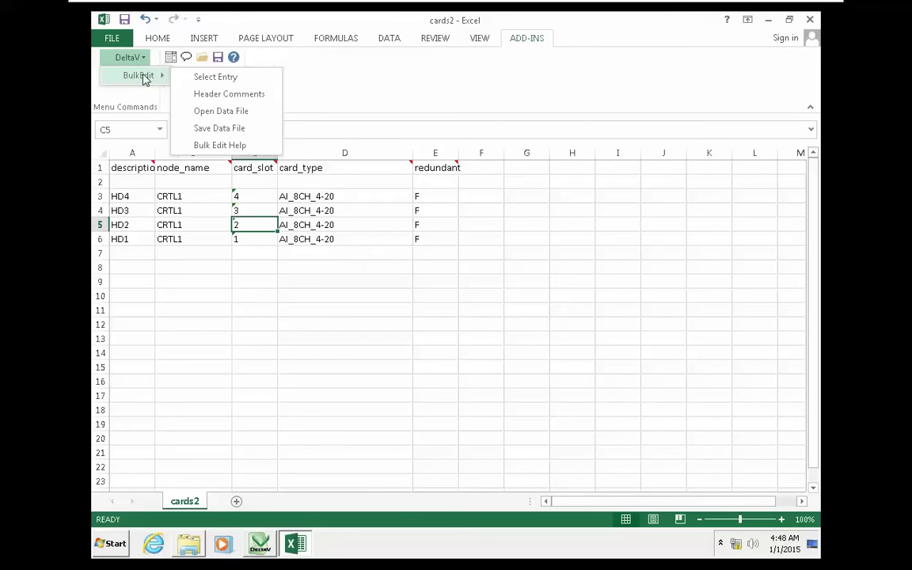
click(228, 126)
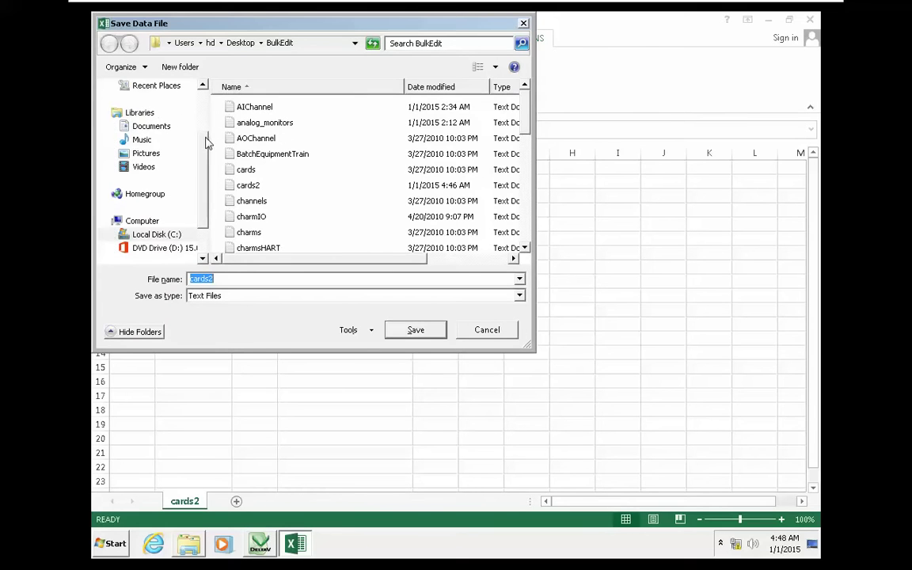
scroll(204, 142, up, 3)
click(131, 131)
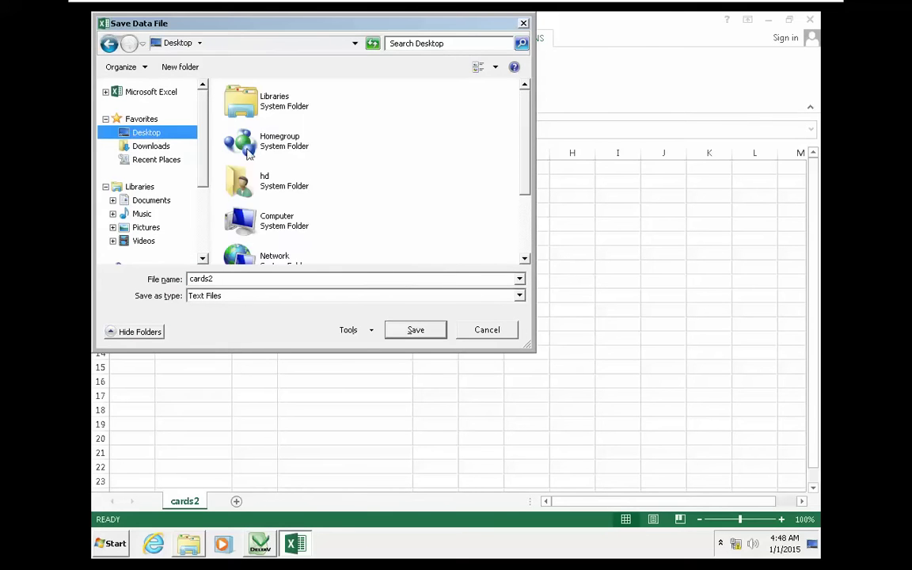
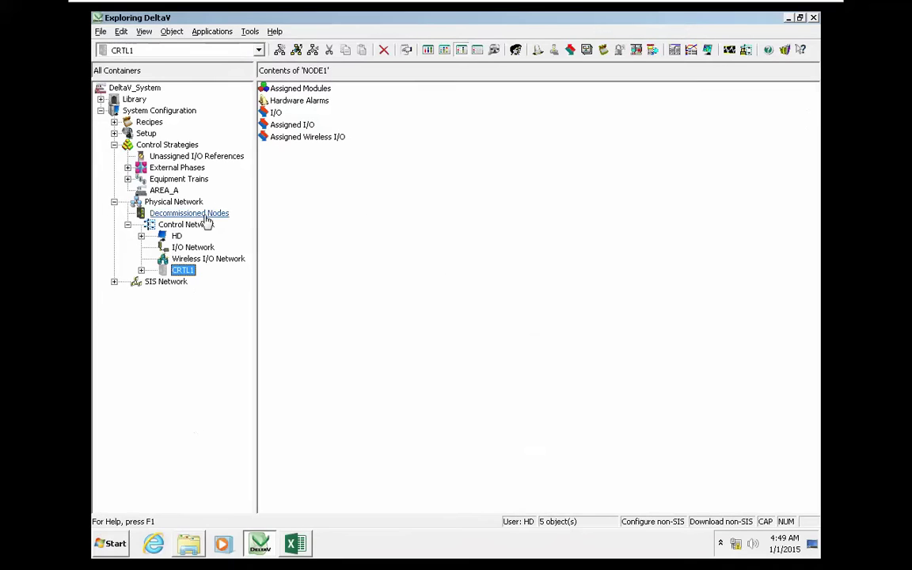
Start a user-defined format import with Card.fmt from the Desktop's BulkEdit folder as the format specification file.
click(102, 32)
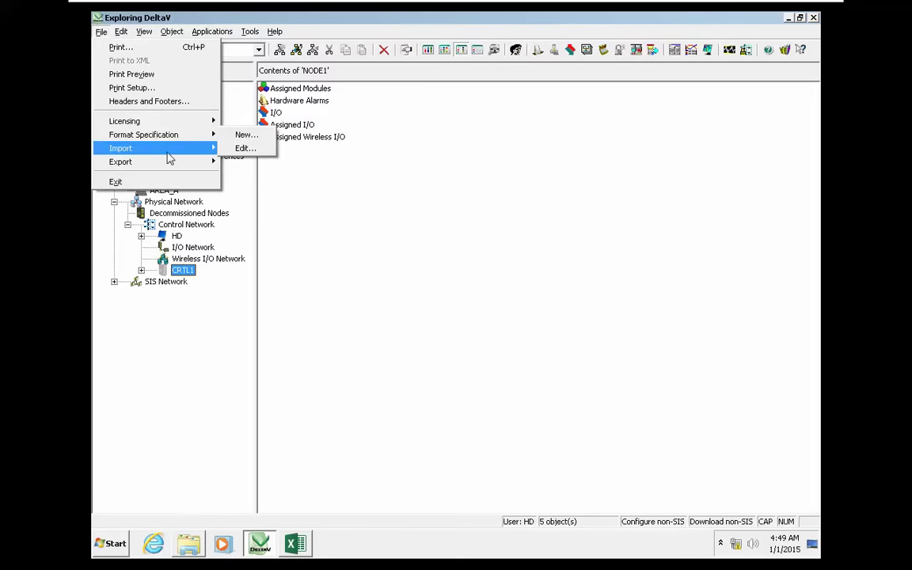
mouse_move(168, 154)
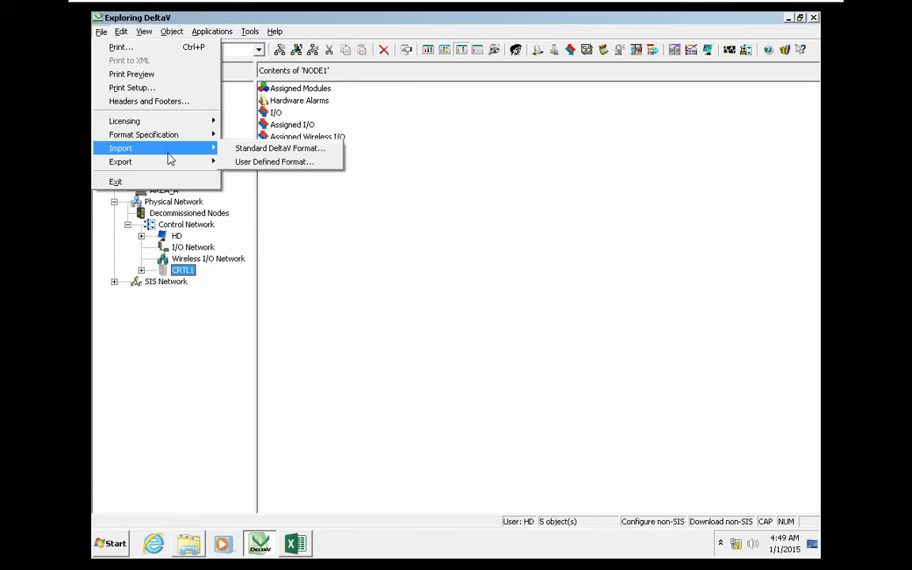
click(271, 162)
click(546, 273)
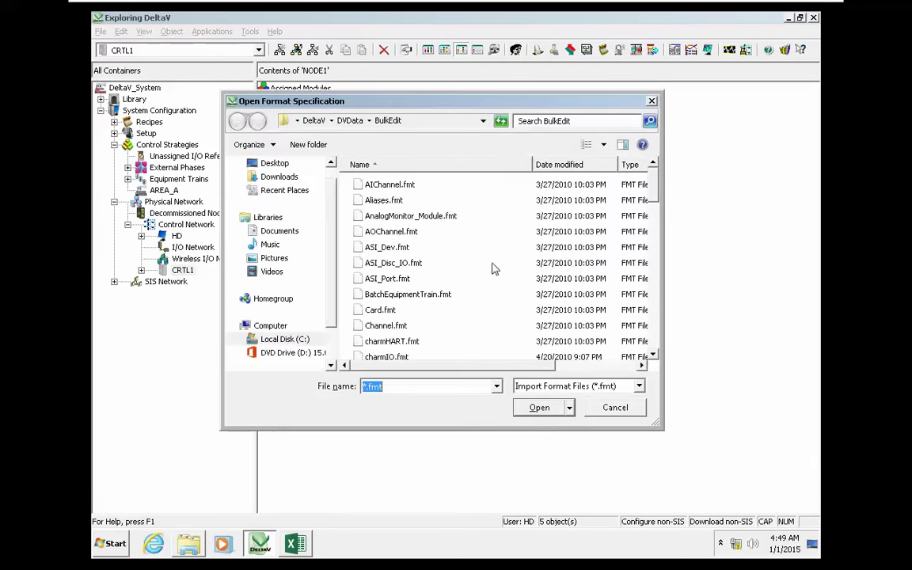
click(274, 164)
click(407, 248)
scroll(407, 254, down, 1)
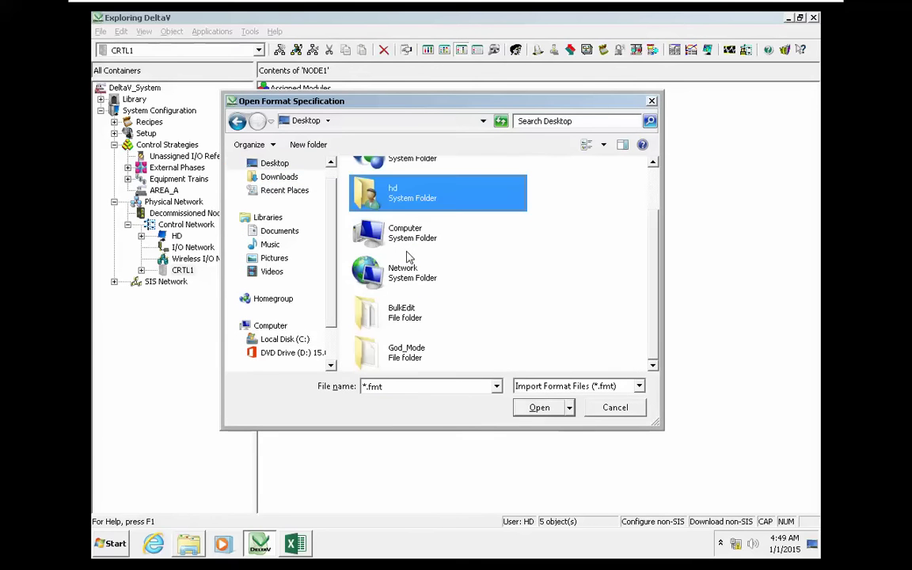
click(403, 313)
click(403, 313)
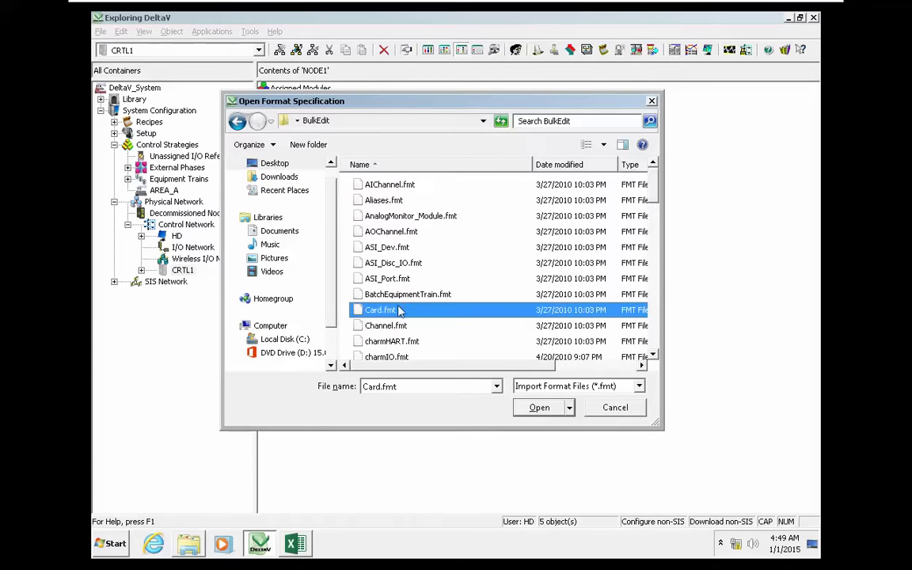
double_click(400, 310)
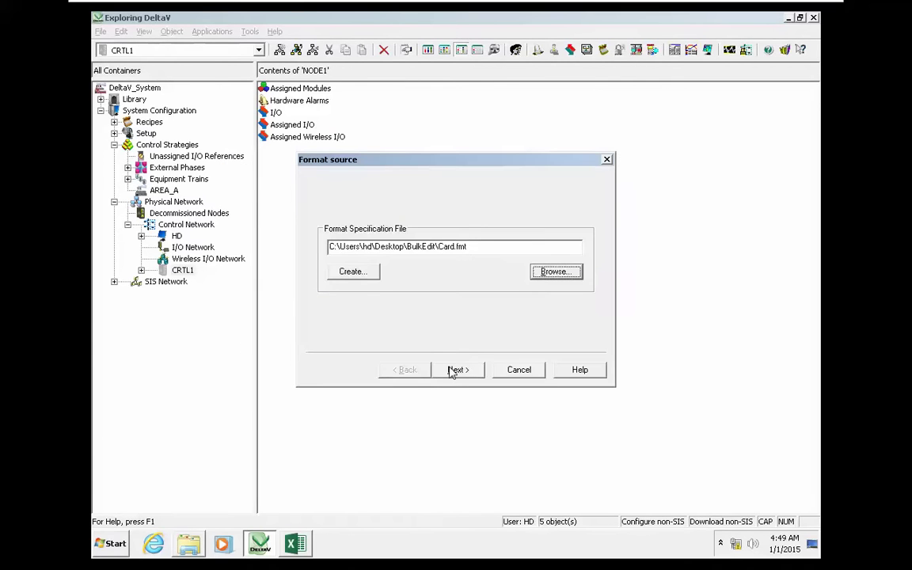
click(456, 369)
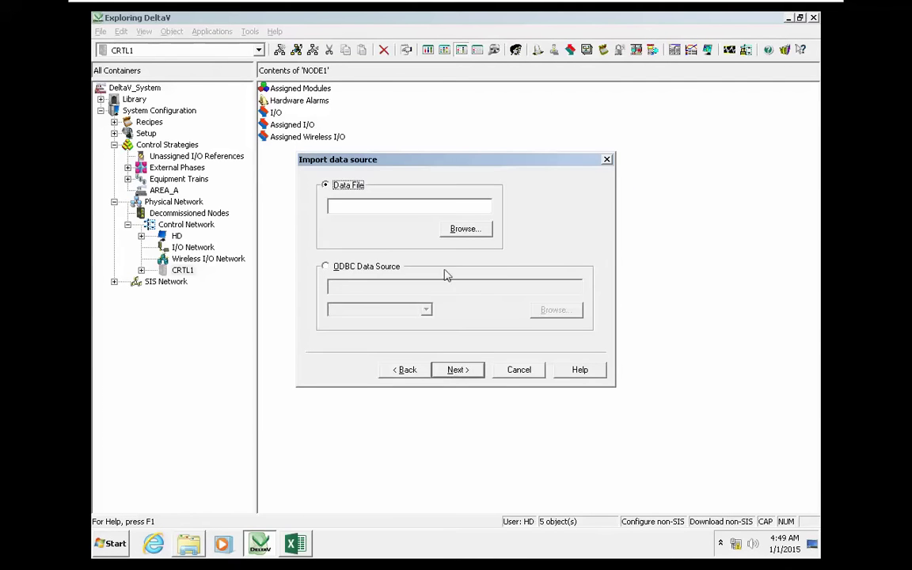
Choose cards2.TXT from the Desktop's BulkEdit folder as the import data file and proceed to the import page.
click(455, 234)
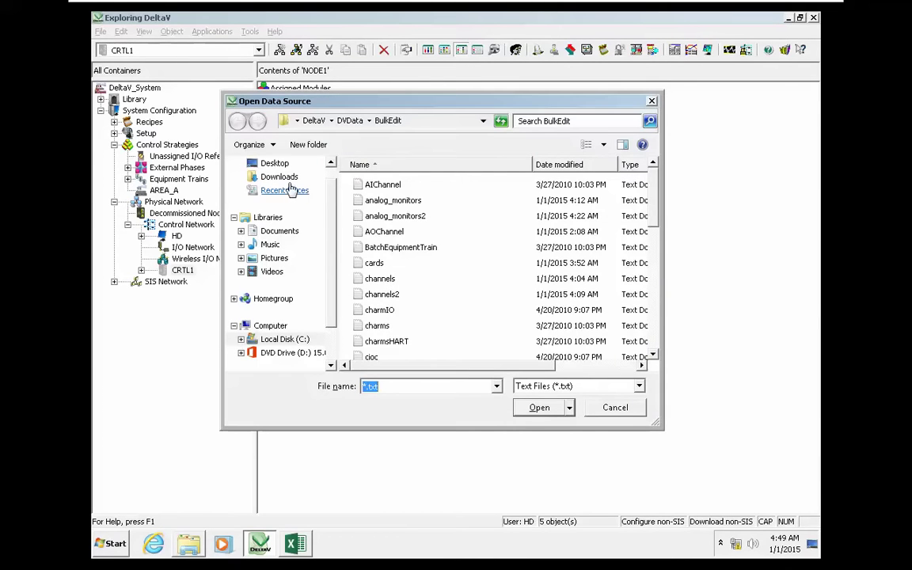
click(275, 163)
click(413, 261)
scroll(411, 271, down, 1)
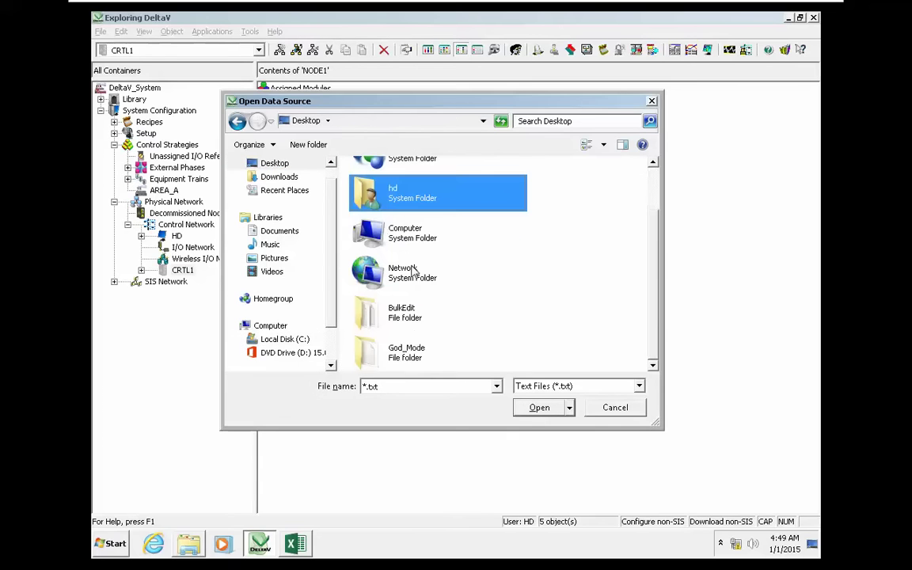
double_click(408, 321)
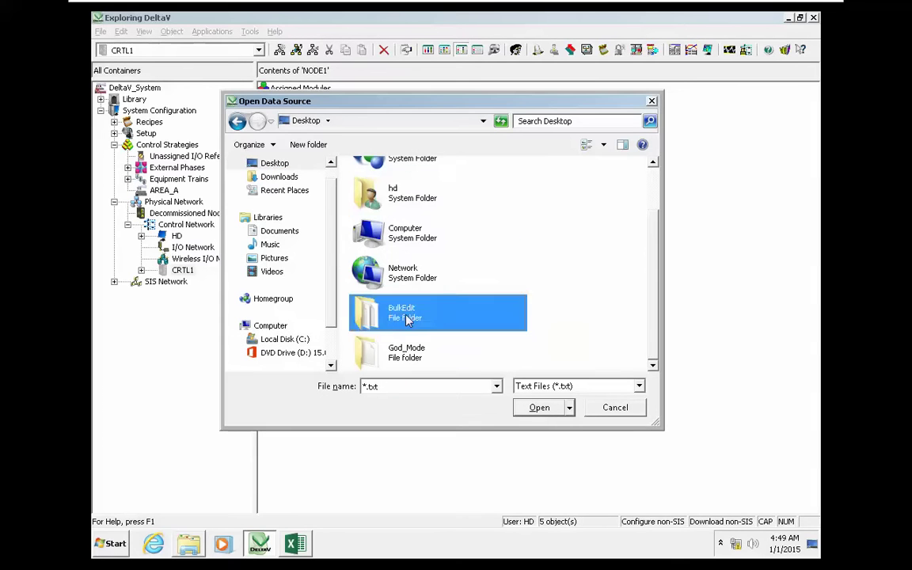
double_click(376, 267)
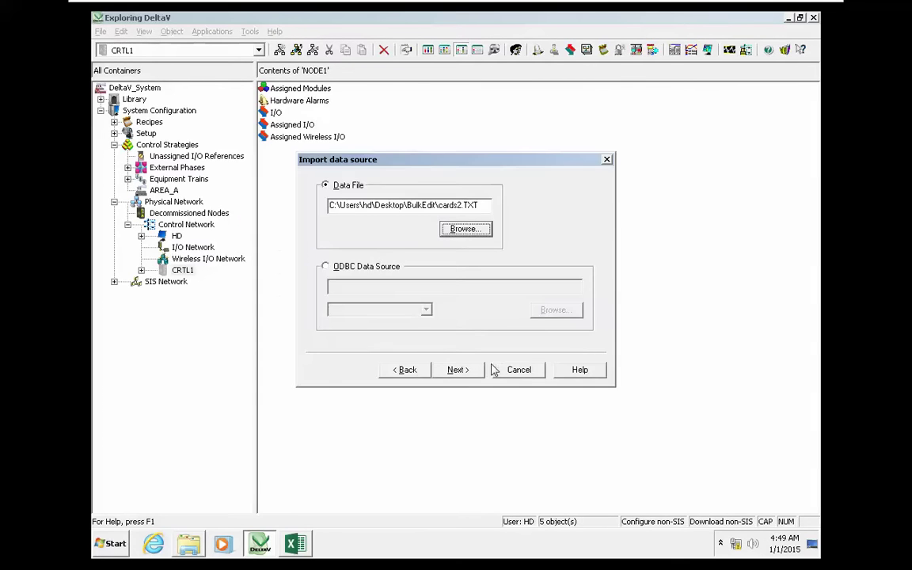
click(457, 370)
Close the cards2 workbook in Excel, import the card data in DeltaV Explorer, and close the import log.
click(457, 369)
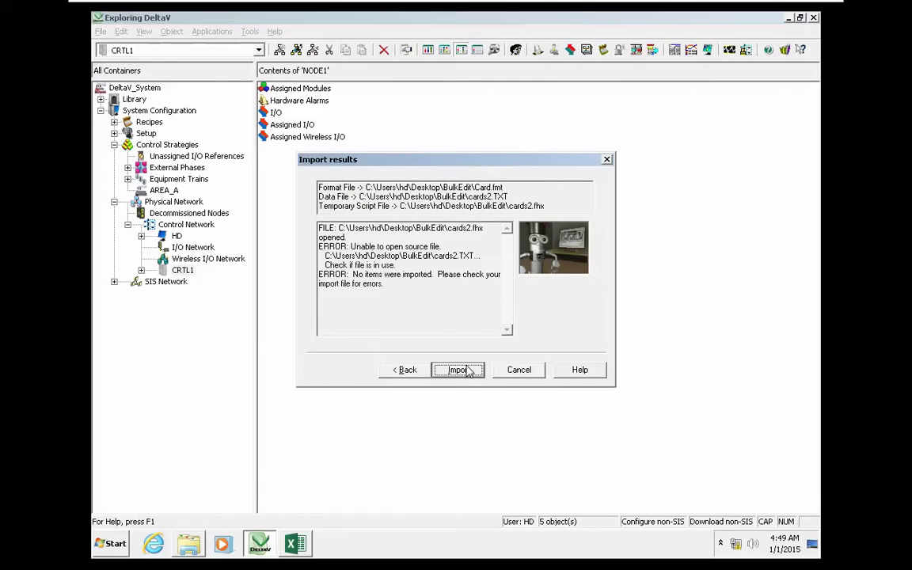
click(299, 545)
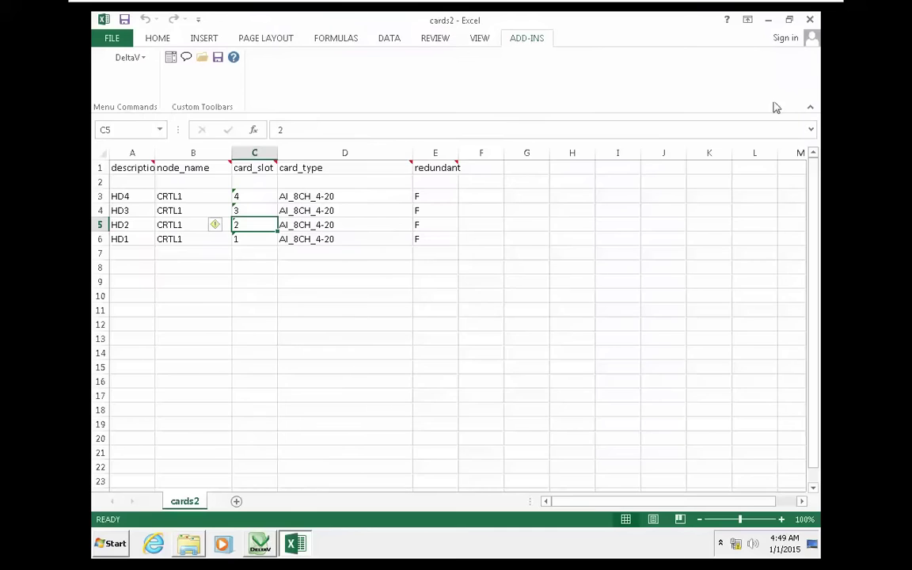
click(810, 19)
click(456, 372)
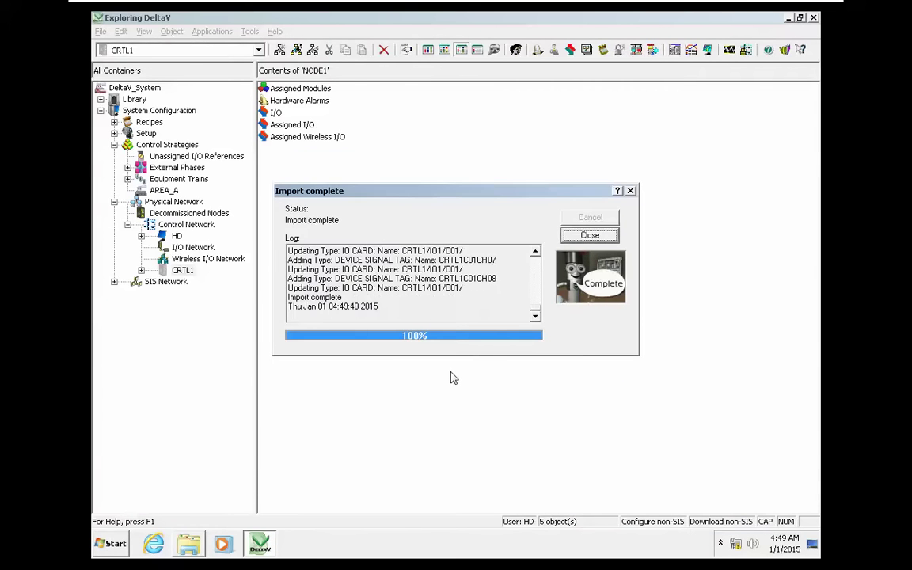
key(Return)
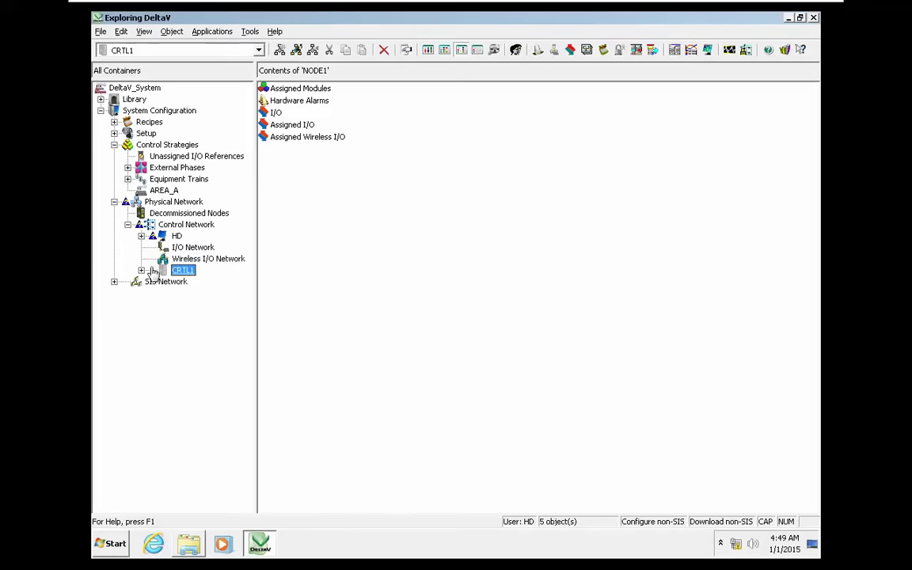
Expand the I/O of controller CRTL1 and check the description, card type and slot position of card C01.
click(140, 270)
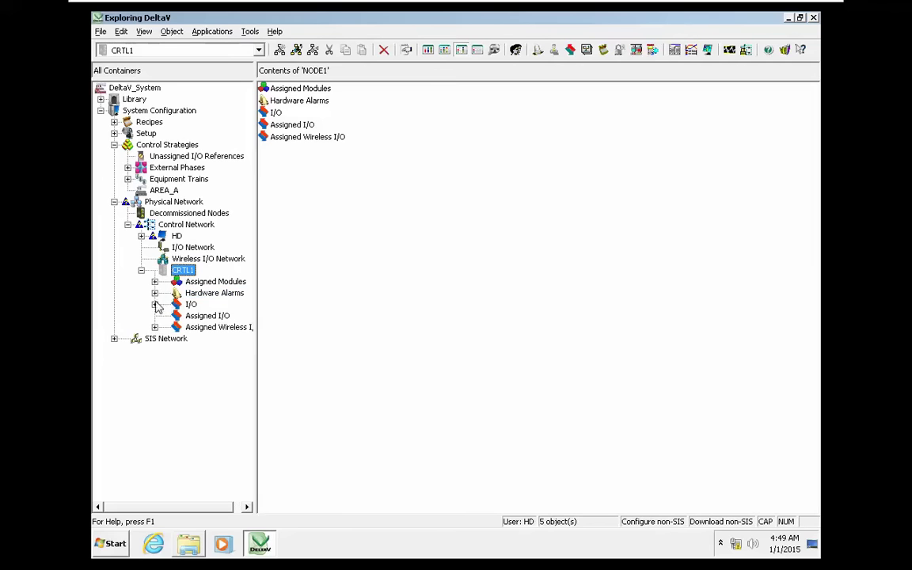
click(154, 304)
double_click(207, 317)
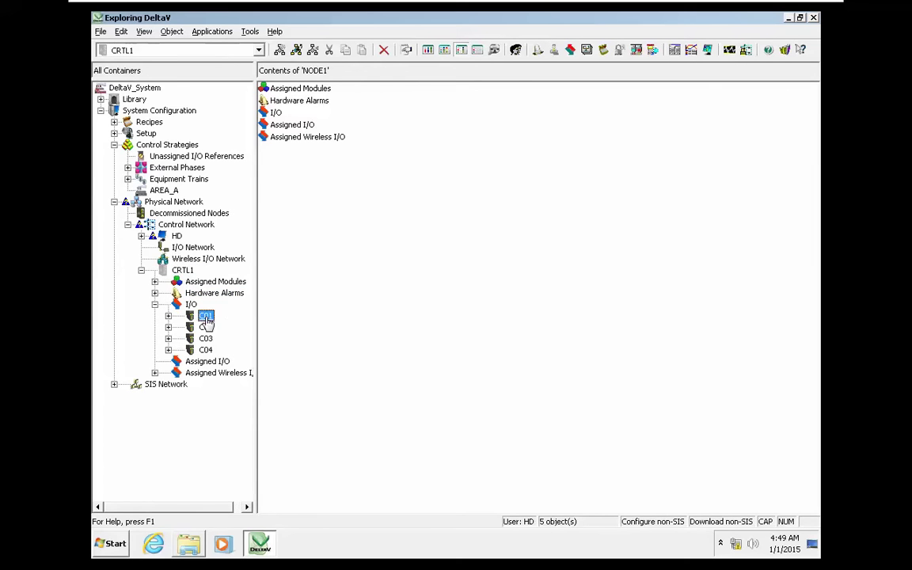
right_click(207, 316)
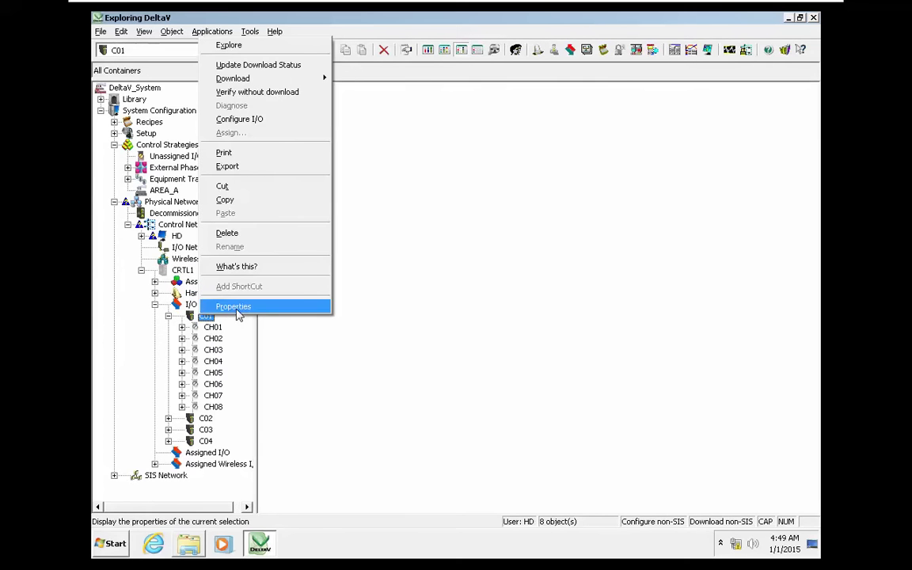
click(231, 306)
drag(318, 154, 283, 152)
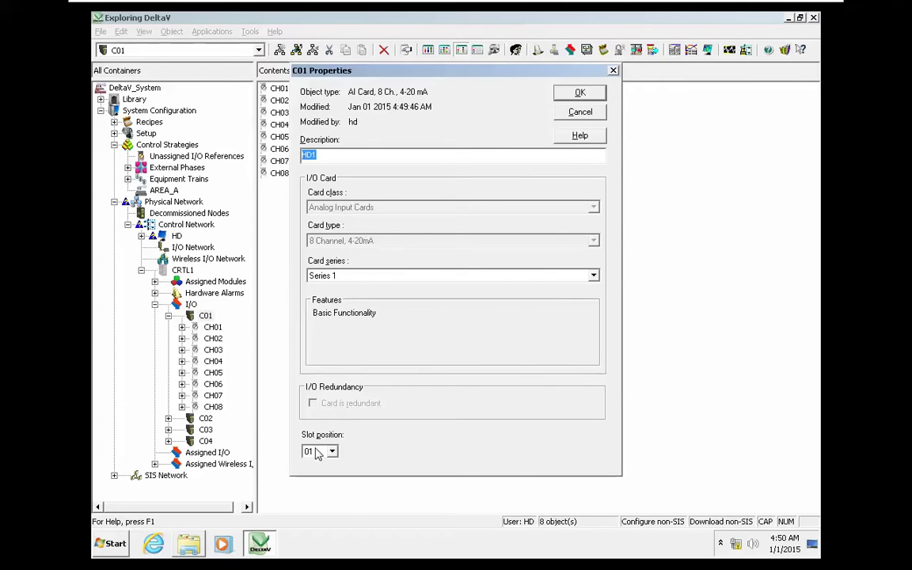
click(584, 117)
Collapse card C01 and check the description and slot position in the properties of card C04.
click(167, 316)
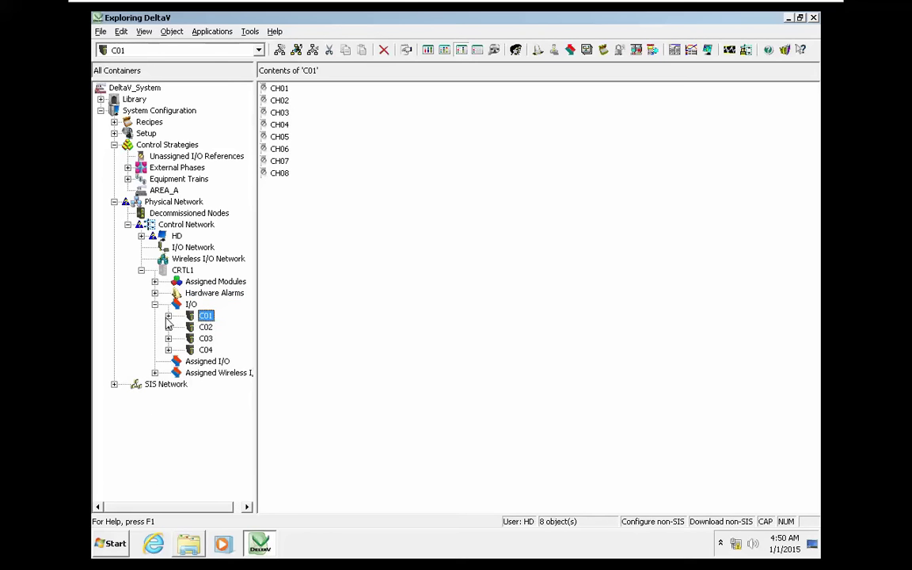
click(205, 349)
click(205, 316)
right_click(202, 351)
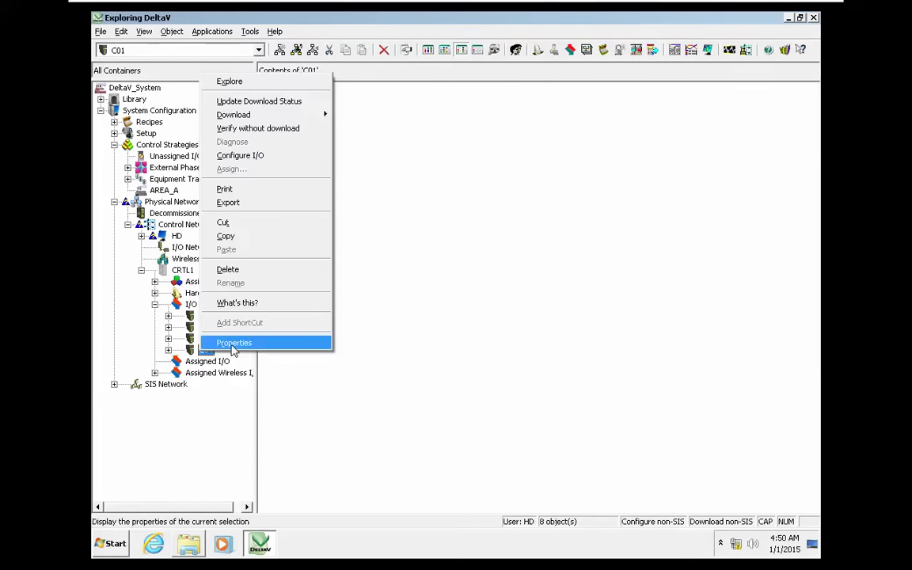
click(234, 346)
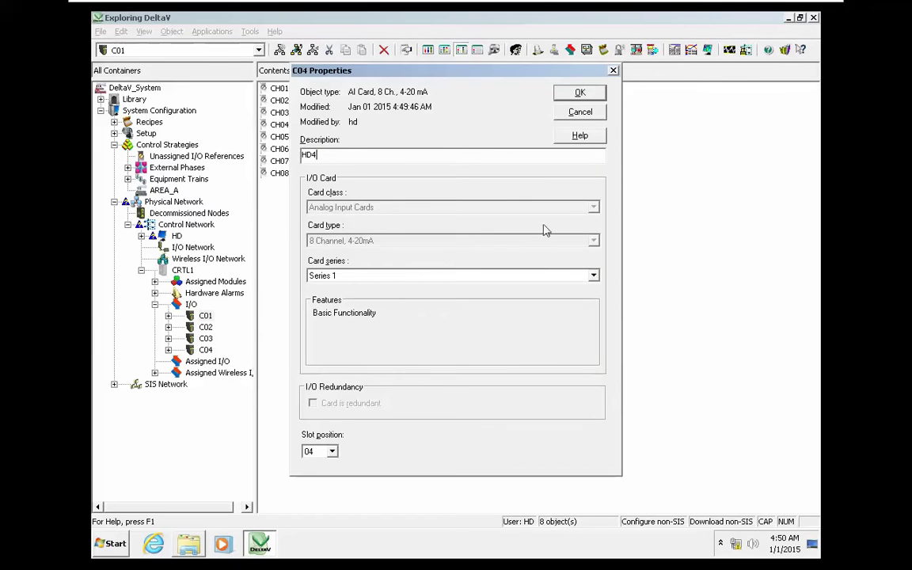
click(580, 111)
Examine the channels of card C01, including the enabled state, channel type and device tag of CH01.
click(183, 270)
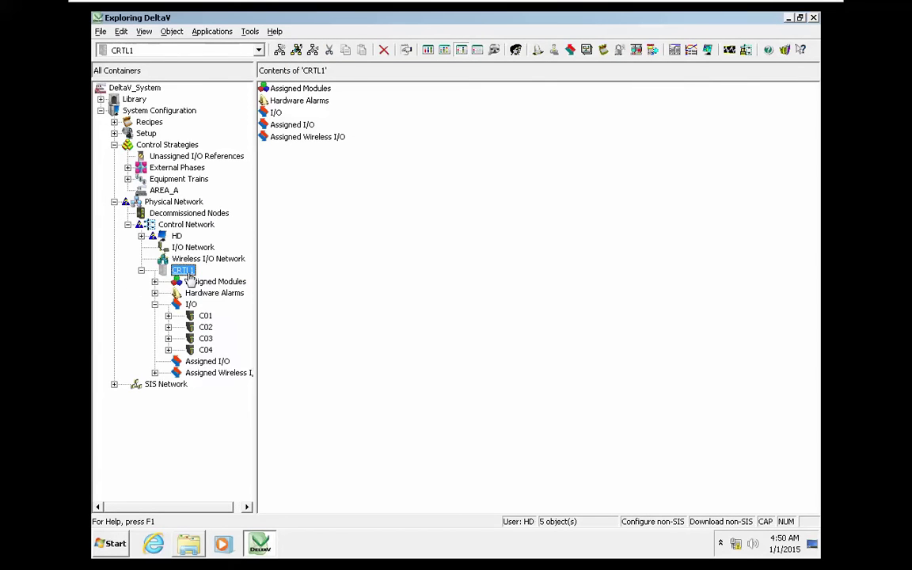
click(205, 317)
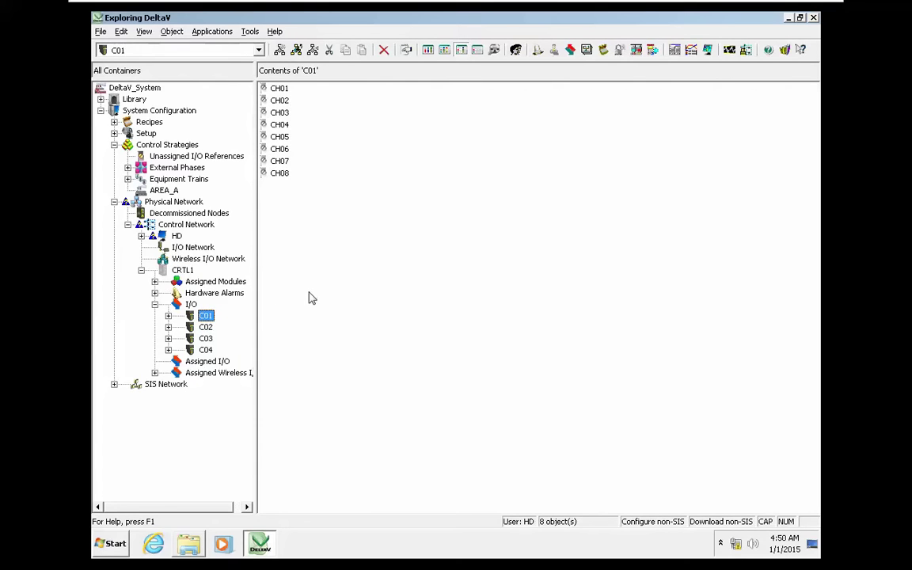
click(191, 303)
click(206, 316)
right_click(279, 90)
click(310, 287)
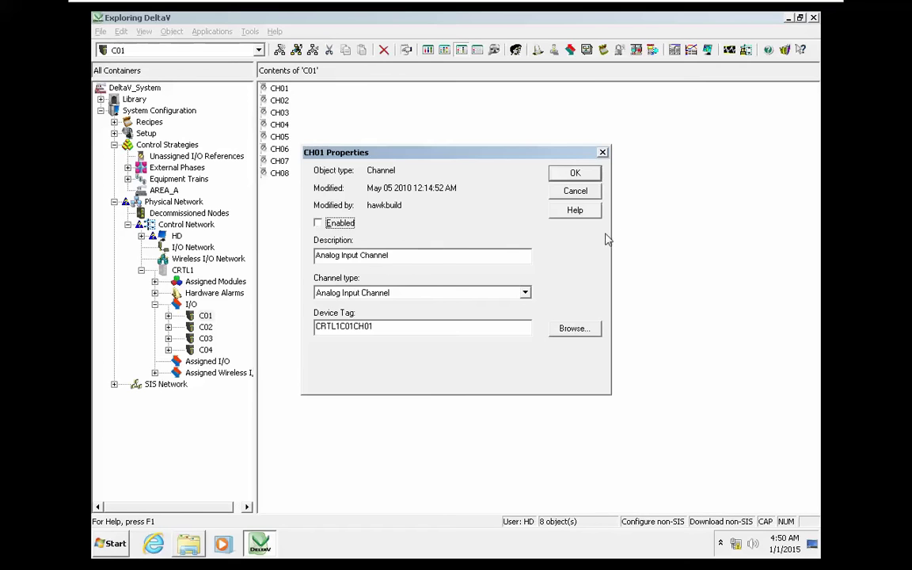
click(576, 196)
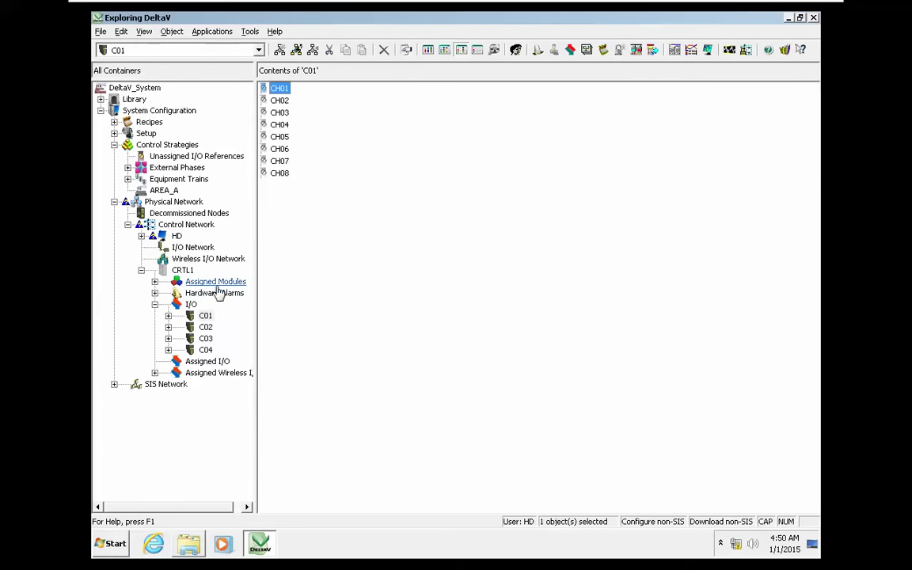
click(281, 173)
right_click(283, 174)
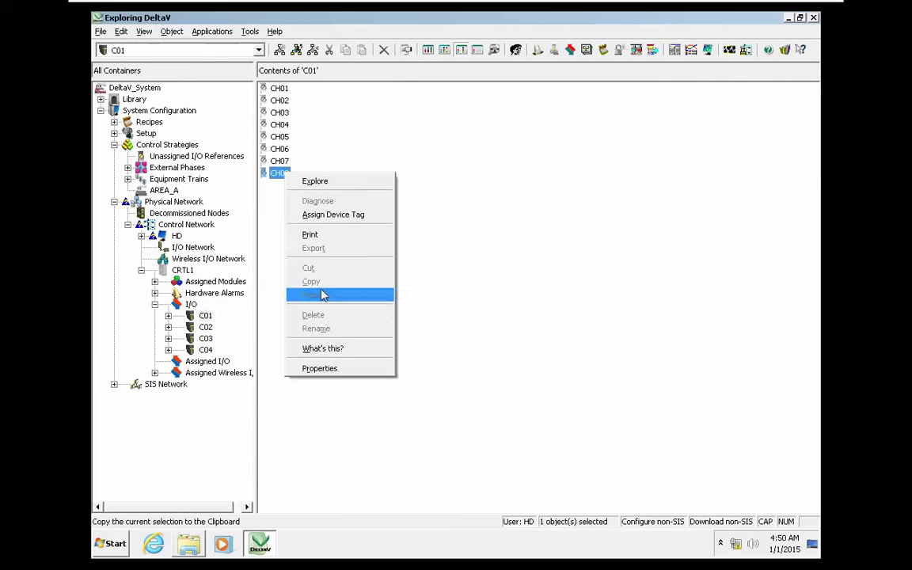
click(459, 277)
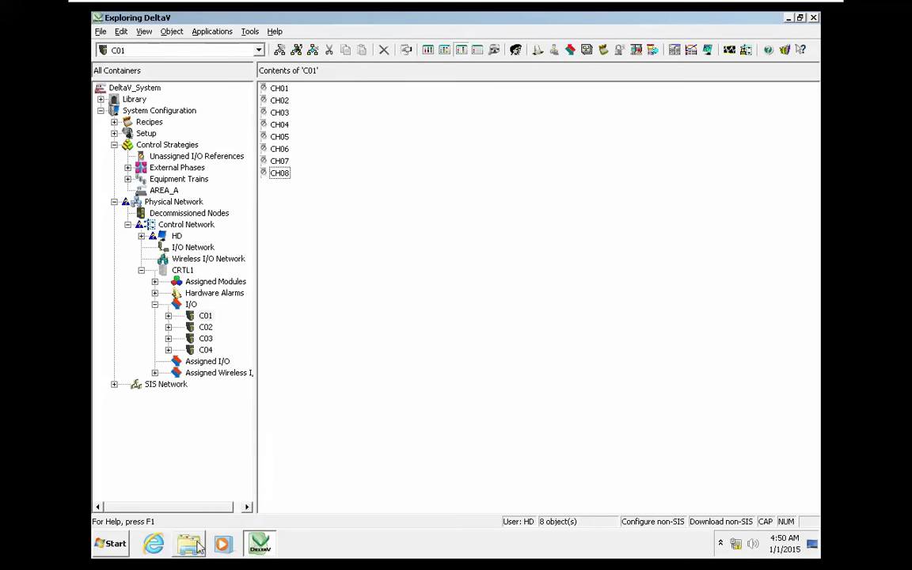
Open the BulkEdit_Support add-in from the BulkEdit folder in Excel with macros enabled.
click(335, 546)
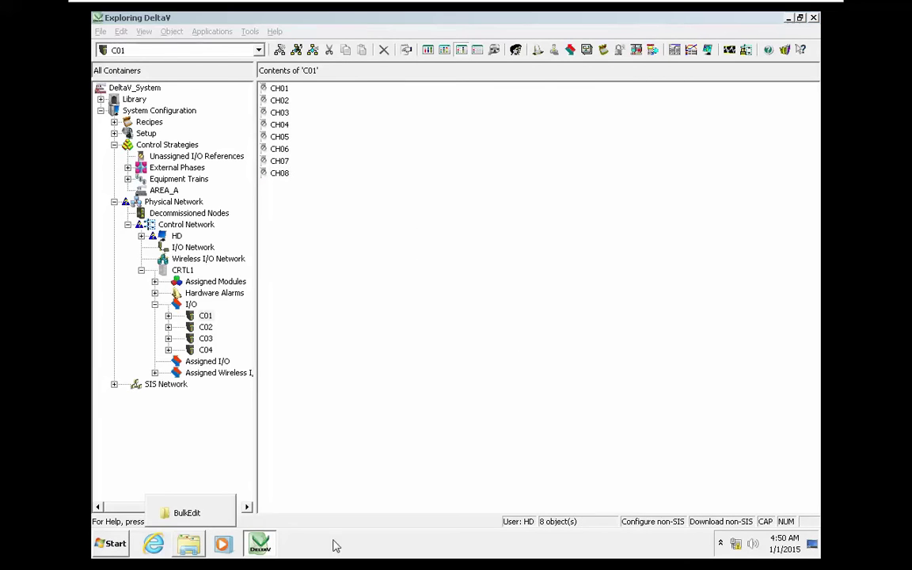
click(199, 550)
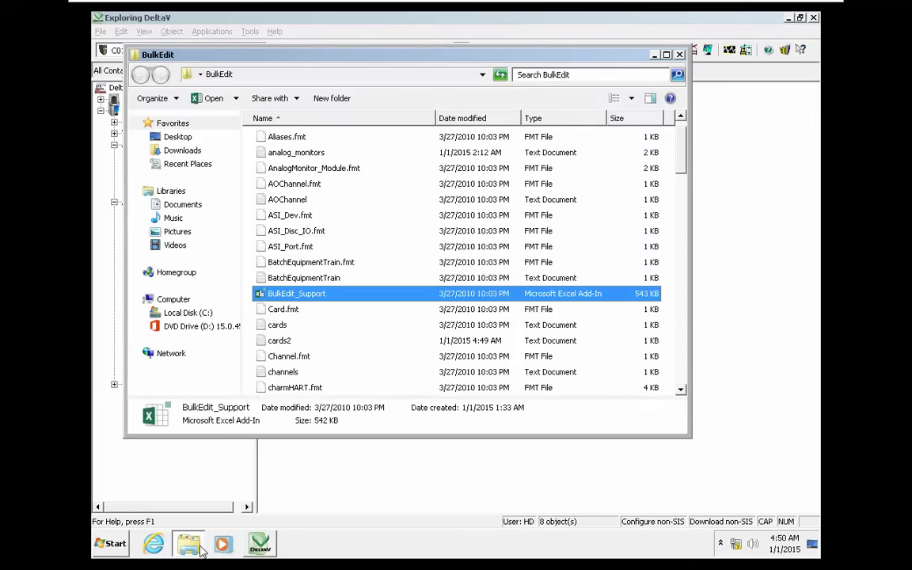
click(265, 76)
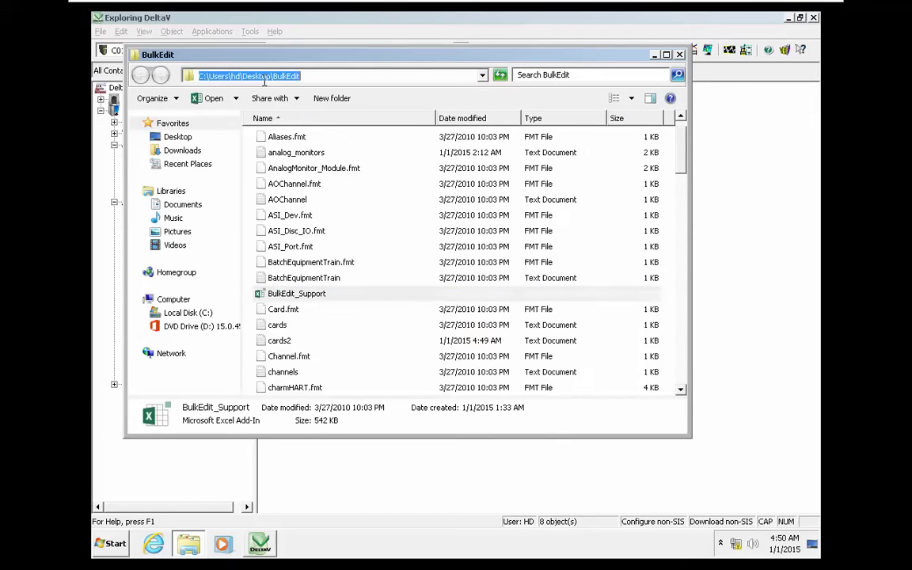
click(289, 295)
double_click(289, 295)
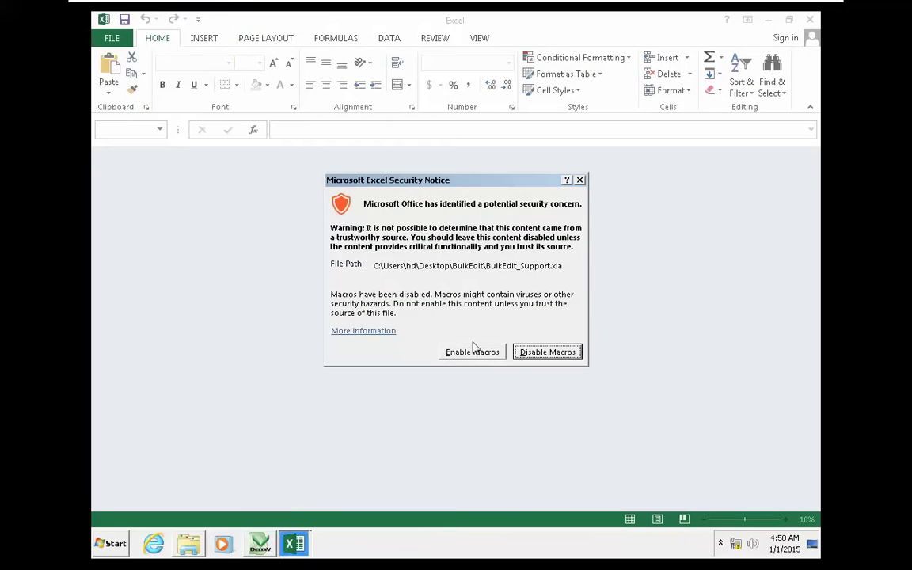
click(473, 351)
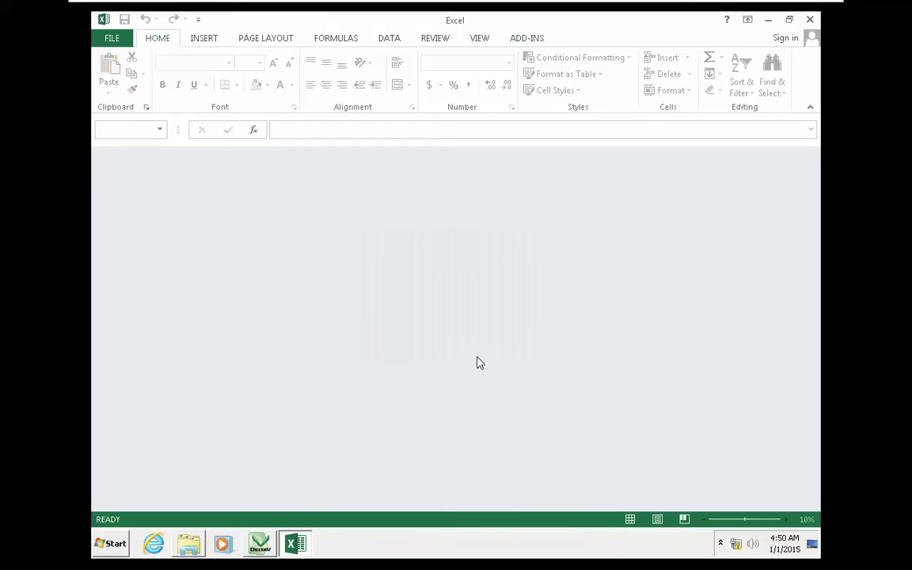
Open the channels2 text file from the BulkEdit folder as a DeltaV bulk edit data file.
click(526, 38)
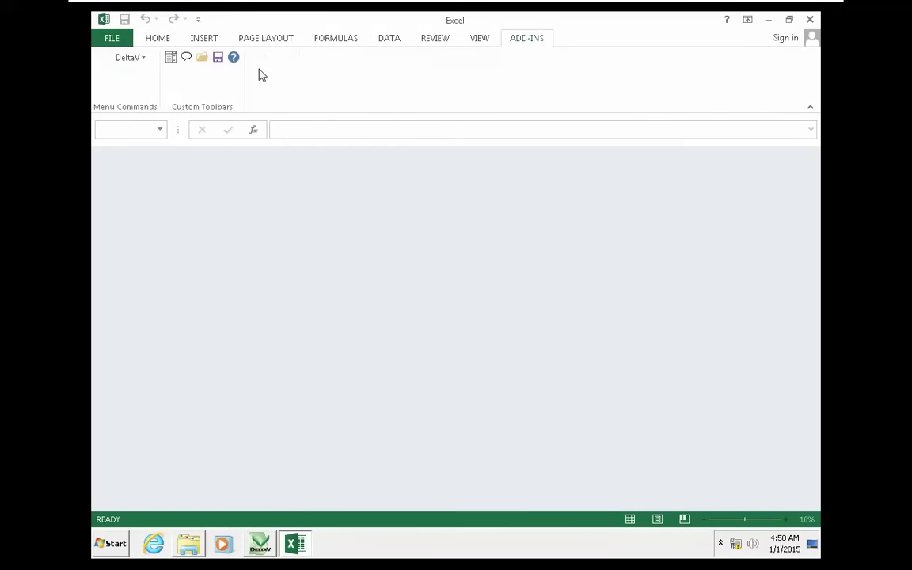
click(127, 57)
mouse_move(138, 80)
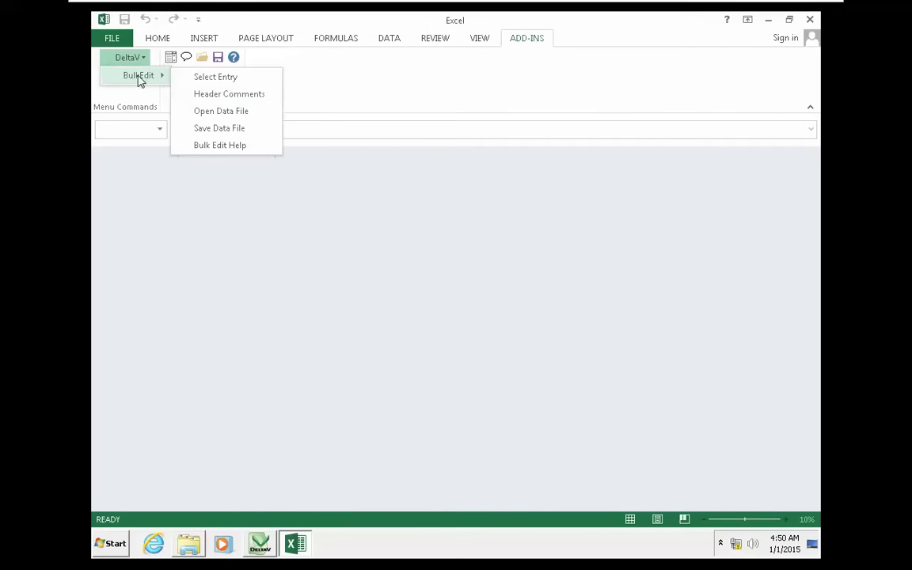
click(205, 113)
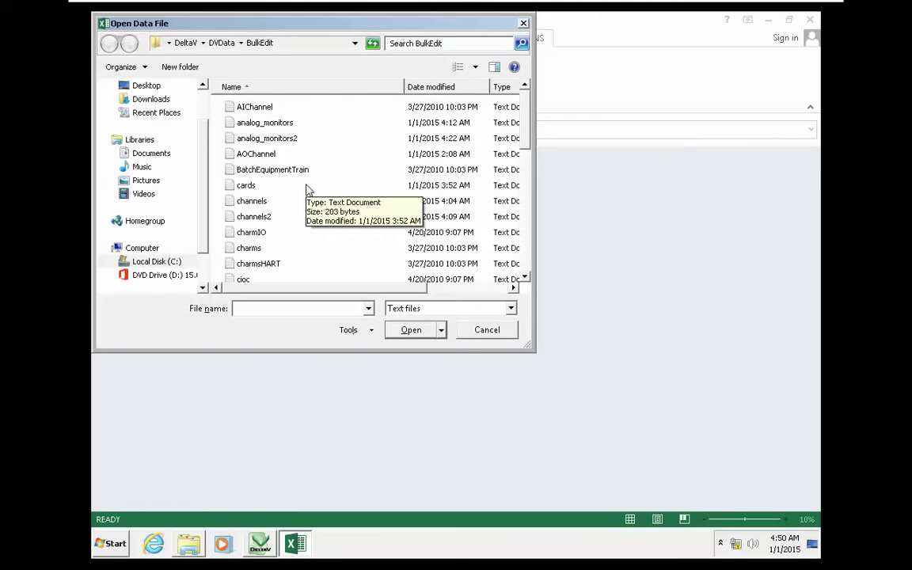
double_click(241, 216)
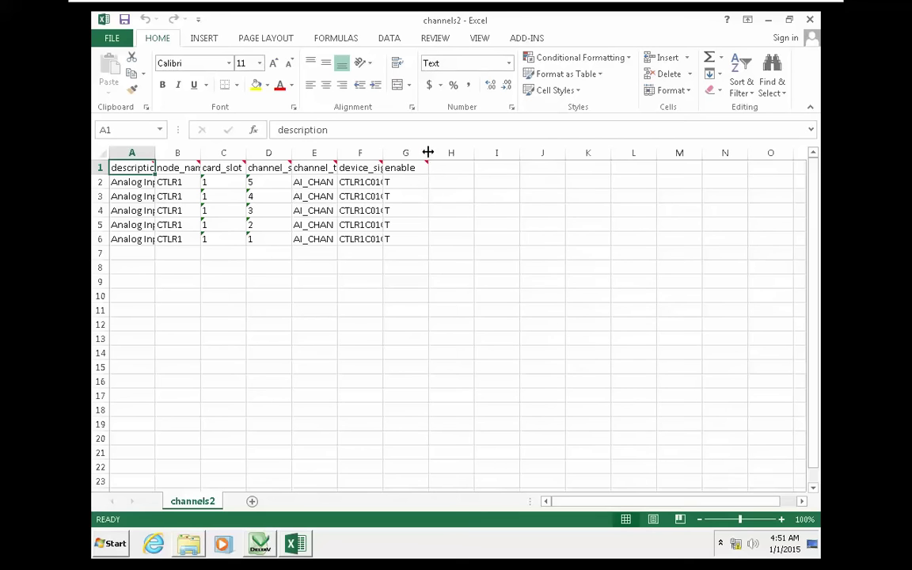
Widen the enable, device_signal_tag, node_name and description columns so their contents fit better.
drag(429, 153, 502, 152)
drag(383, 153, 444, 153)
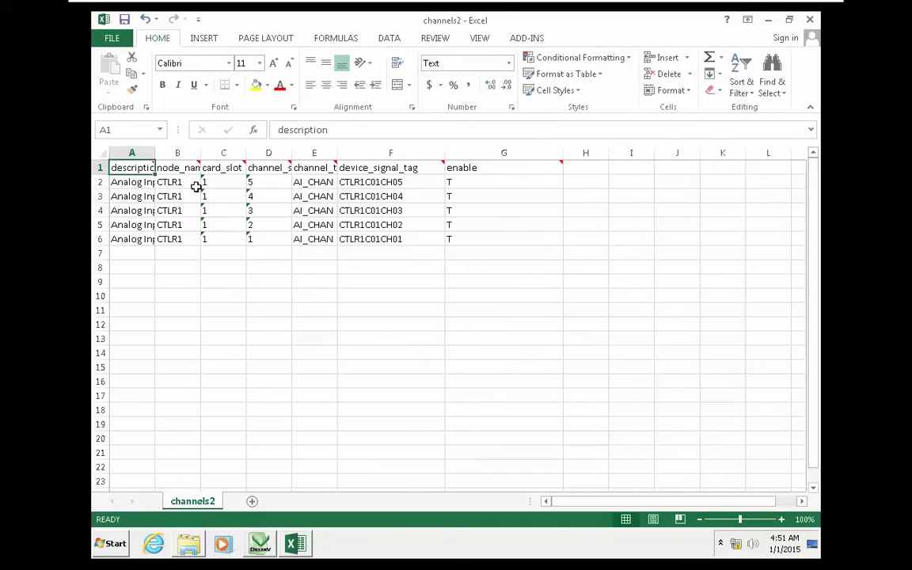
mouse_move(202, 153)
mouse_down()
mouse_move(183, 152)
mouse_move(237, 153)
mouse_up()
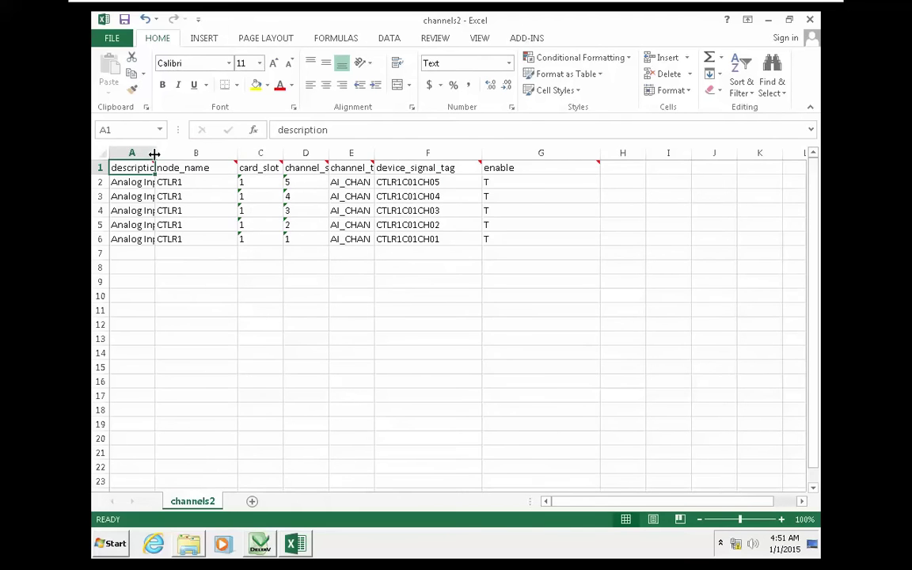
drag(155, 153, 200, 153)
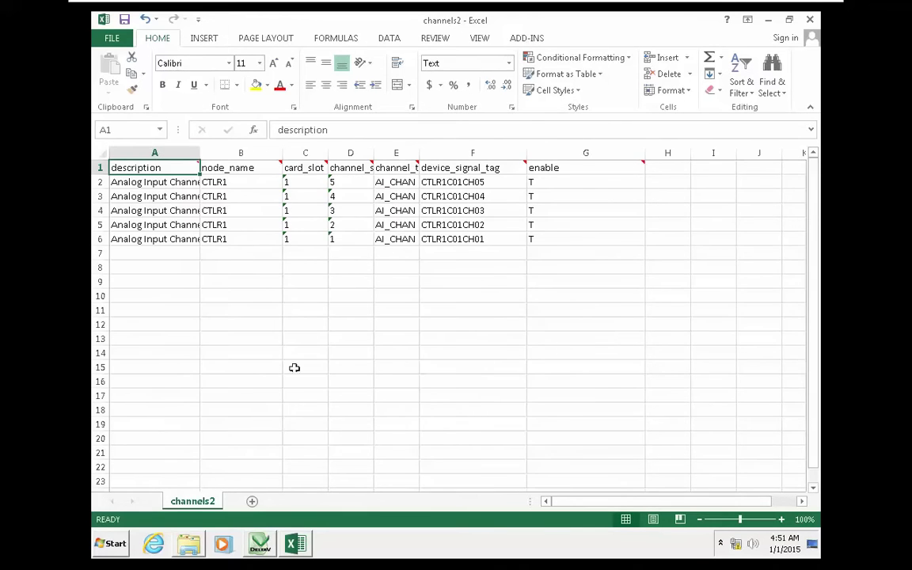
Switch to DeltaV Explorer, check the controller's name in its properties, and return to the channels2 sheet in Excel.
click(263, 541)
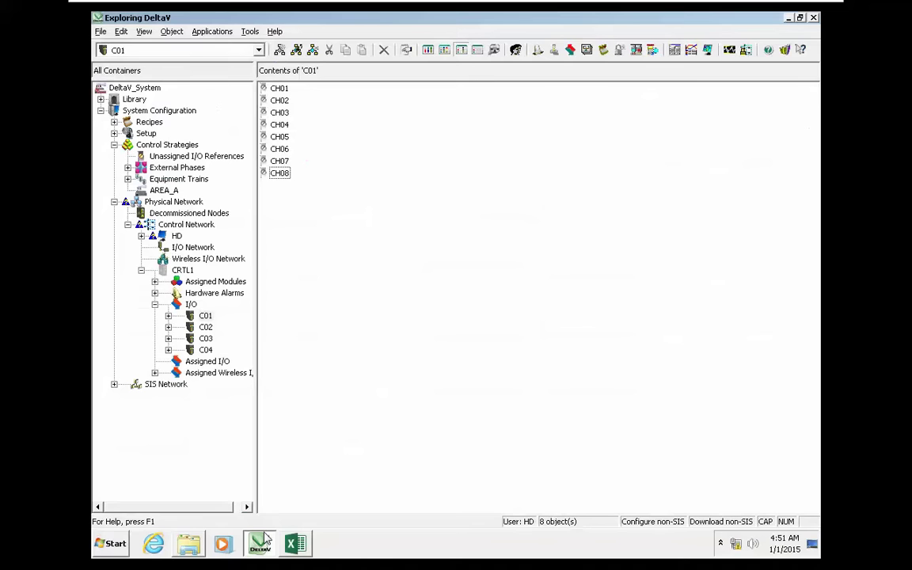
right_click(183, 272)
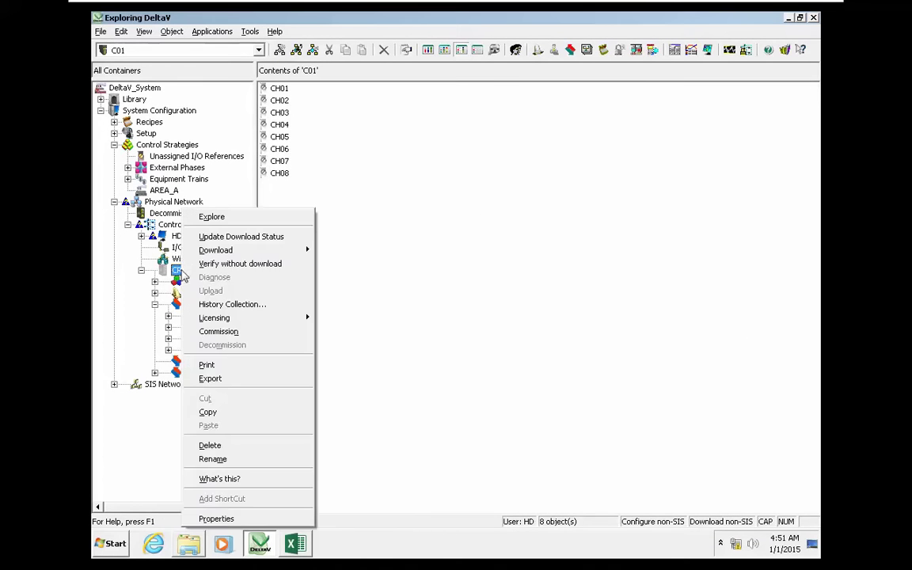
click(216, 519)
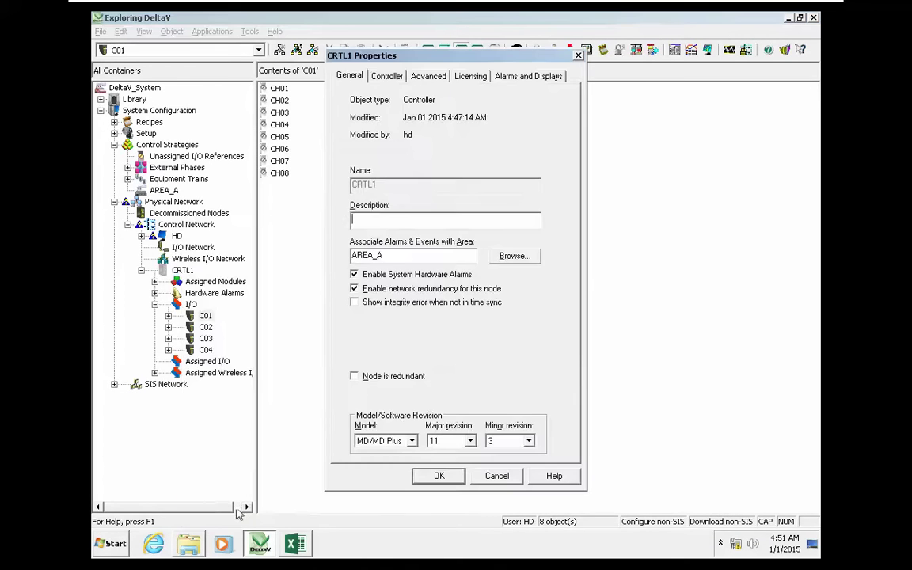
click(498, 475)
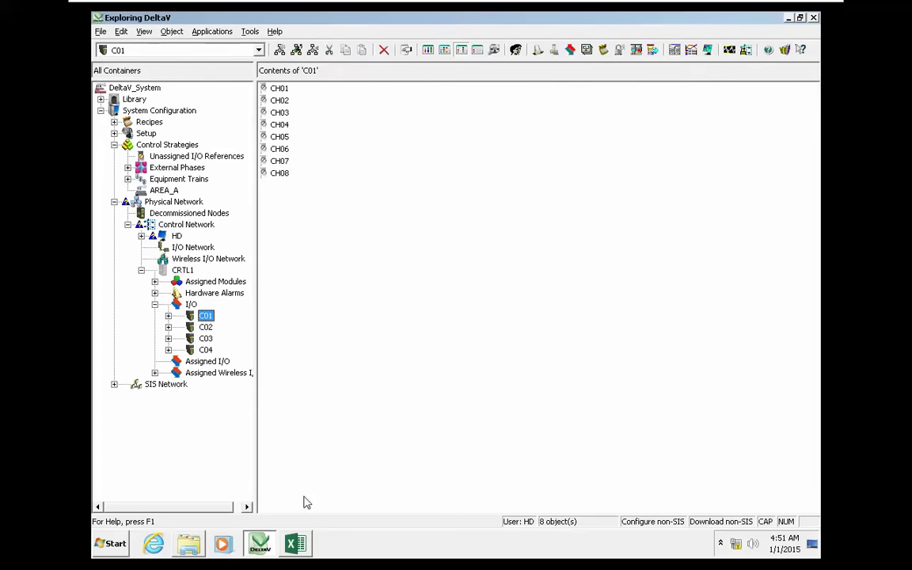
click(294, 545)
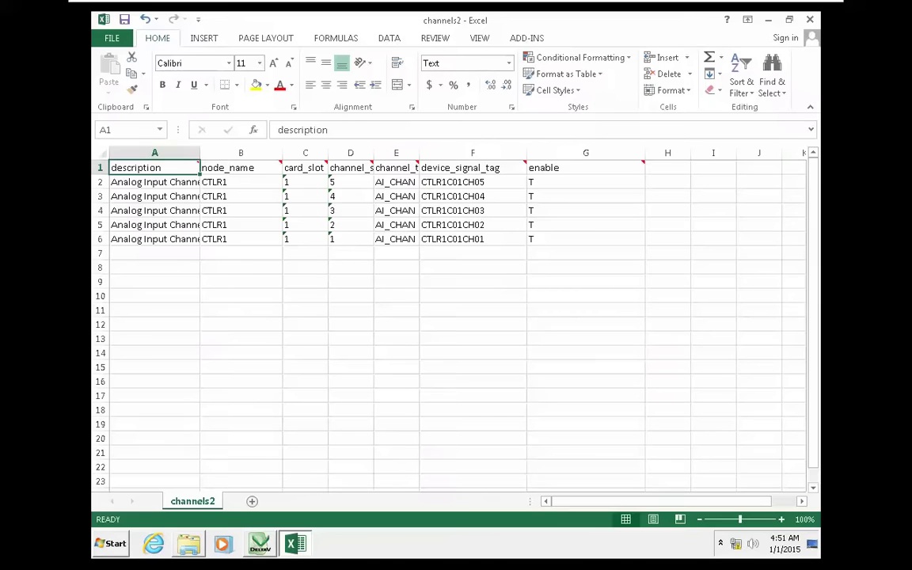
Set the node_name of all five channel rows, B2 to B6, to CRTL1.
double_click(226, 182)
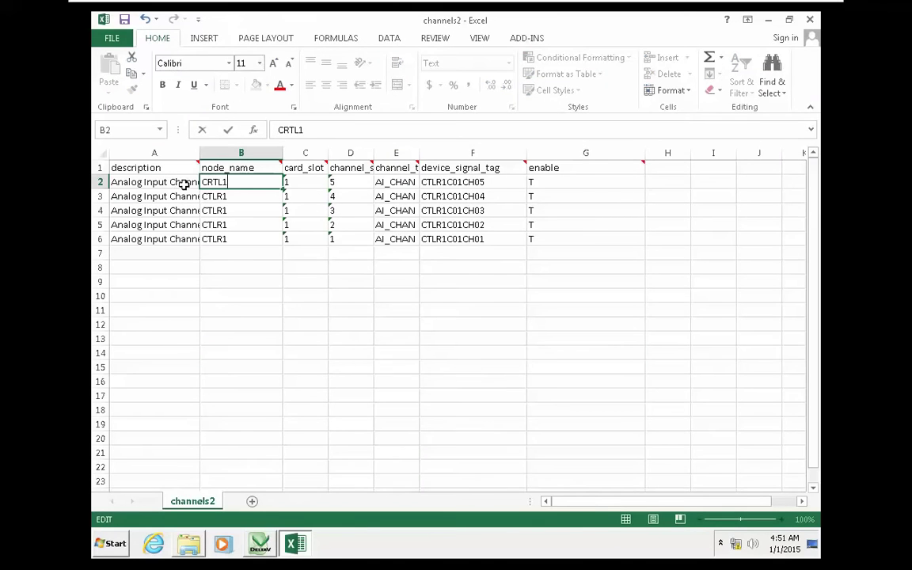
key(Escape)
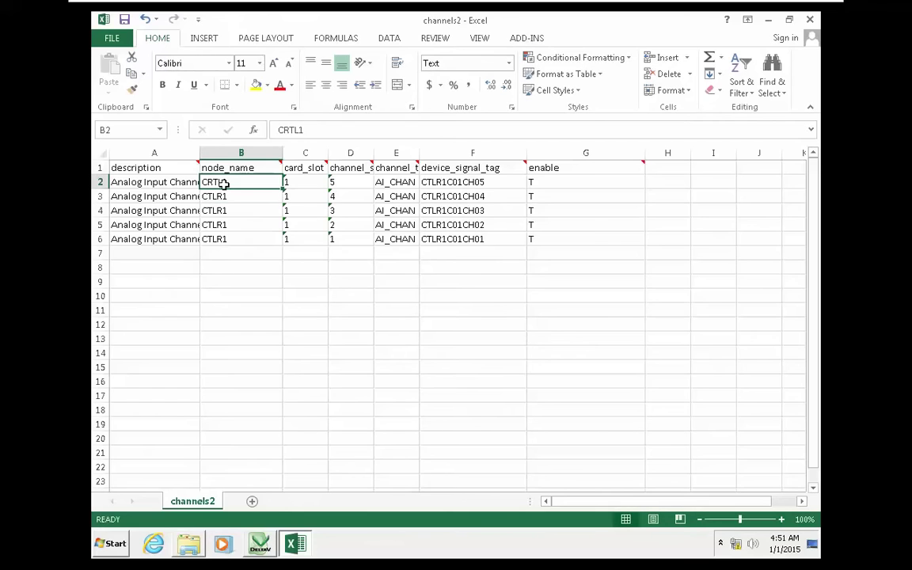
key(ctrl+c)
click(226, 193)
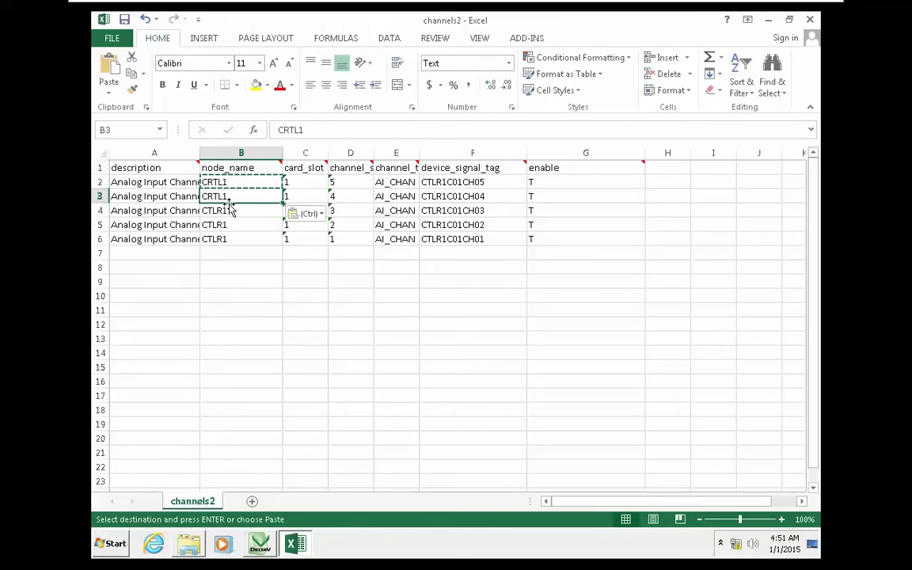
click(229, 209)
key(ctrl+v)
click(228, 225)
key(ctrl+v)
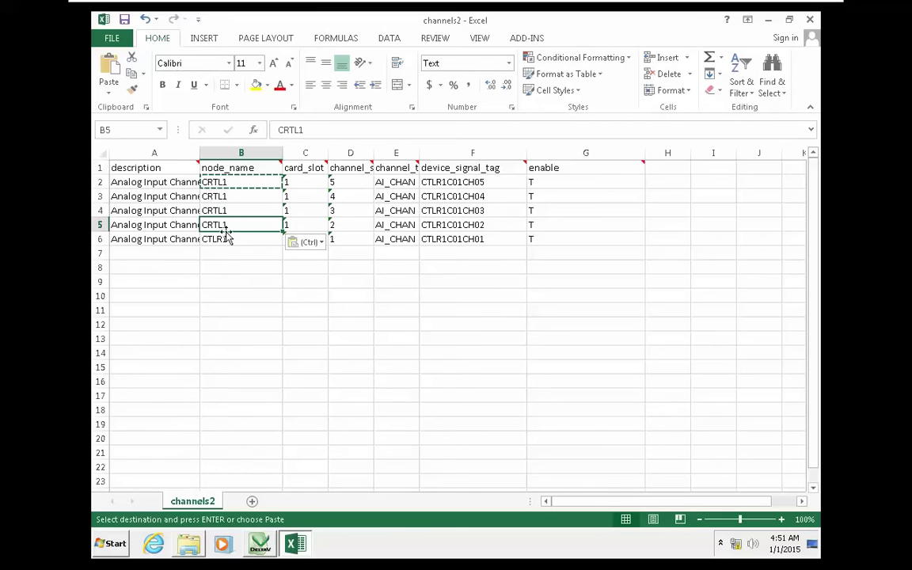
click(226, 238)
key(ctrl+v)
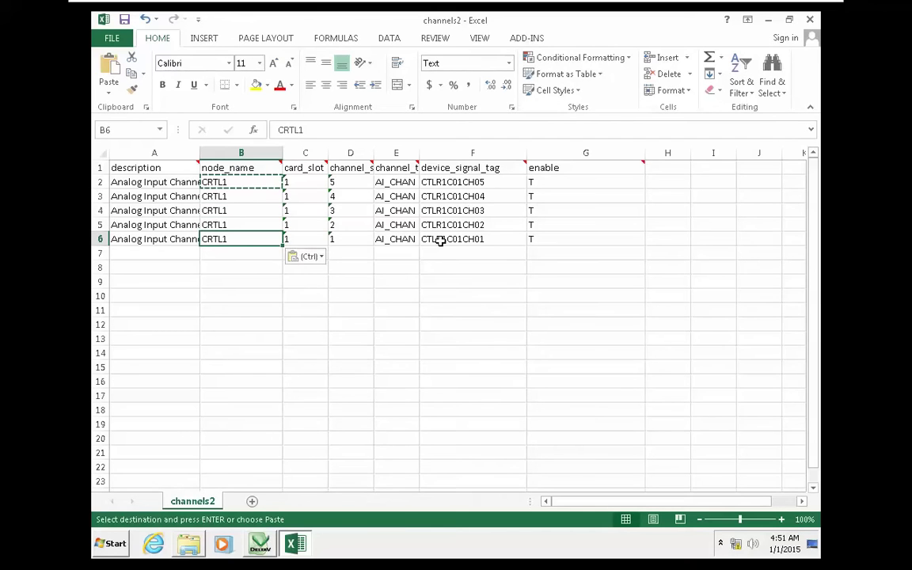
drag(556, 240, 127, 183)
key(ctrl+v)
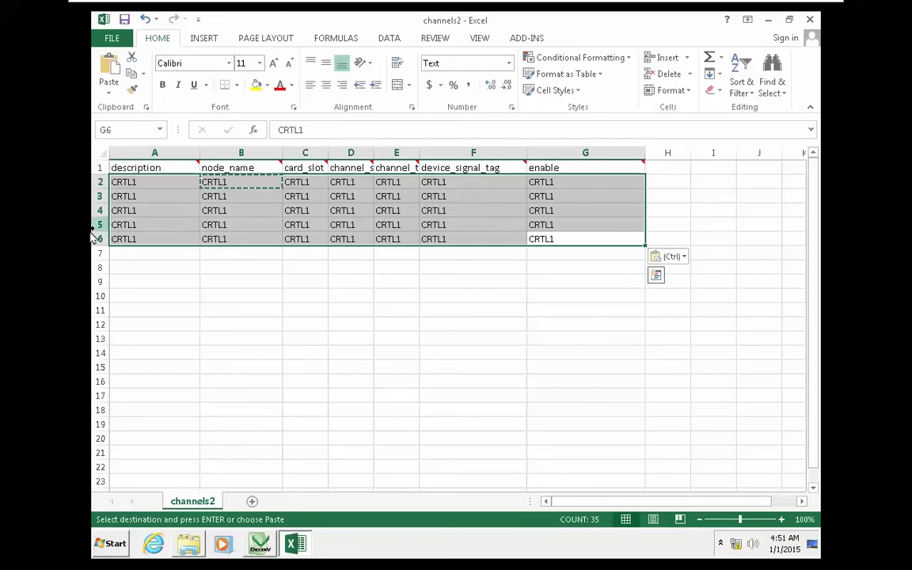
click(128, 312)
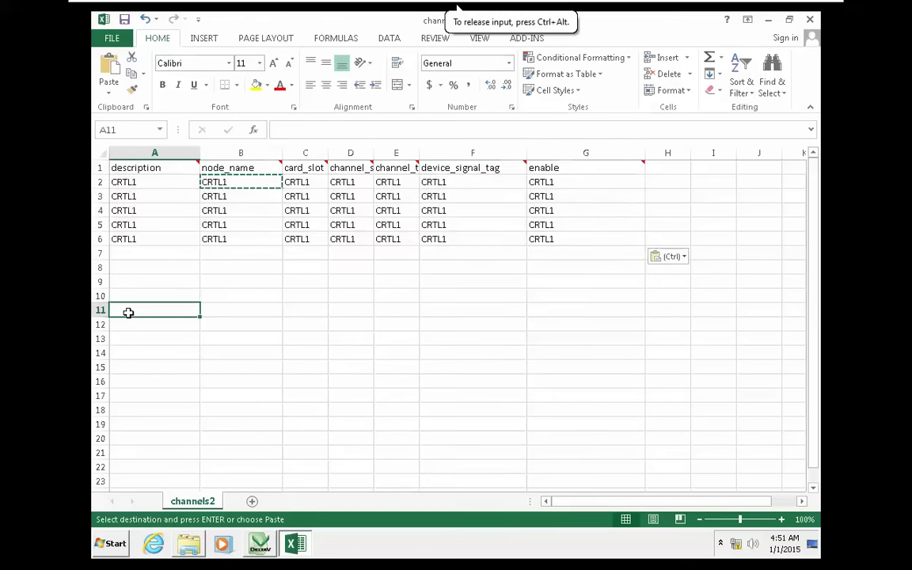
drag(128, 312, 563, 405)
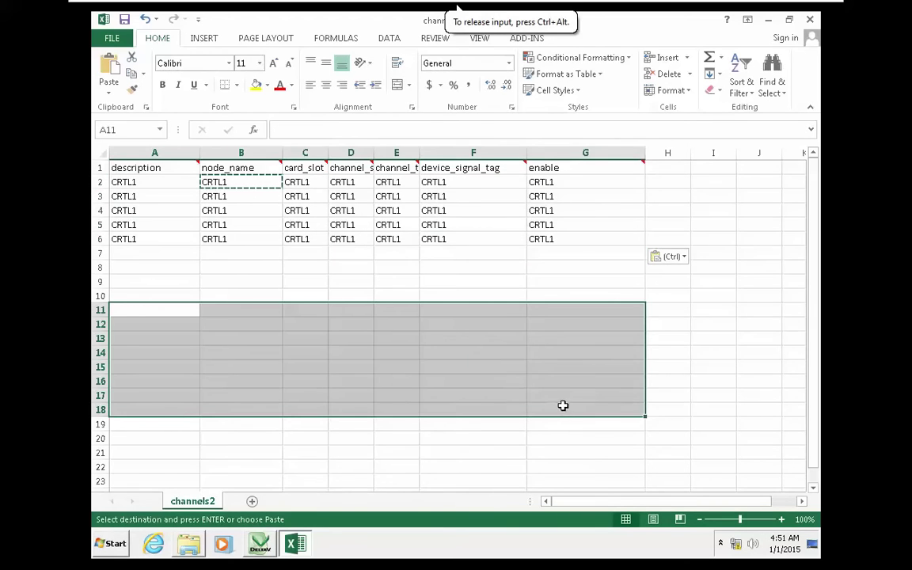
key(ctrl+v)
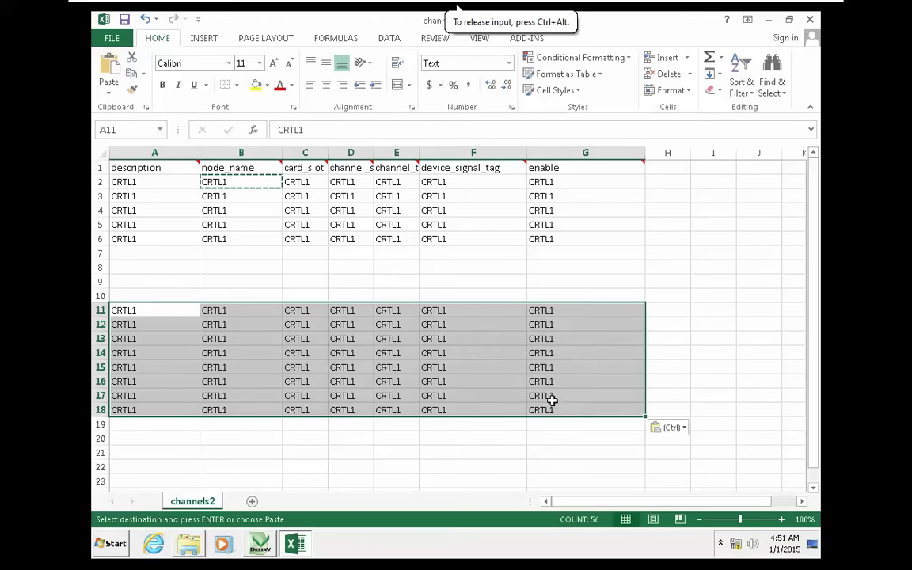
click(550, 239)
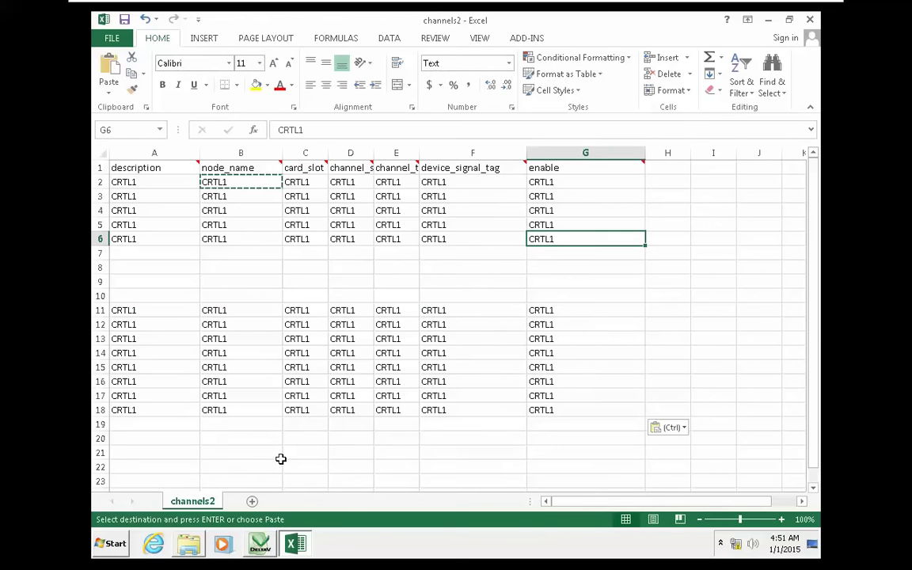
key(ctrl+z)
key(ctrl+z)
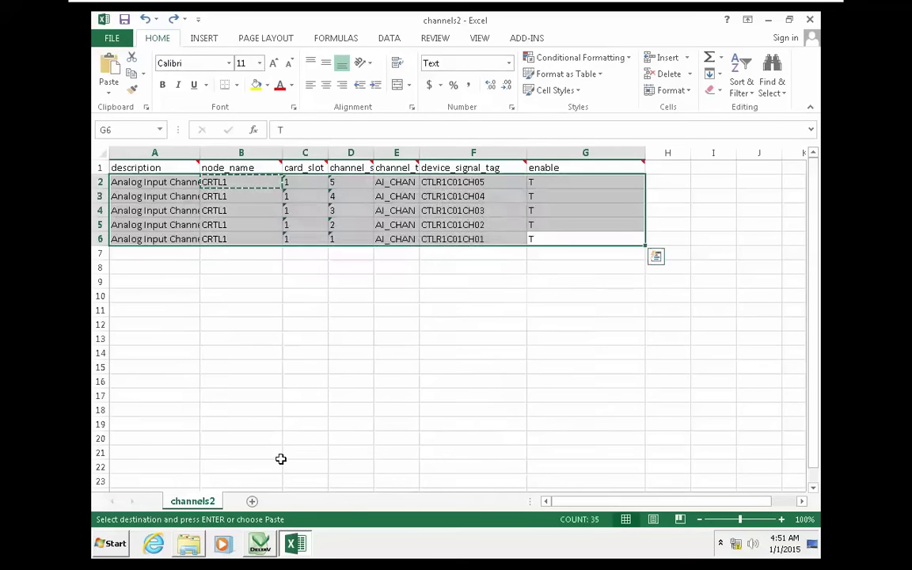
click(280, 458)
Move the five channel rows A2:G6 down to start at A11, and autofit the description column width.
drag(535, 240, 126, 189)
right_click(126, 189)
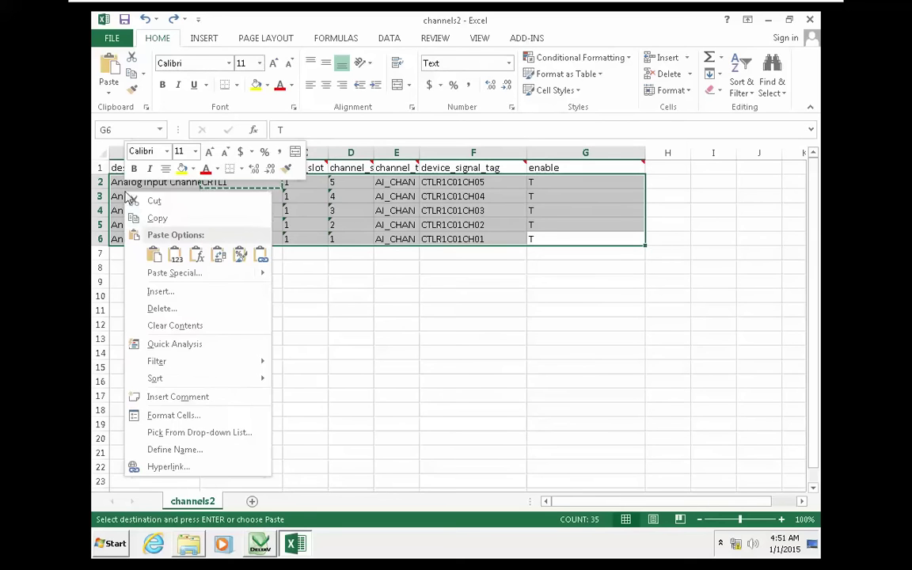
click(133, 199)
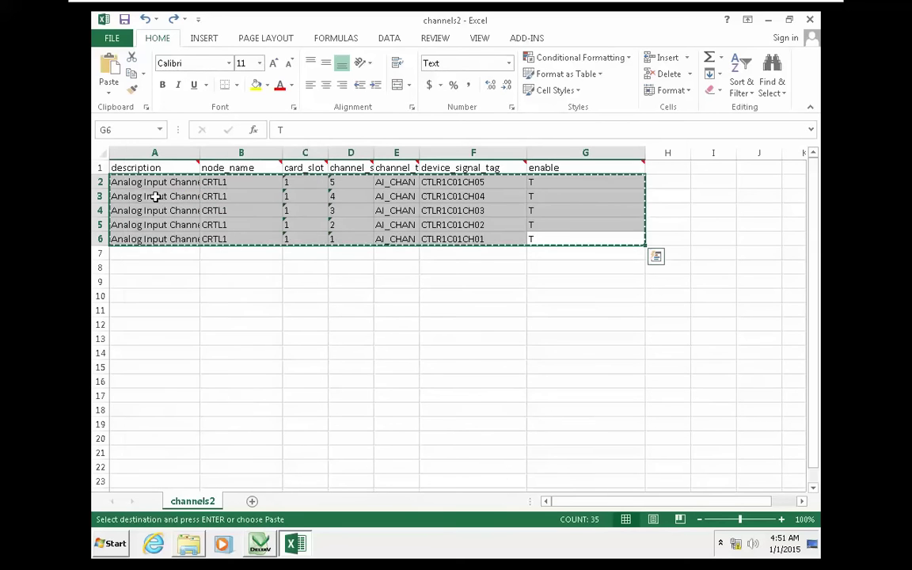
drag(120, 315, 597, 404)
key(ctrl+v)
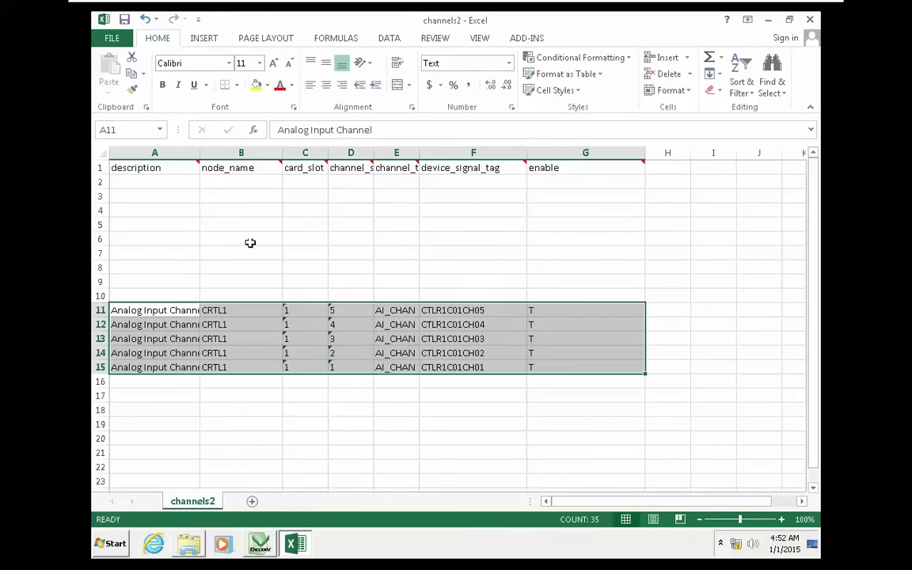
double_click(200, 152)
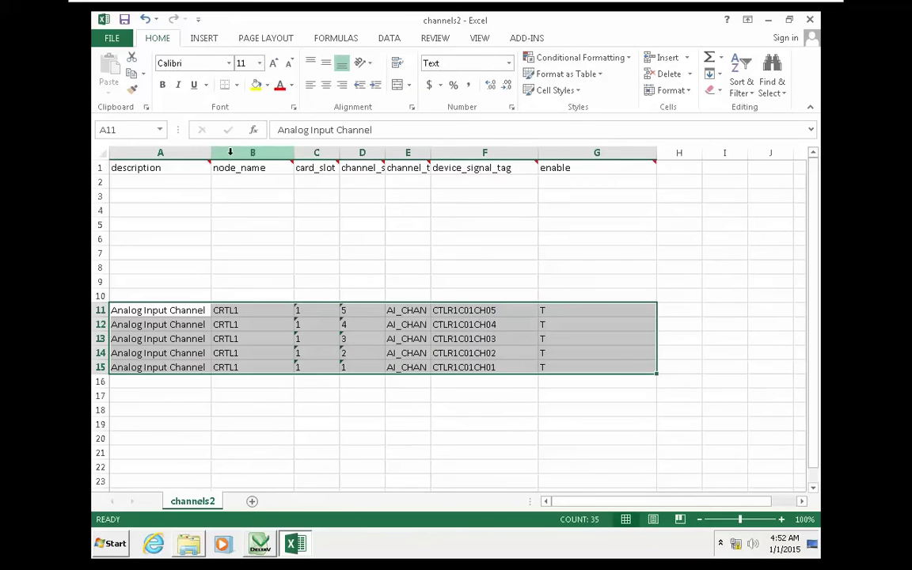
click(261, 296)
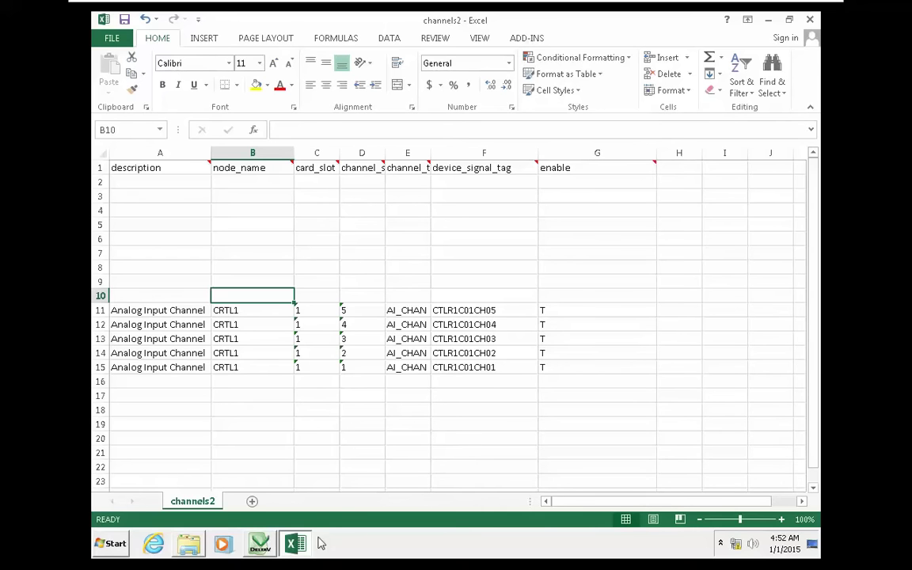
Check the channels of card C01 in DeltaV Explorer, and copy the channel 5 row in Excel into row 10.
click(259, 543)
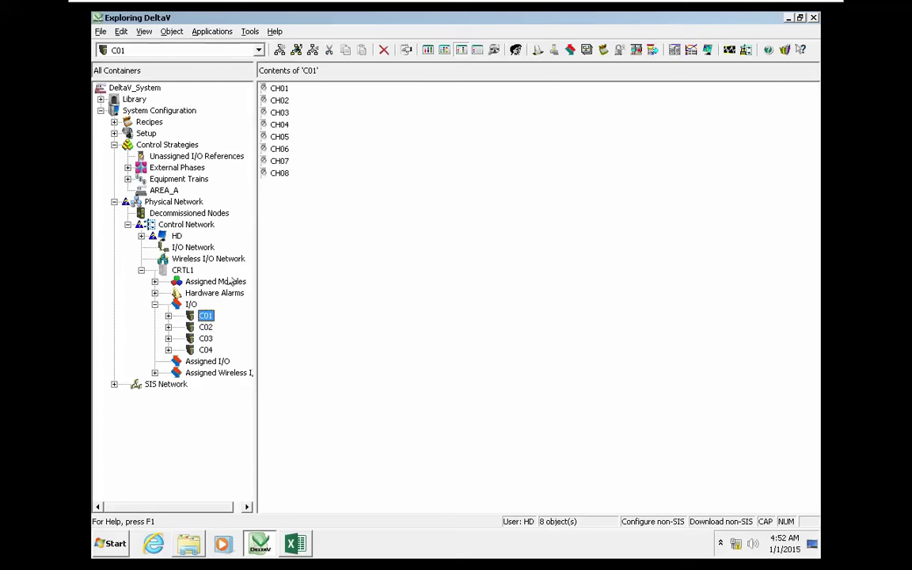
click(308, 540)
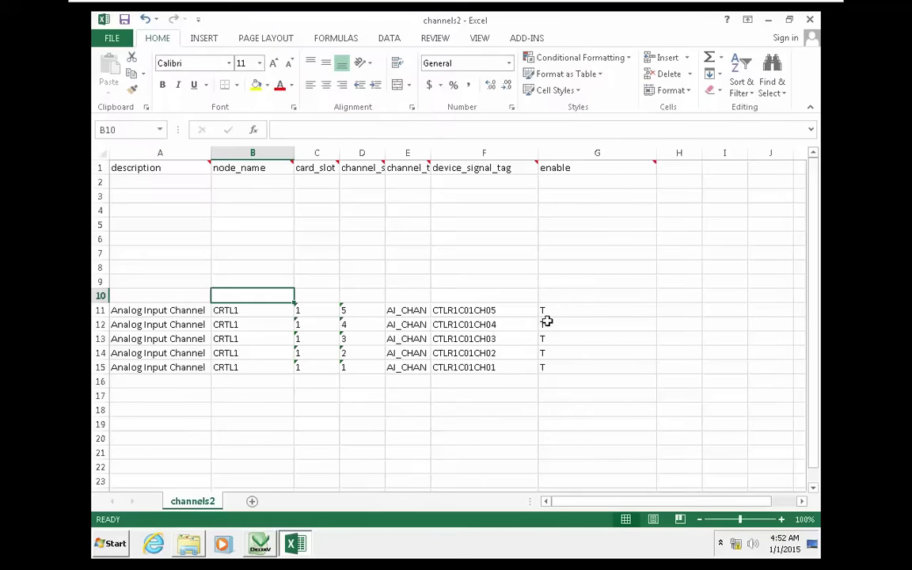
drag(542, 311, 149, 310)
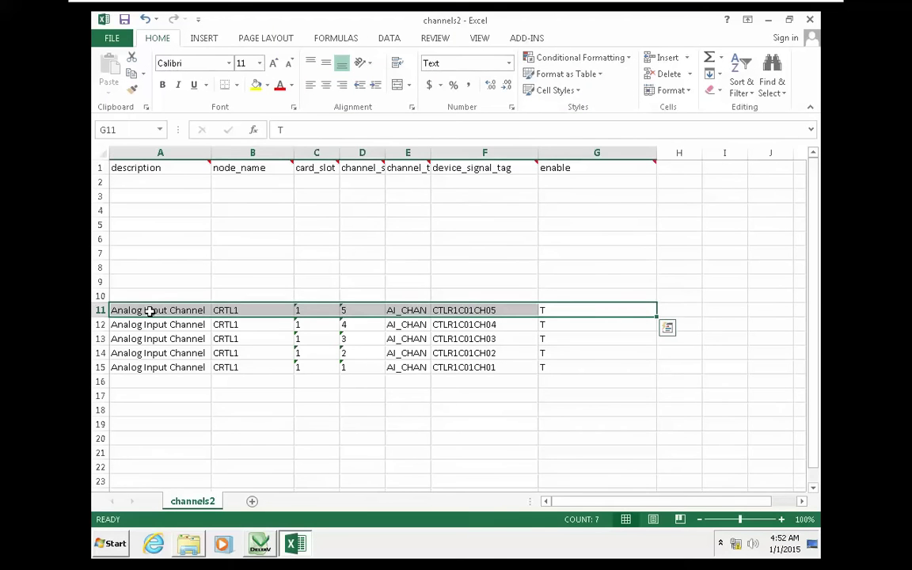
key(ctrl+c)
click(135, 297)
key(ctrl+v)
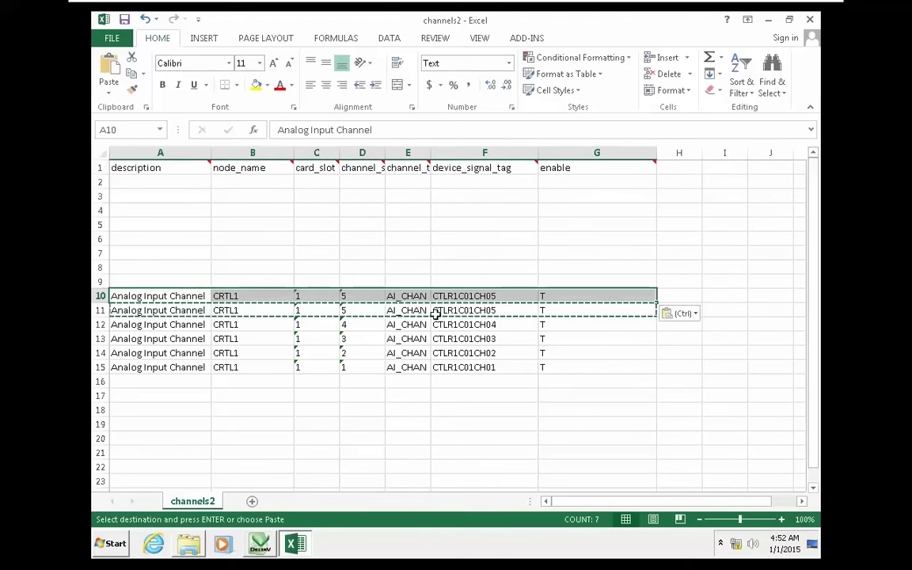
Set the channel number in D10 to 6 and the device signal tag in F10 to CTLR1C01CH06.
double_click(357, 308)
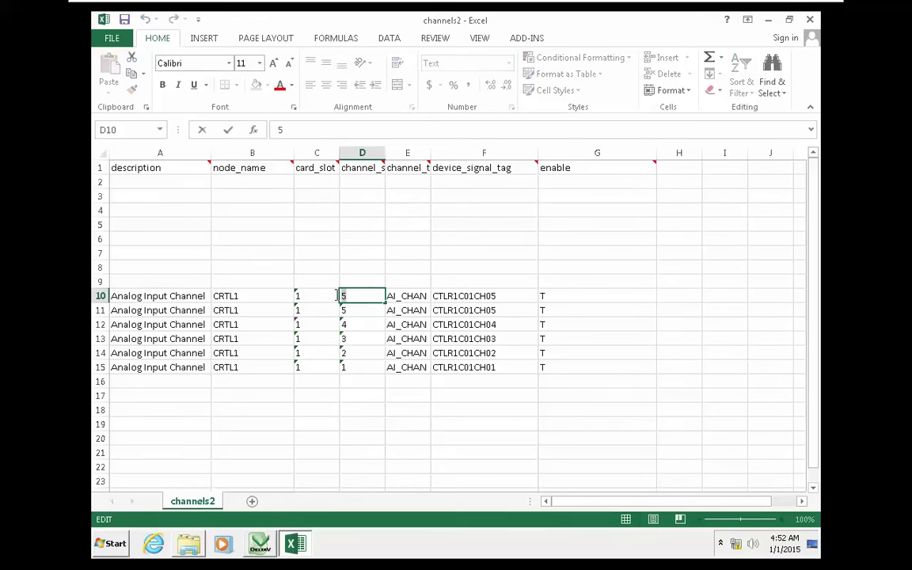
double_click(356, 308)
text(6)
click(494, 297)
double_click(515, 301)
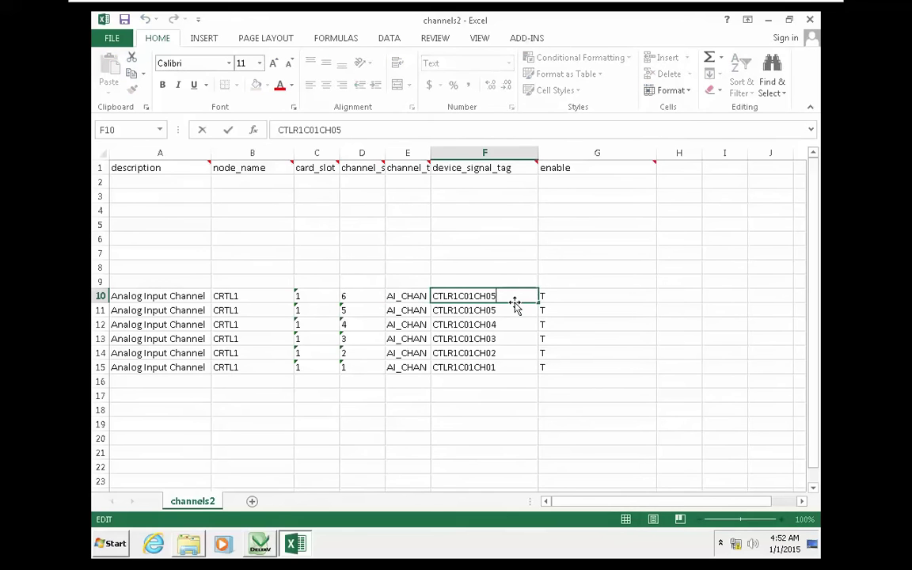
key(BackSpace)
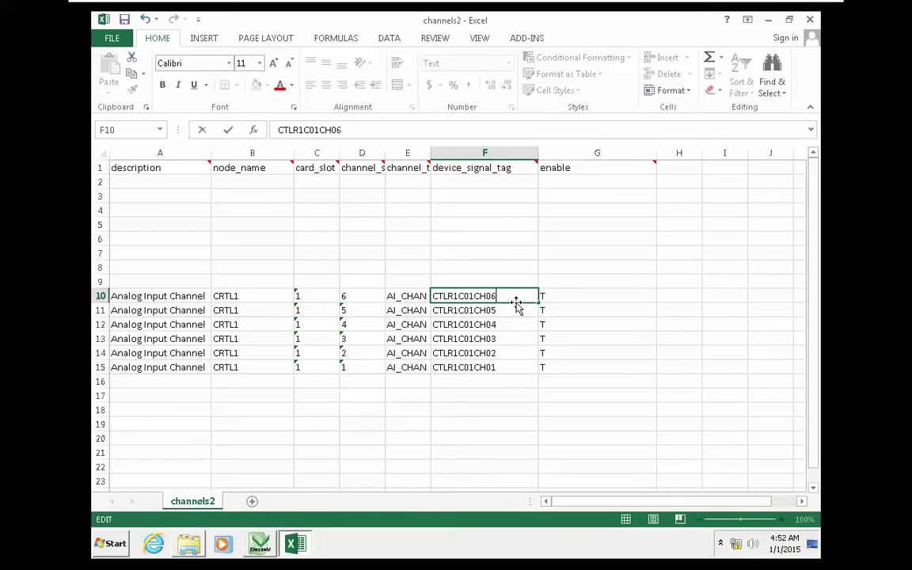
Copy the channel 6 row A10:G10 into rows 9 and 8.
click(599, 283)
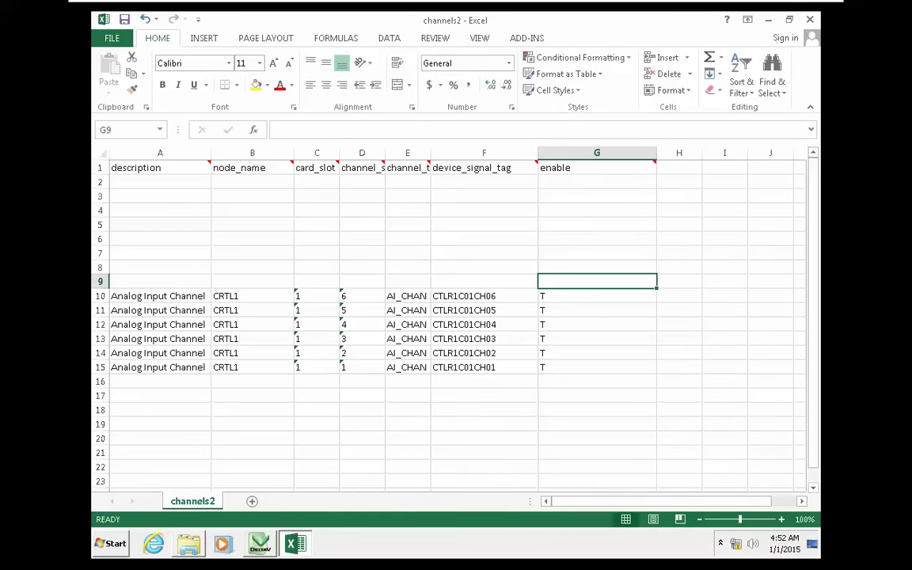
drag(546, 295, 167, 296)
key(ctrl+c)
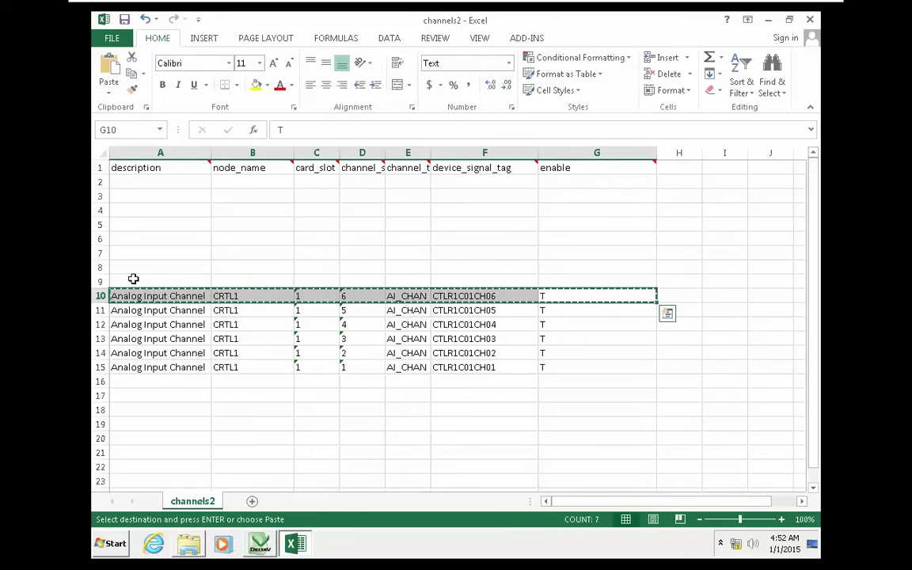
click(132, 280)
key(ctrl+v)
click(117, 266)
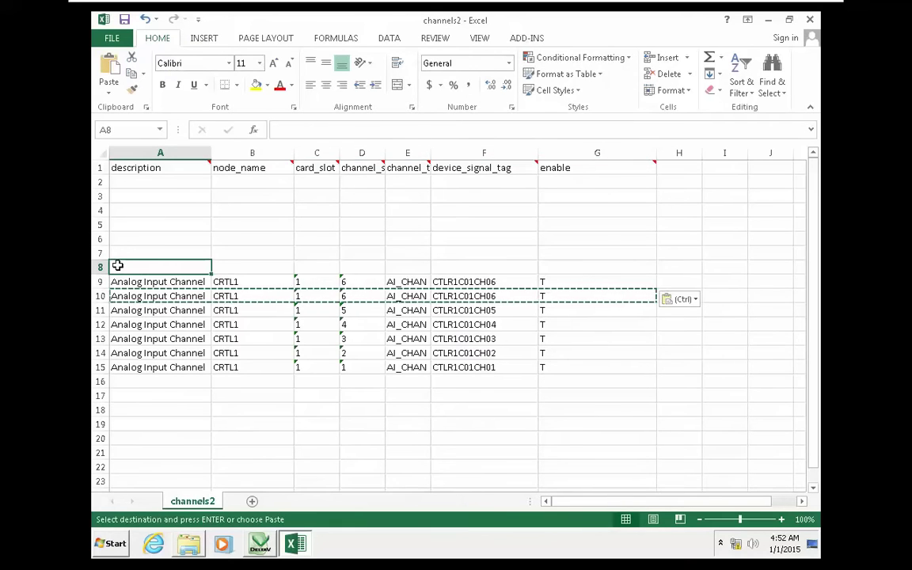
key(ctrl+v)
Set the device signal tags in F9 and F8 both to CTLR1C01CH07.
click(504, 281)
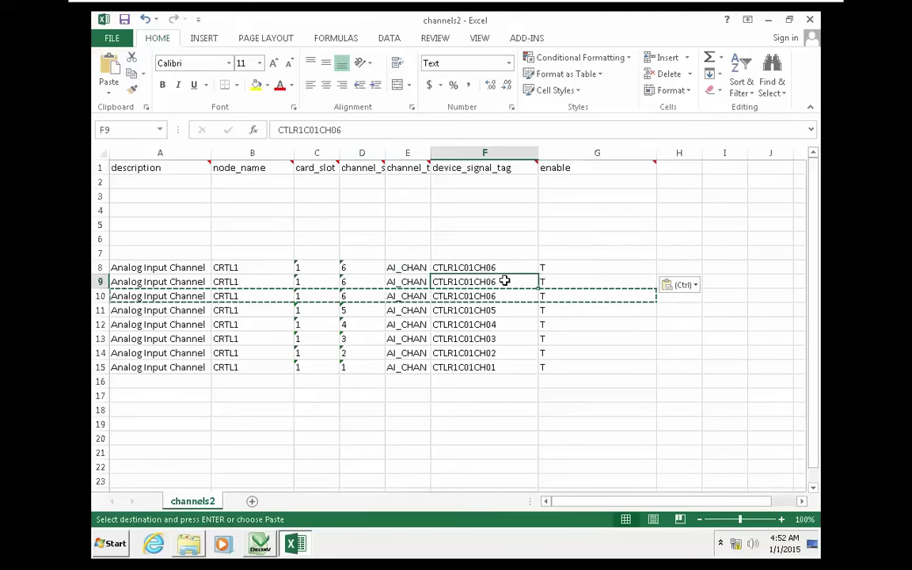
key(Escape)
double_click(501, 282)
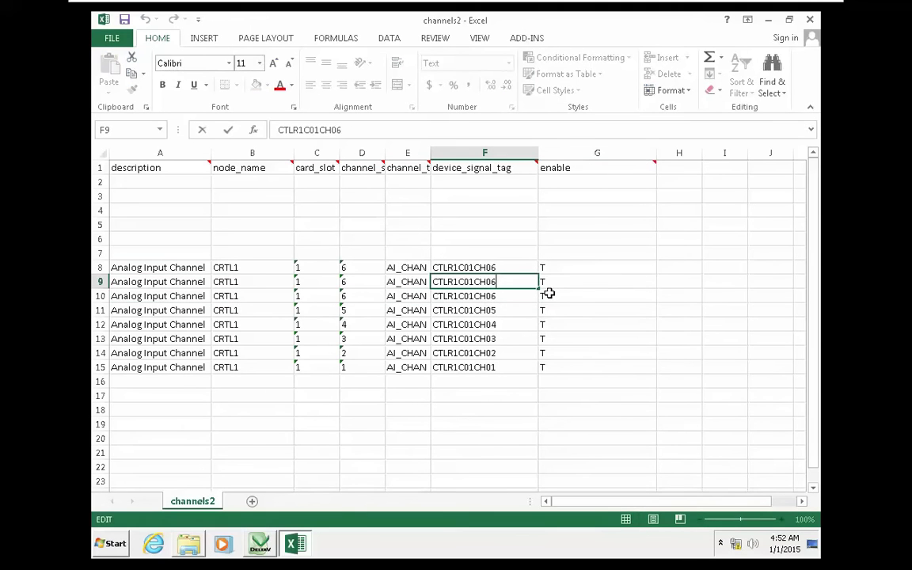
key(BackSpace)
text(7)
double_click(519, 266)
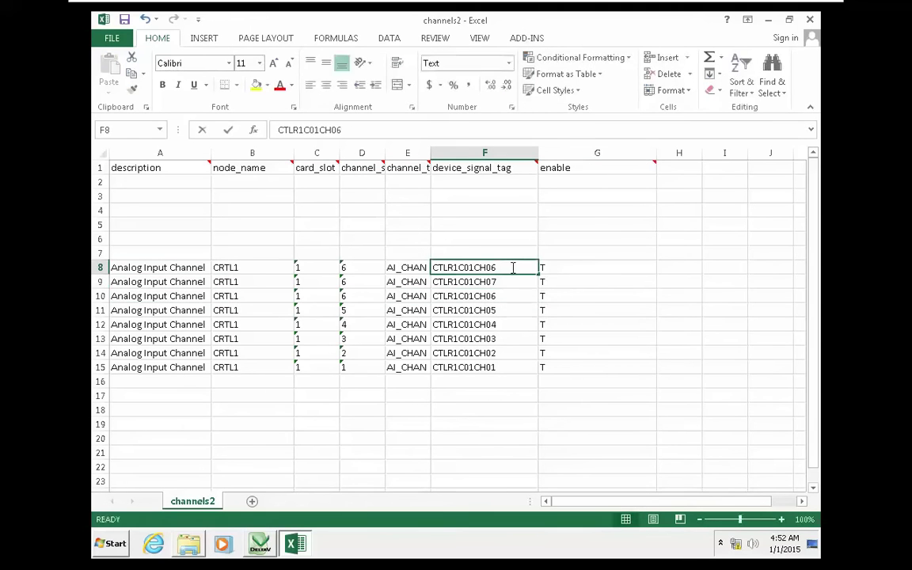
key(BackSpace)
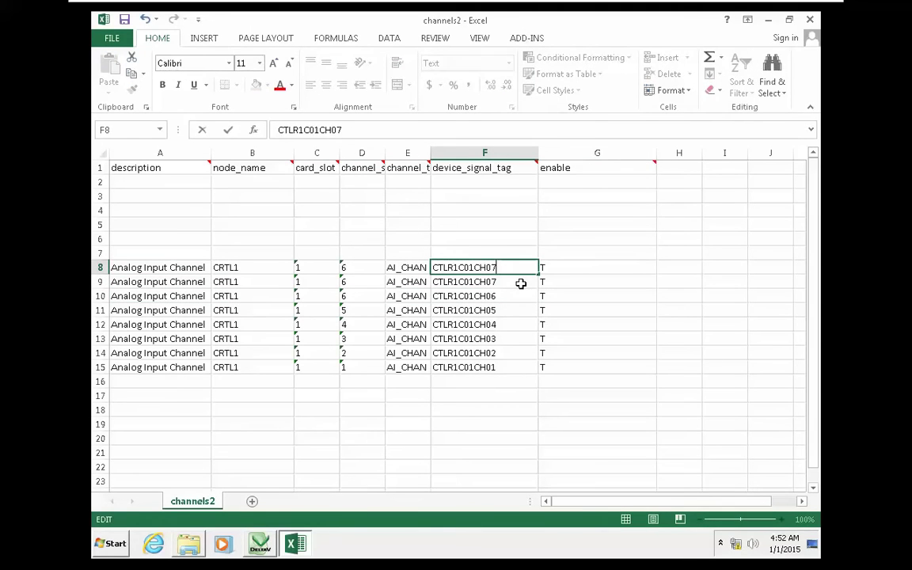
Set the channel number in D9 to 7 and in D8 to 8.
click(345, 315)
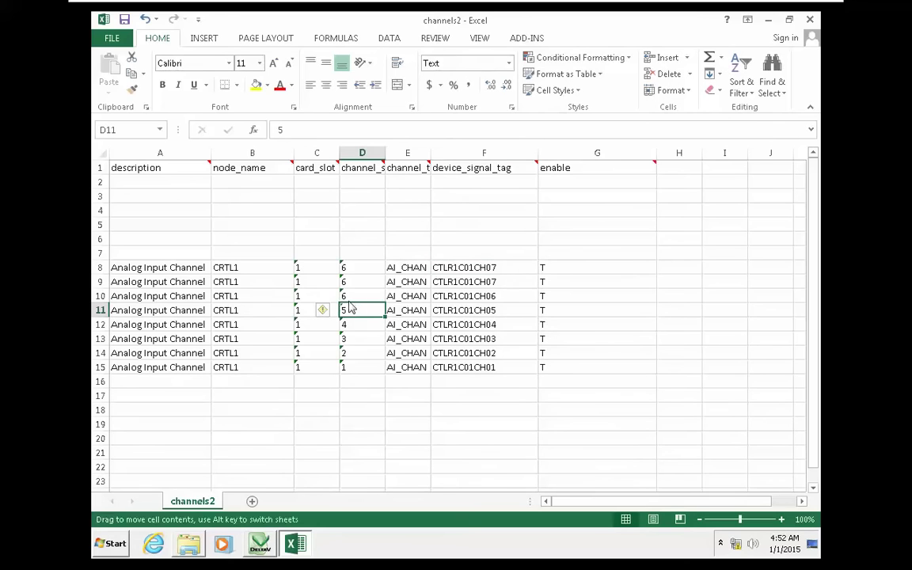
click(349, 297)
click(351, 282)
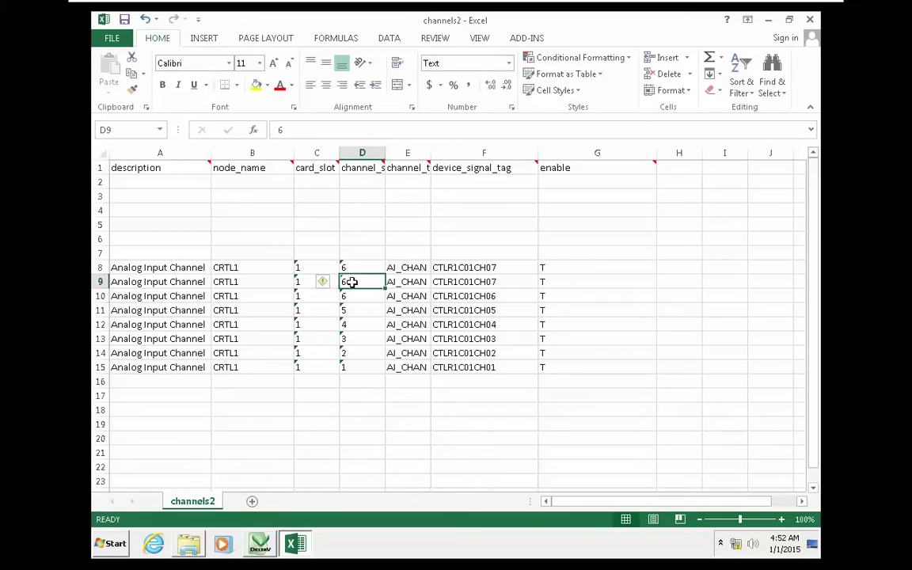
text(7)
click(346, 268)
text(8)
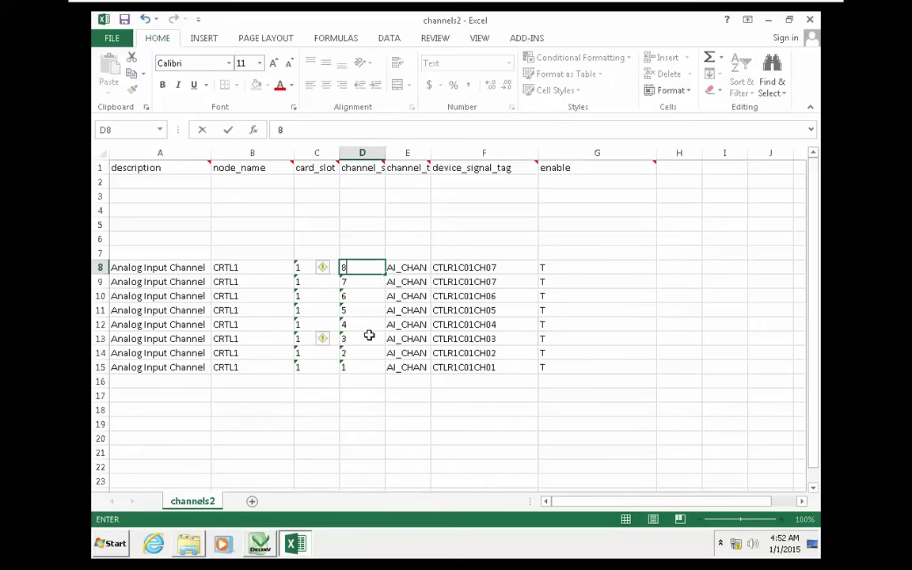
click(371, 338)
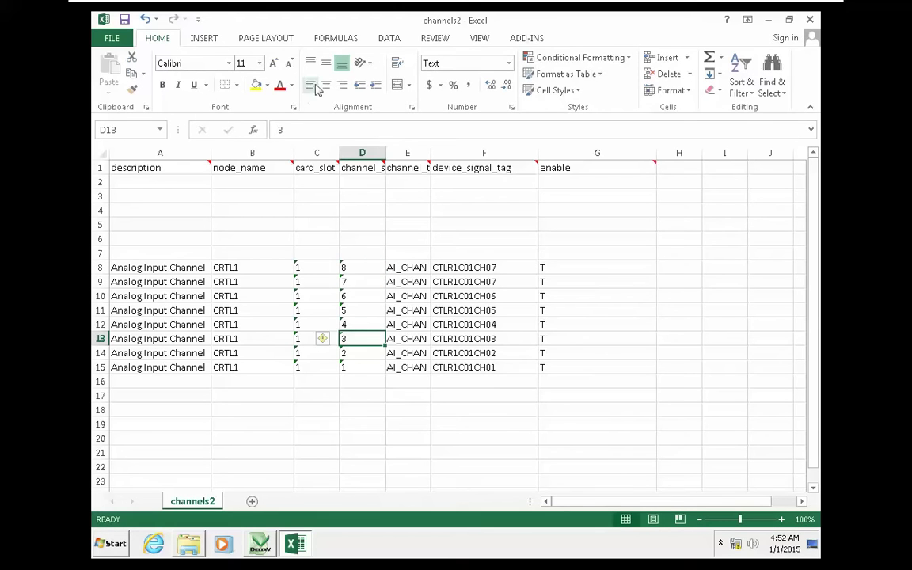
Start saving the sheet as a DeltaV bulk edit data file and browse to the BulkEdit folder on the desktop.
click(526, 38)
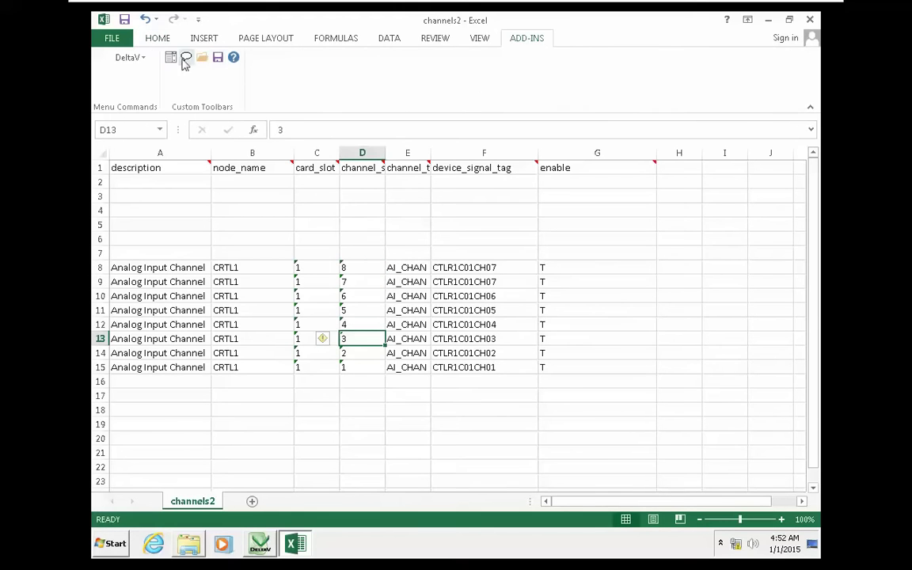
click(142, 63)
mouse_move(158, 86)
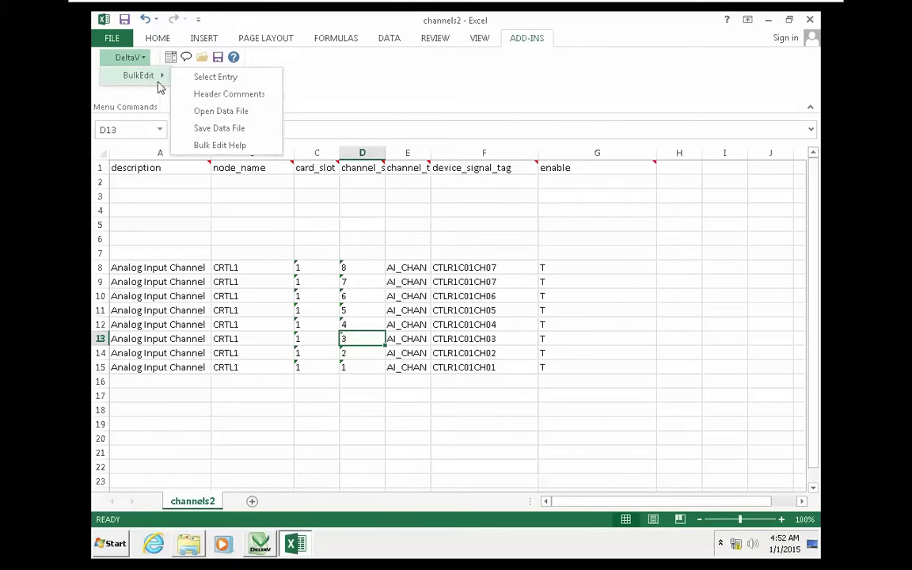
click(220, 128)
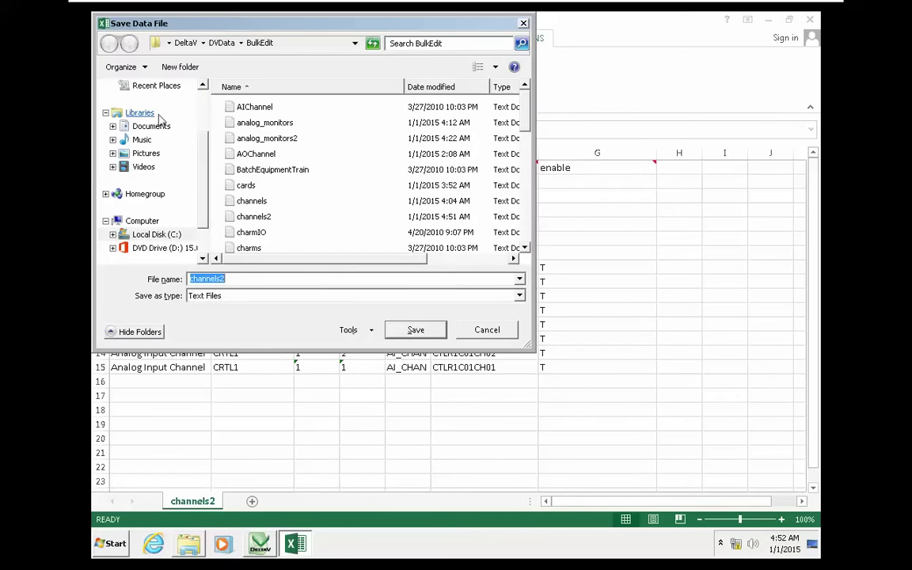
scroll(203, 150, up, 2)
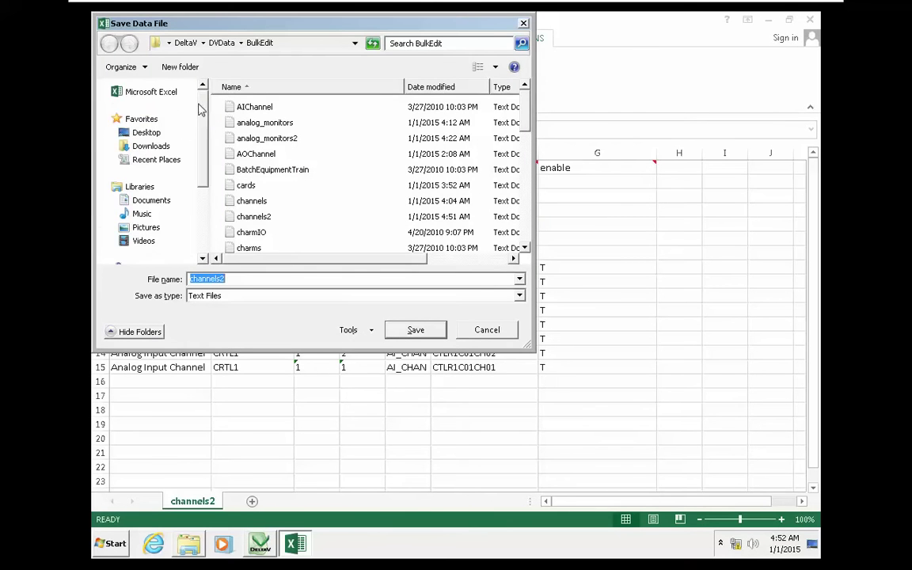
click(135, 132)
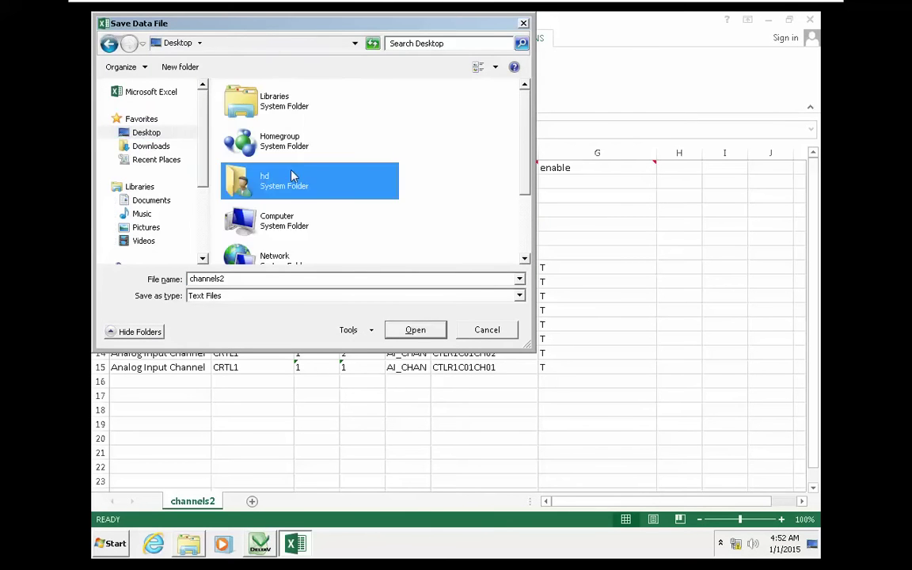
scroll(273, 170, down, 2)
double_click(284, 208)
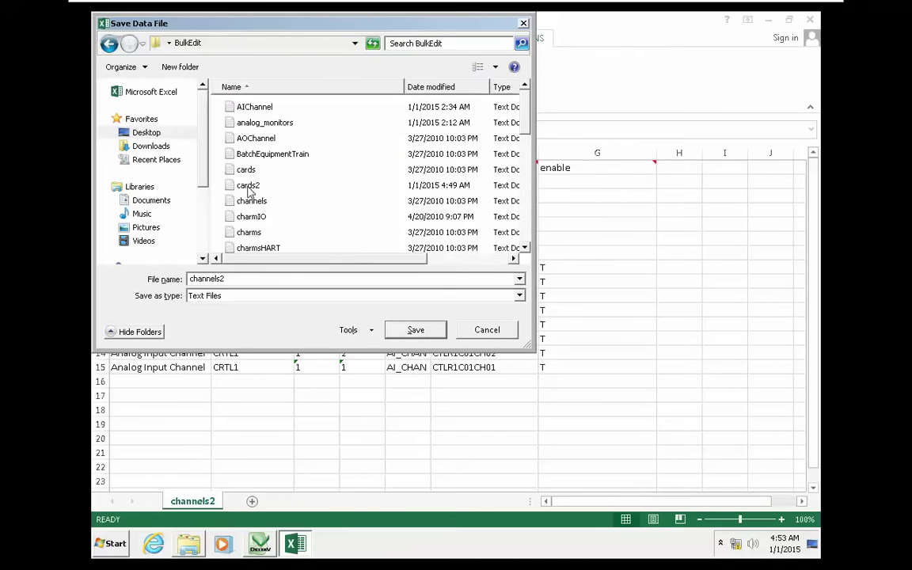
Look through the existing text data files in the desktop BulkEdit folder.
click(269, 216)
scroll(273, 222, down, 3)
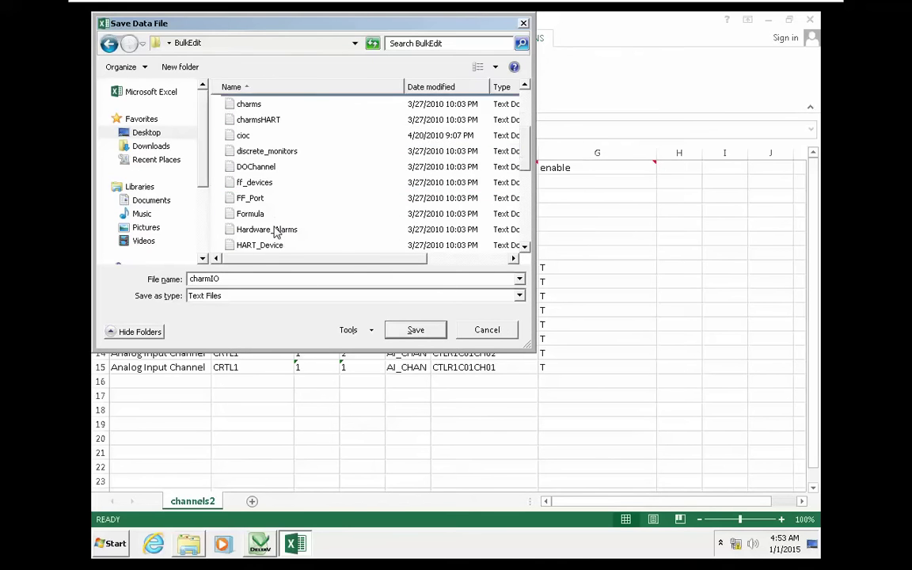
scroll(276, 232, down, 1)
scroll(277, 231, up, 2)
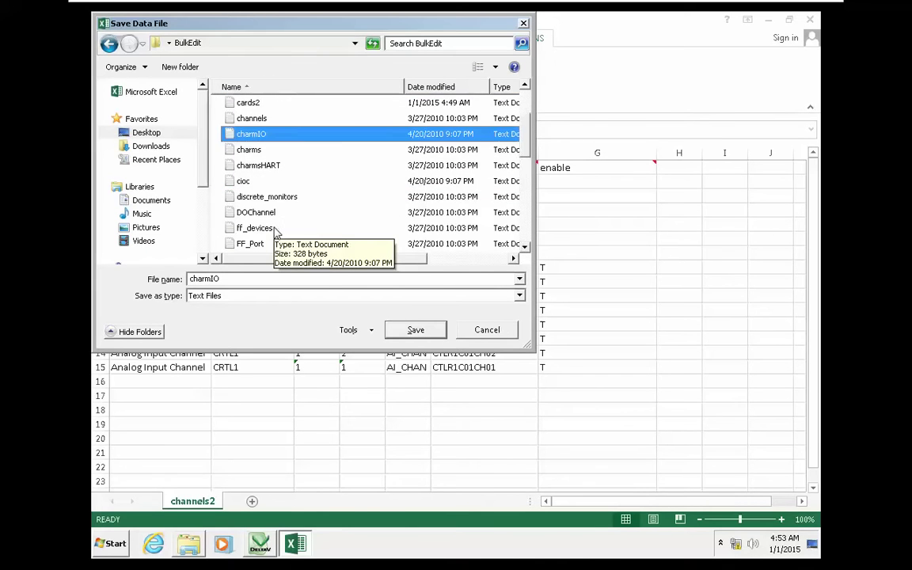
scroll(274, 233, up, 2)
scroll(315, 239, down, 3)
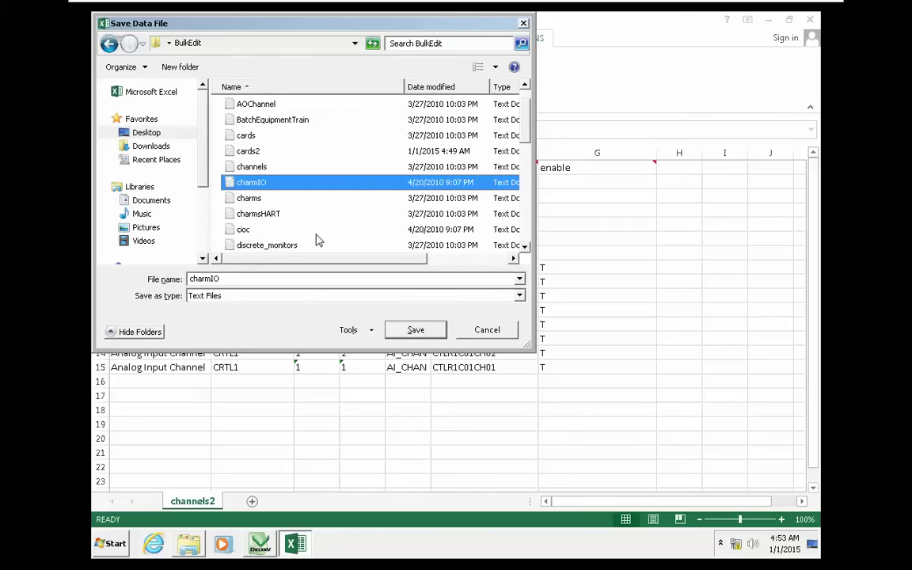
scroll(315, 239, down, 1)
scroll(315, 239, up, 4)
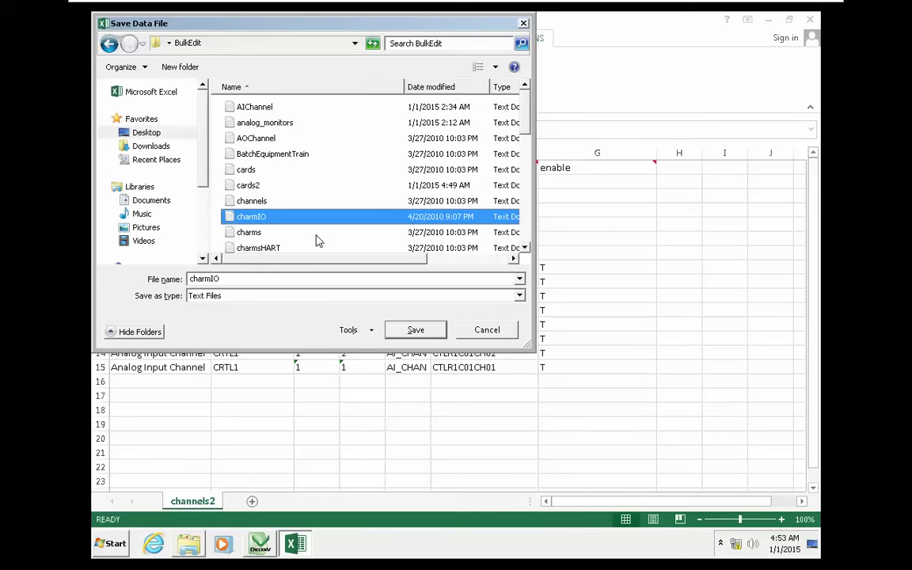
scroll(315, 239, down, 4)
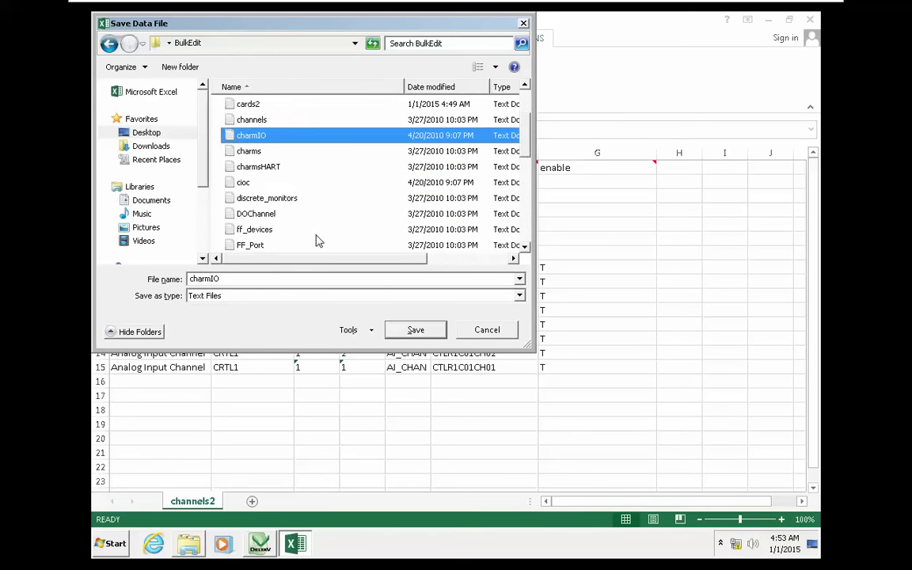
scroll(316, 241, down, 4)
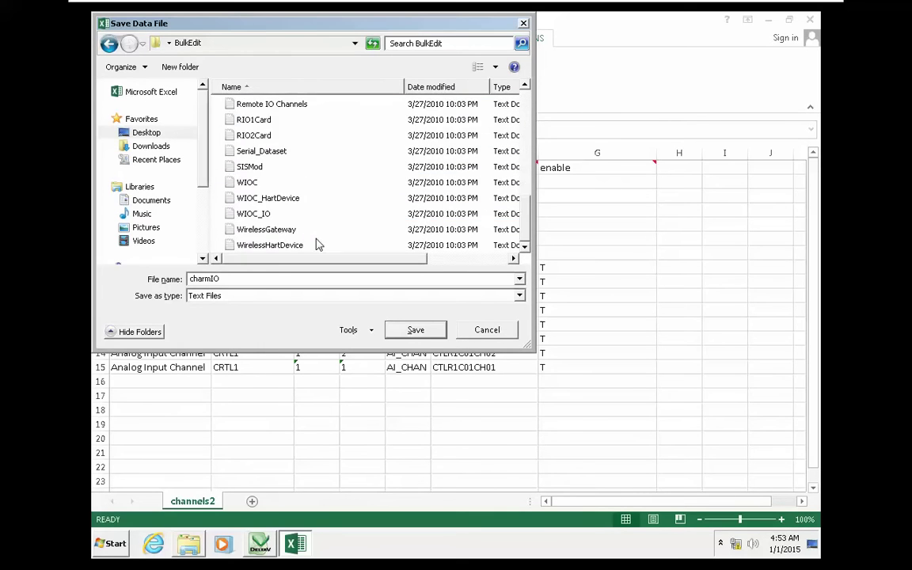
Save the channel data as the text file CHANNEL2 in the BulkEdit folder and close Excel.
double_click(283, 279)
text(CHANN)
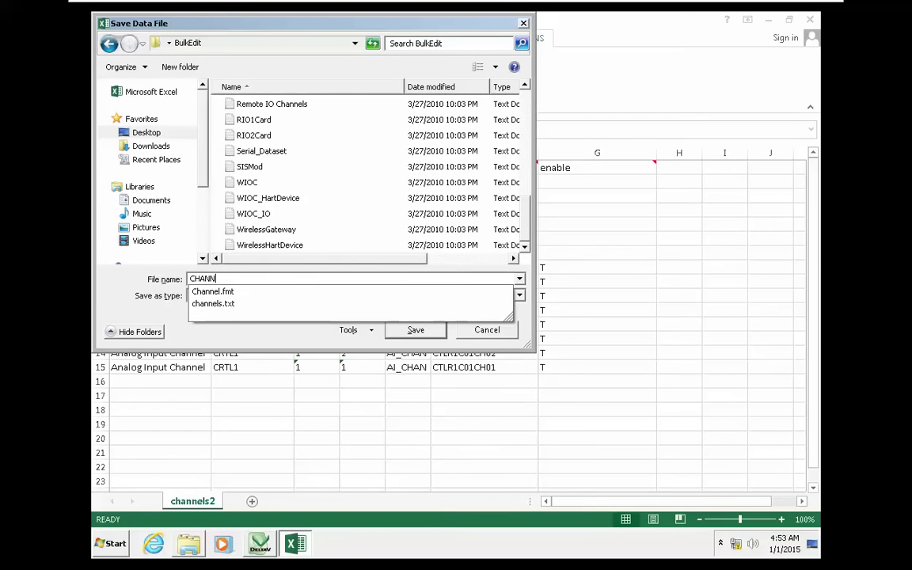
text(EL2)
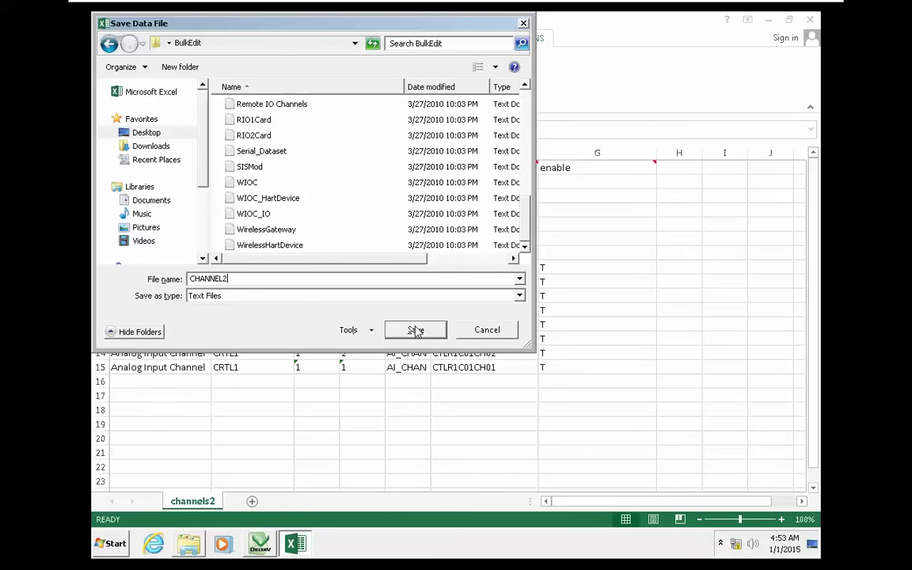
click(415, 331)
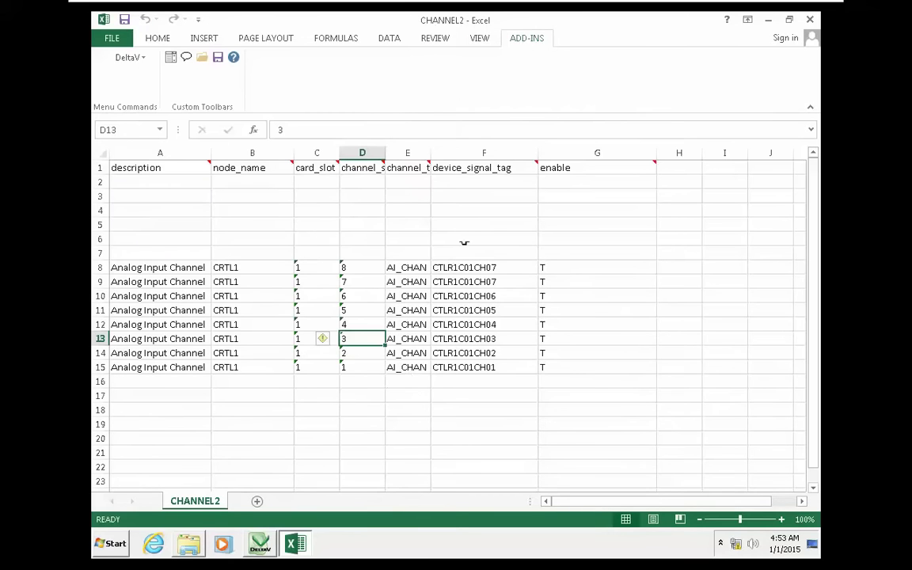
click(810, 19)
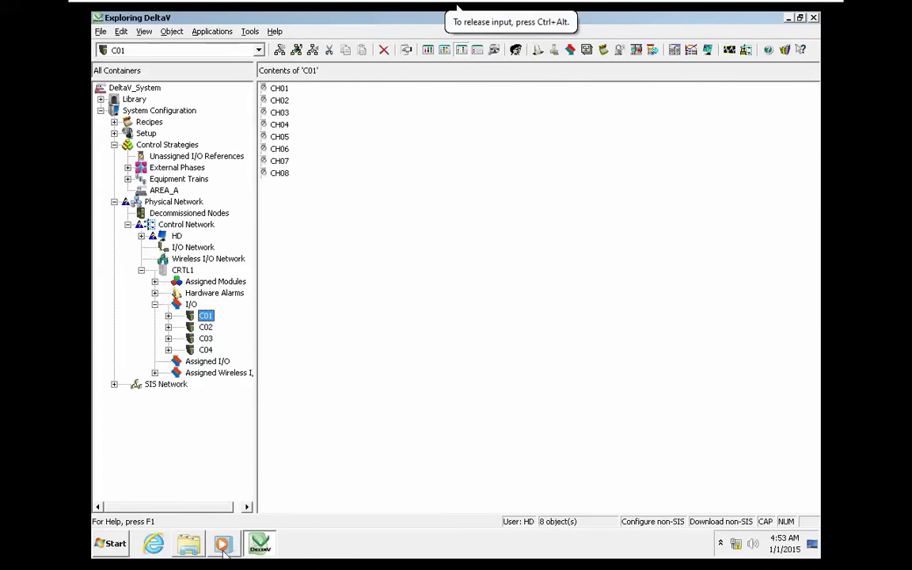
Open the BulkEdit_Support add-in from the desktop in Excel with its macros enabled.
mouse_move(194, 552)
key(super+d)
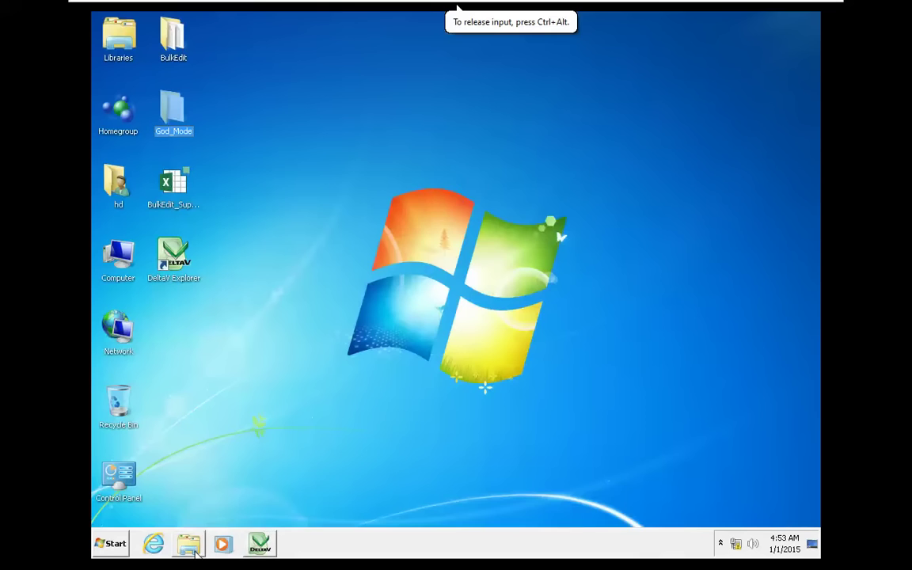
double_click(184, 192)
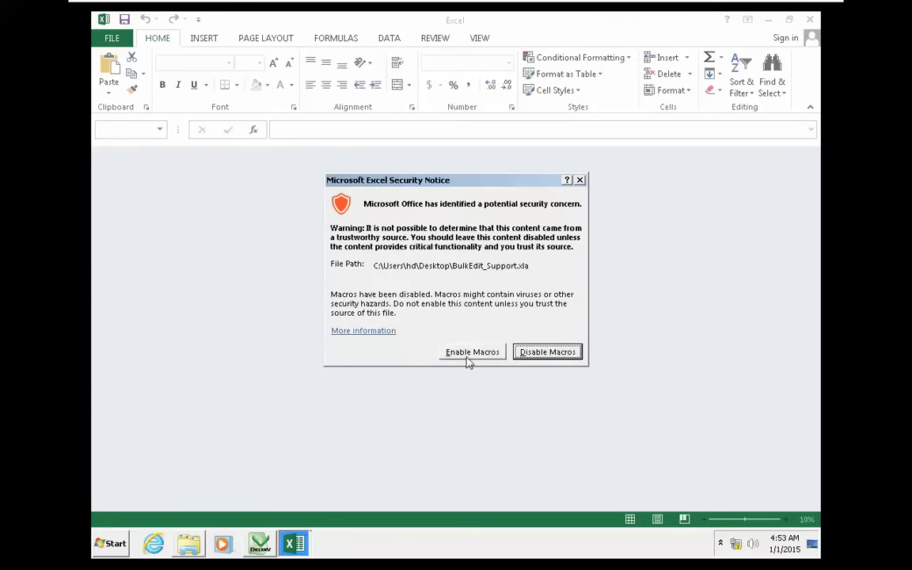
click(467, 352)
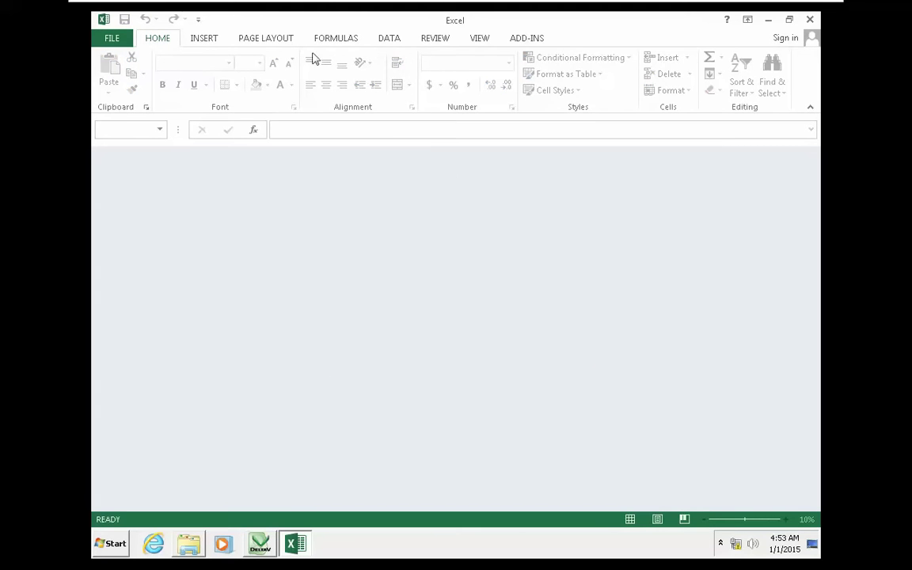
Open the CHANNEL2 data file from the desktop BulkEdit folder through the DeltaV BulkEdit add-in.
click(524, 40)
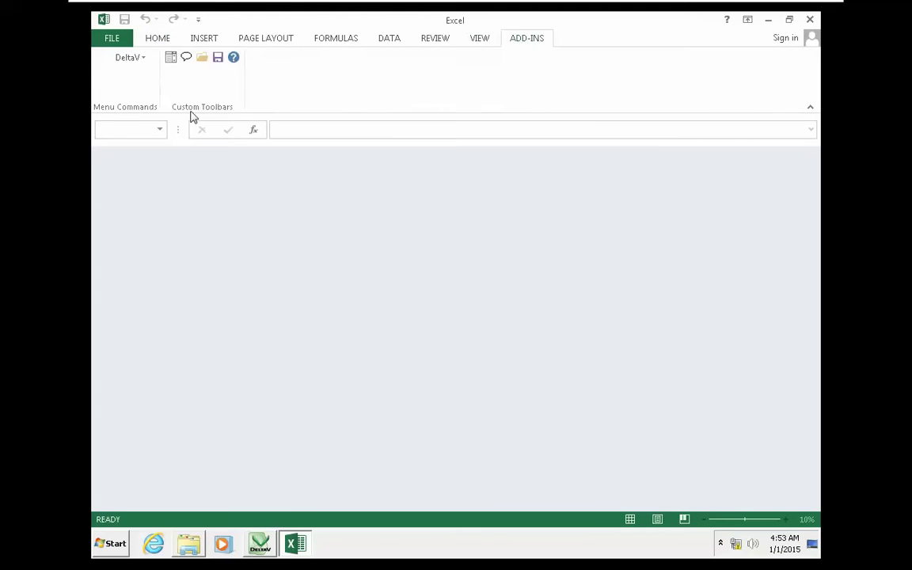
click(141, 58)
mouse_move(161, 84)
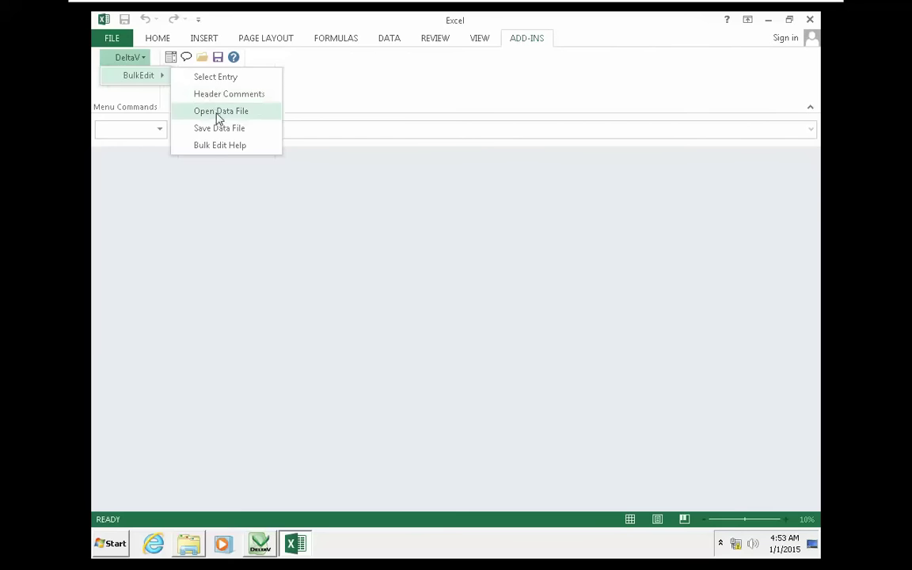
click(216, 113)
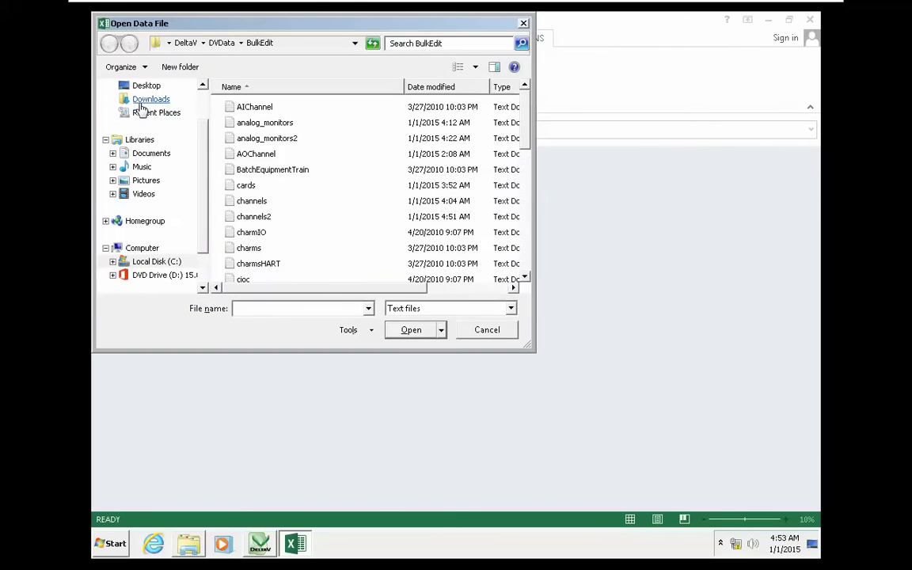
click(146, 85)
click(273, 181)
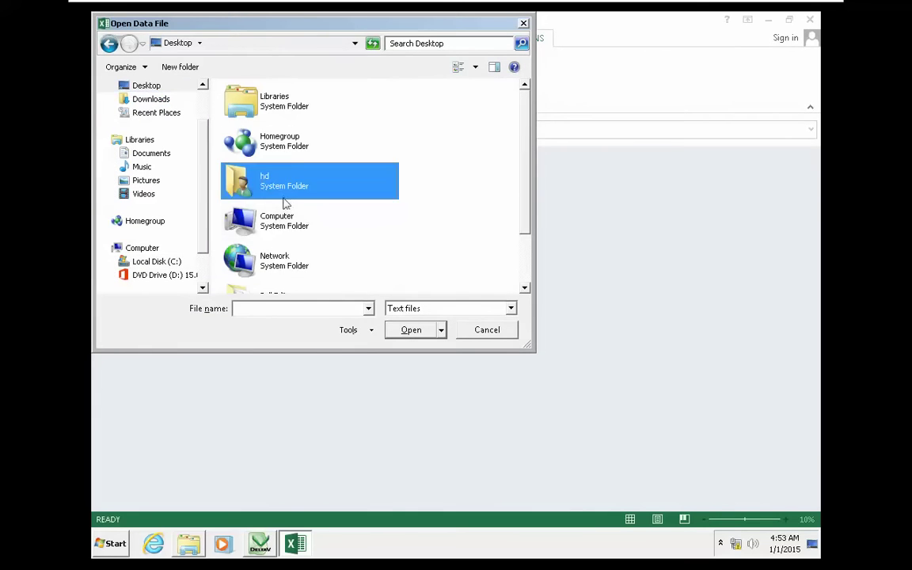
scroll(287, 211, down, 1)
double_click(273, 234)
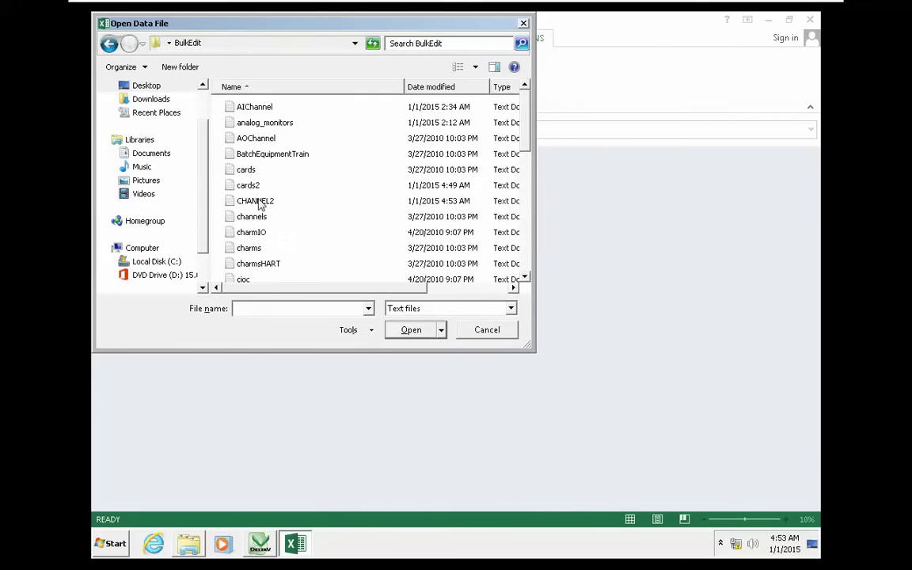
double_click(259, 199)
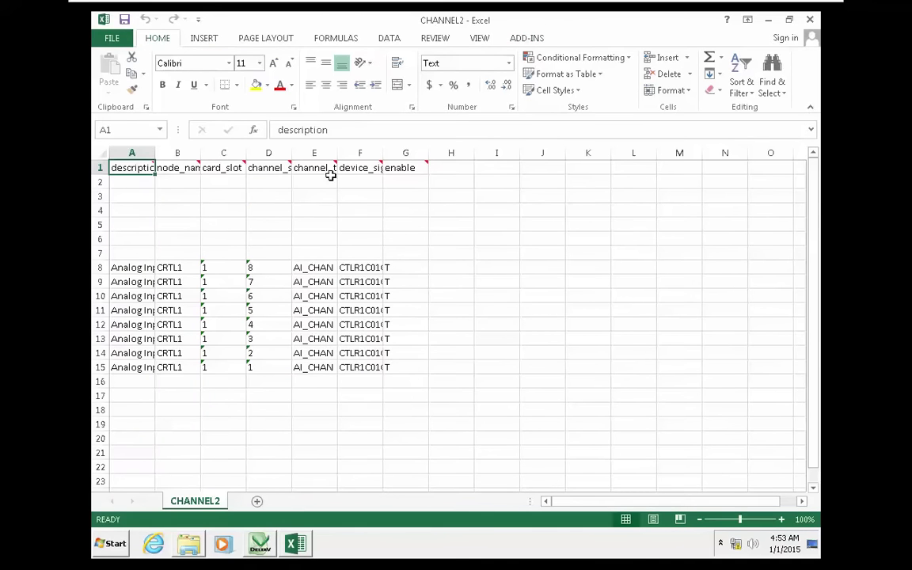
Widen the description, node_name, channel_slot, channel_type and device_signal_tag columns to review the channel data.
drag(339, 154, 460, 155)
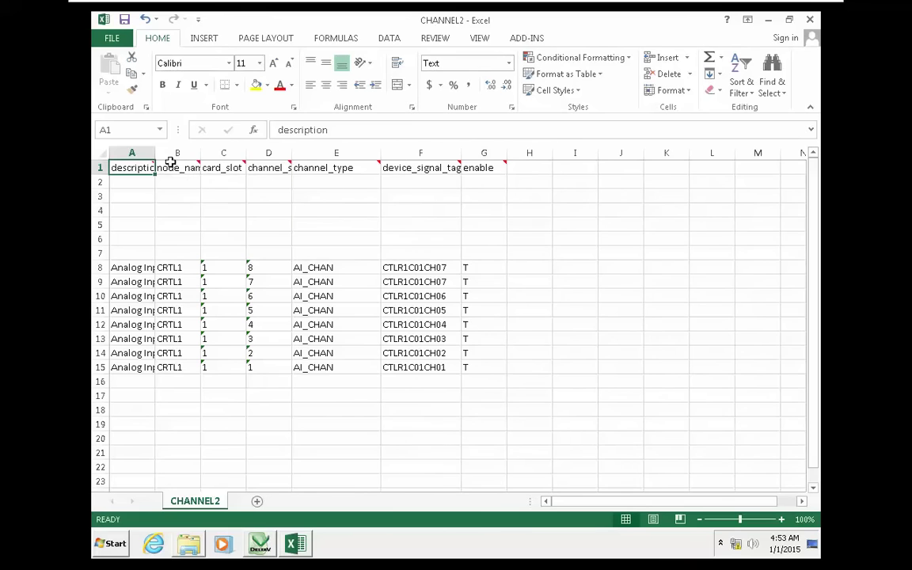
drag(156, 153, 278, 152)
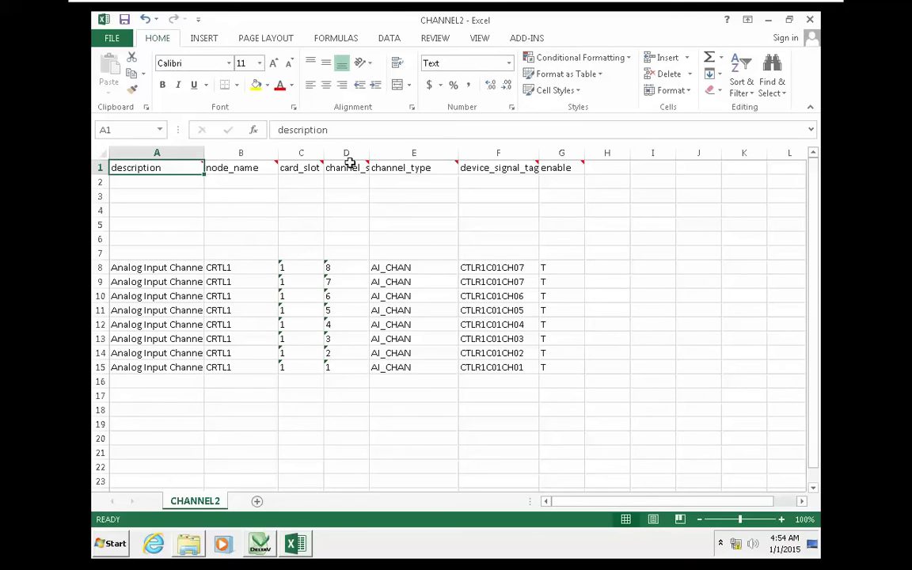
drag(369, 153, 398, 157)
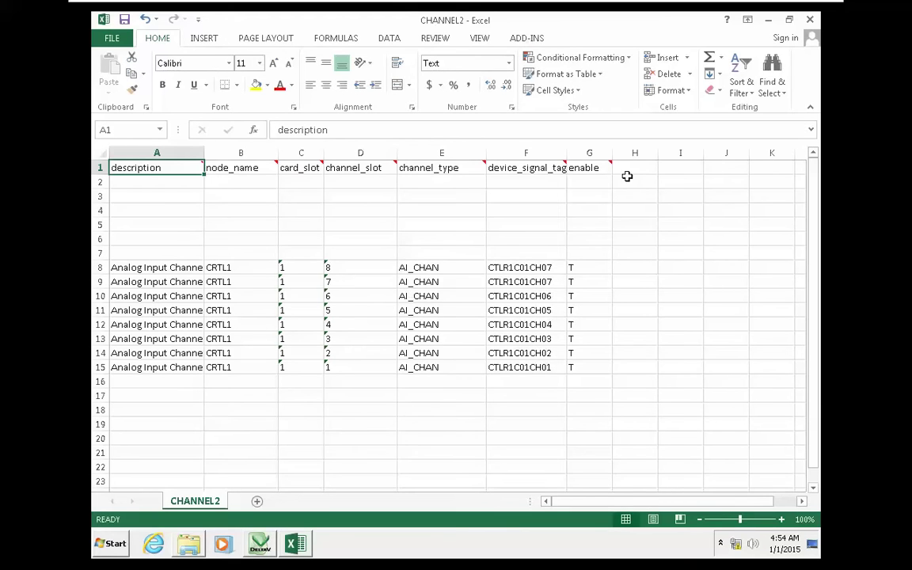
Close the CHANNEL2 workbook in Excel without saving the changes.
click(809, 19)
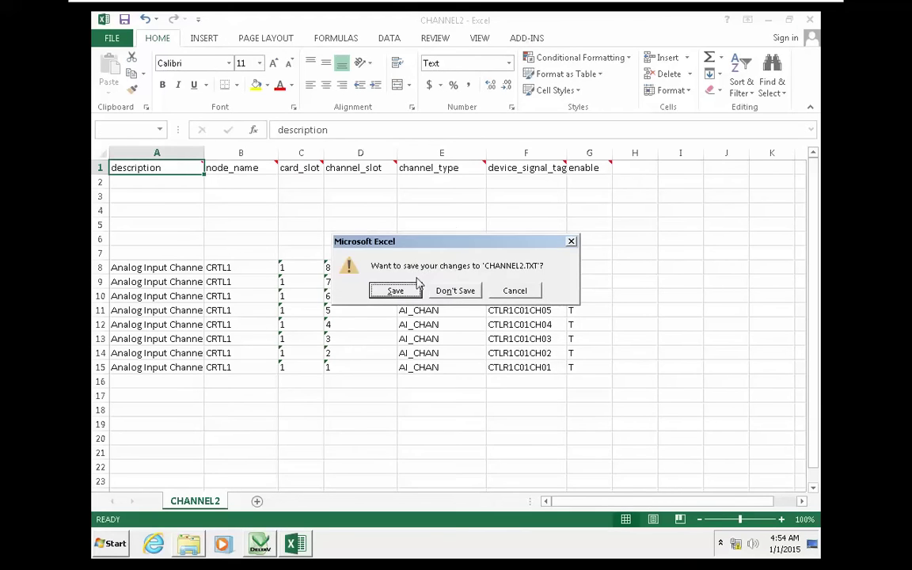
click(516, 291)
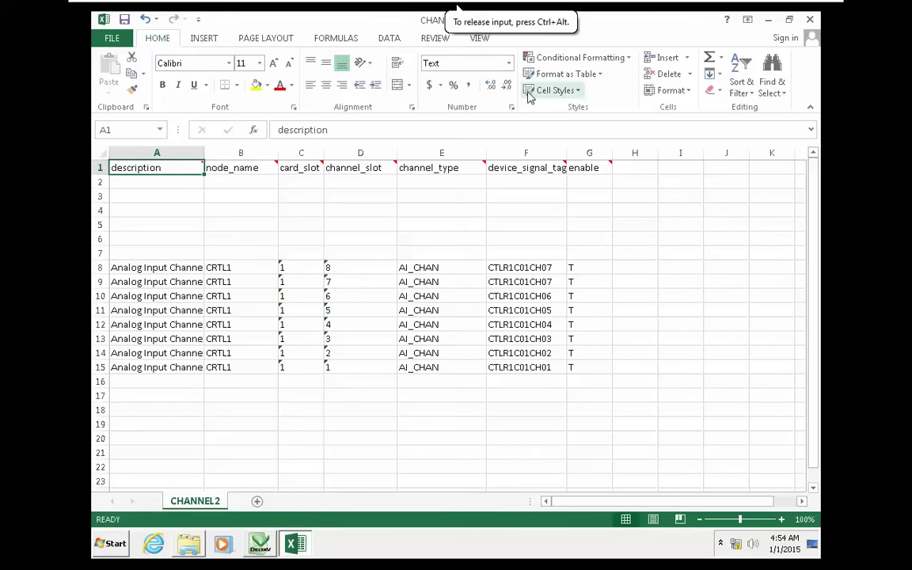
click(671, 236)
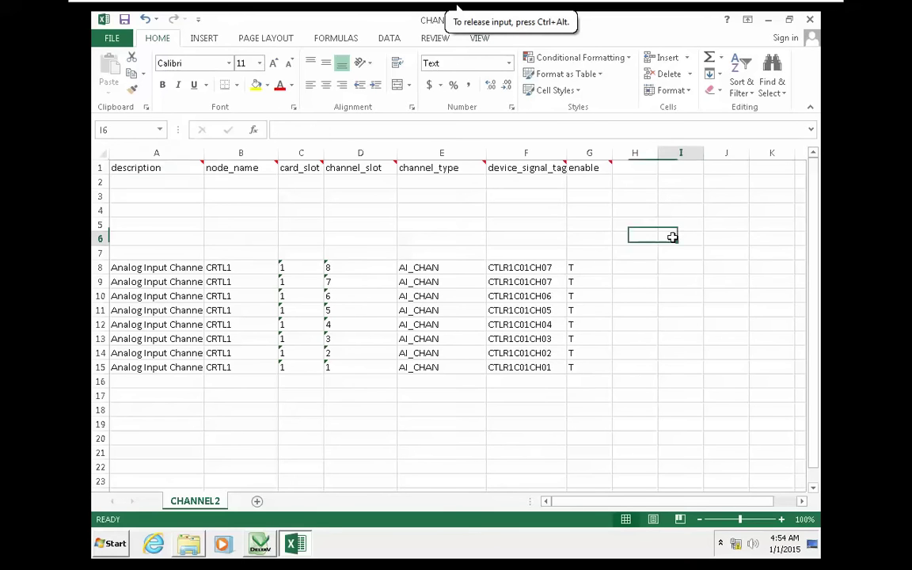
click(809, 19)
click(465, 293)
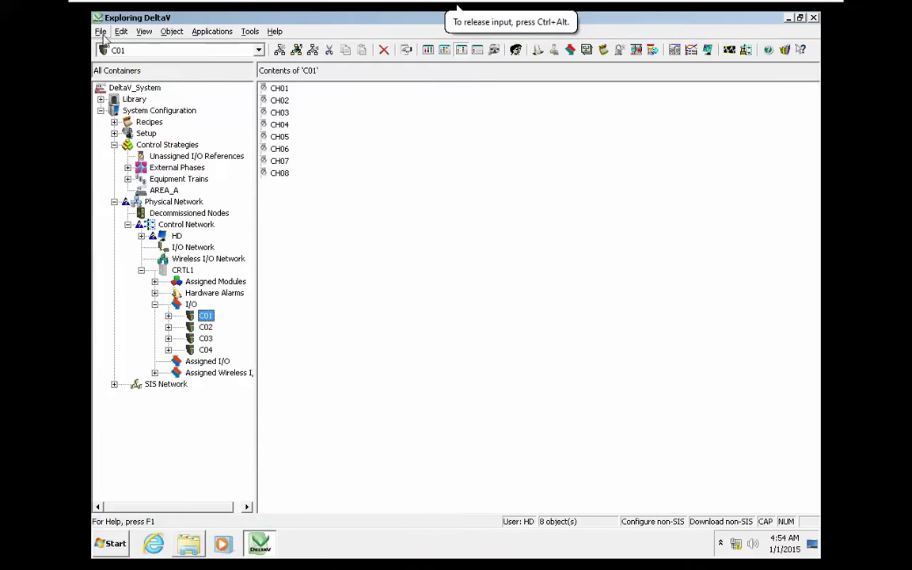
Start a user-defined format import in DeltaV Explorer using the format specification file Channel.fmt.
click(101, 32)
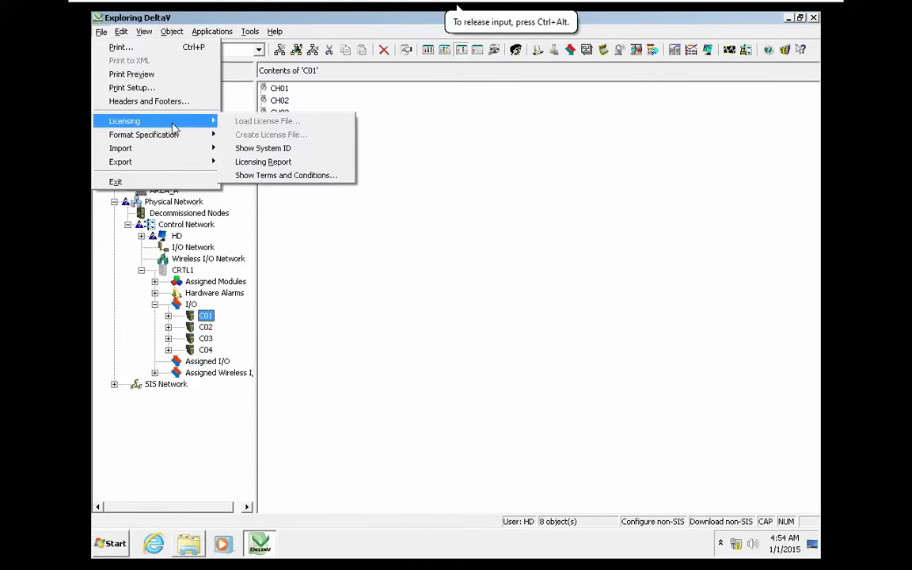
mouse_move(177, 157)
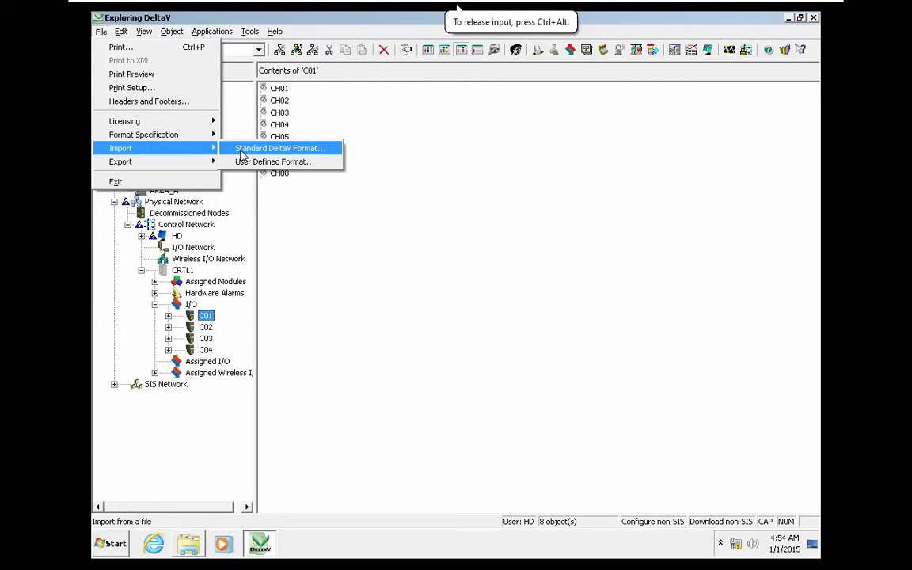
click(243, 150)
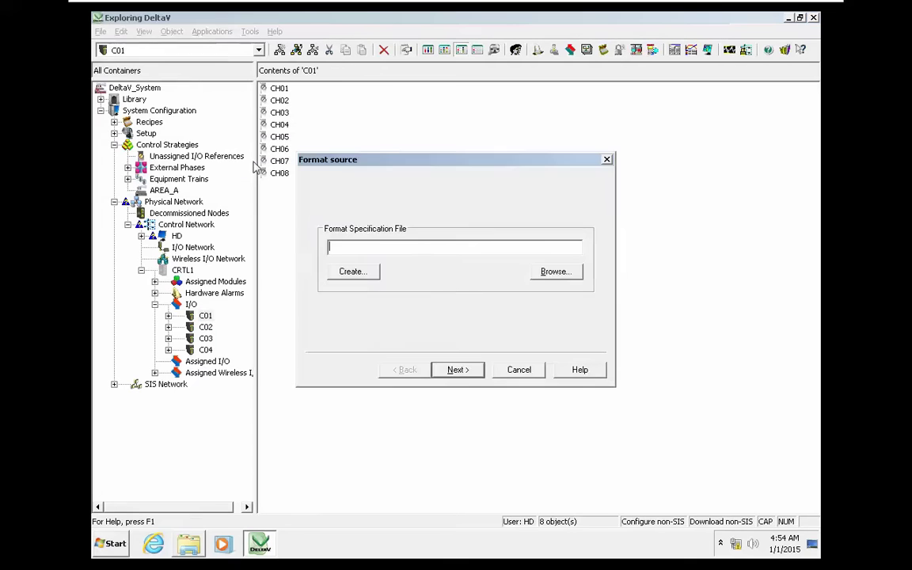
click(554, 272)
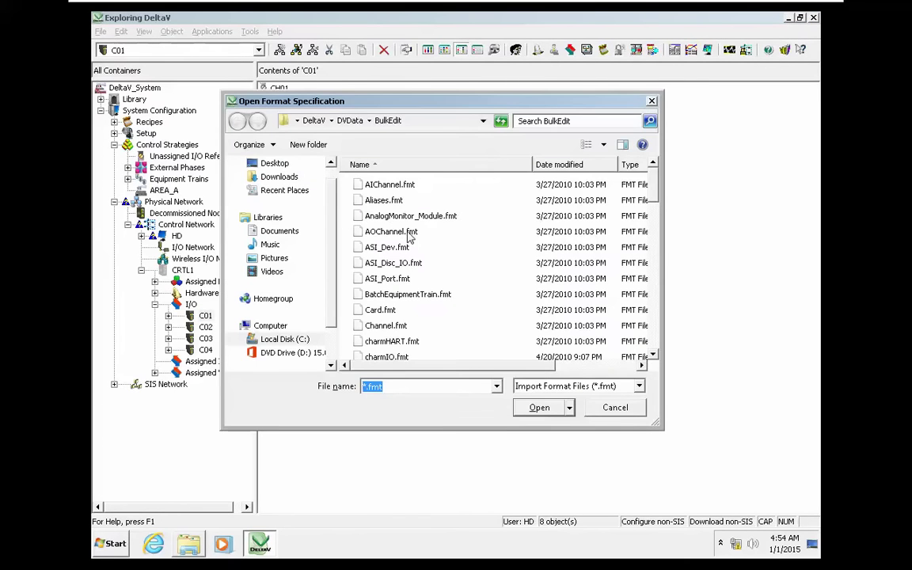
double_click(392, 326)
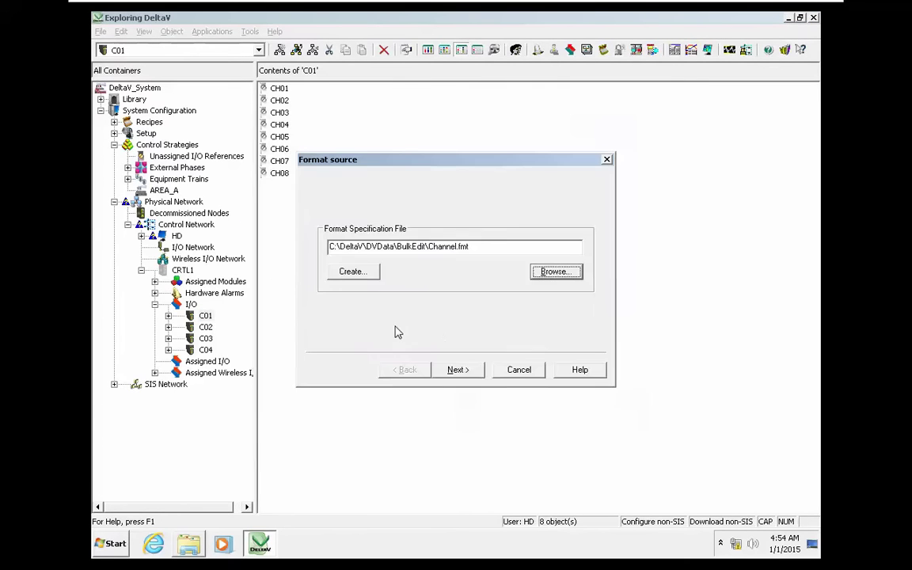
click(458, 370)
Choose CHANNEL2 from the desktop BulkEdit folder as the import data file.
click(463, 231)
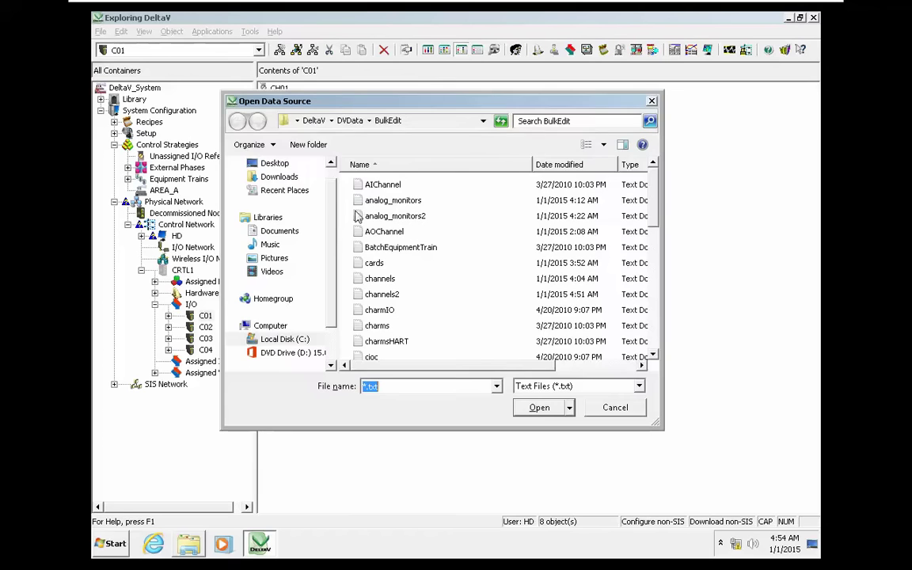
click(275, 163)
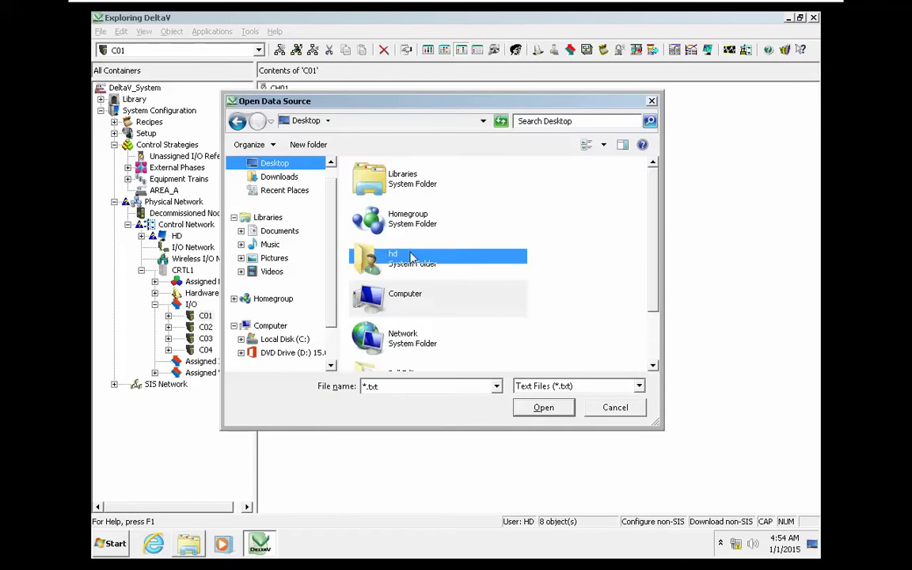
scroll(413, 260, down, 2)
click(408, 325)
double_click(407, 325)
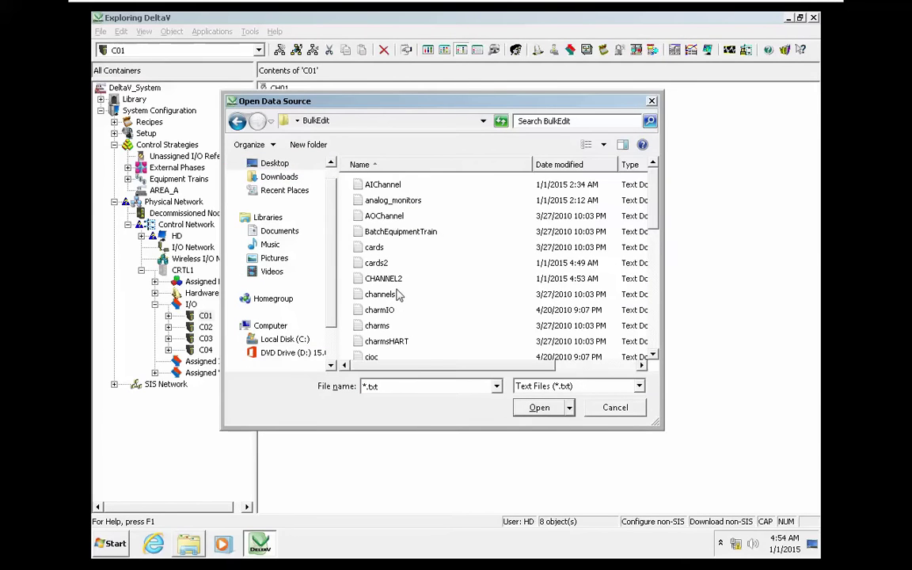
double_click(395, 278)
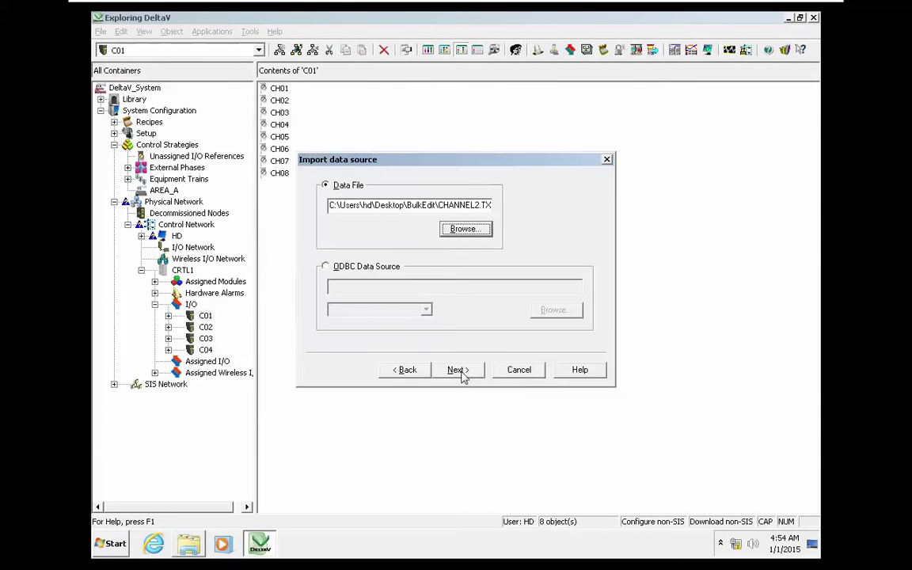
Run the CHANNEL2 import and expand card C01 under CRTL1 to check its channels.
click(463, 372)
click(463, 374)
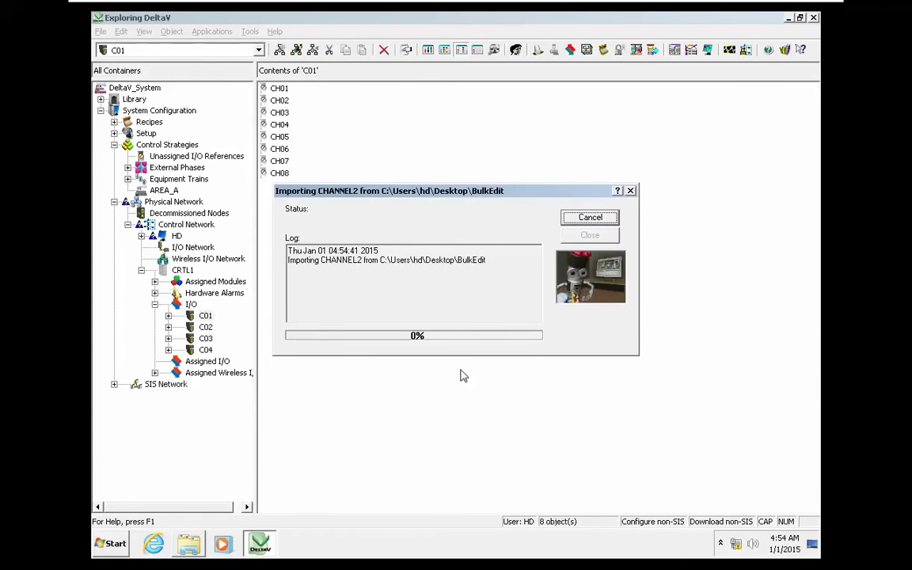
click(594, 236)
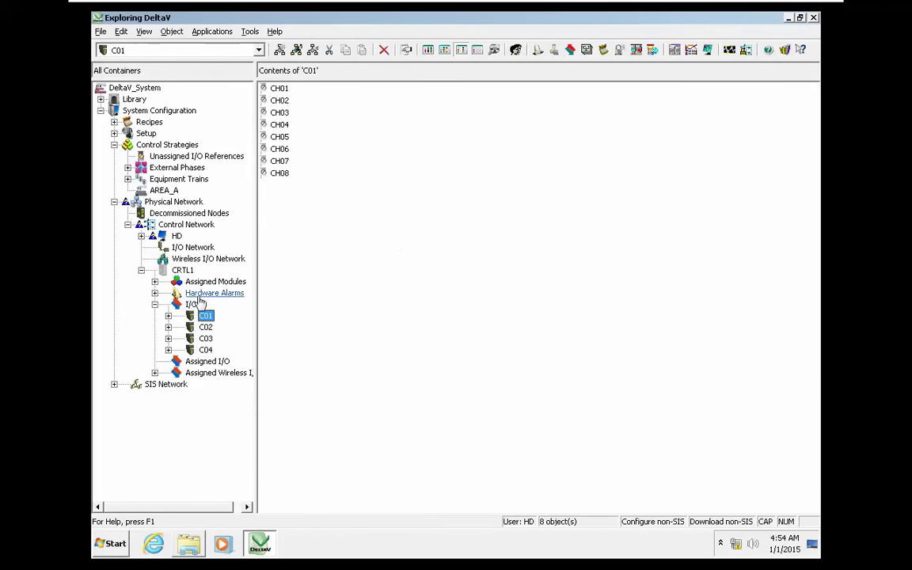
click(168, 315)
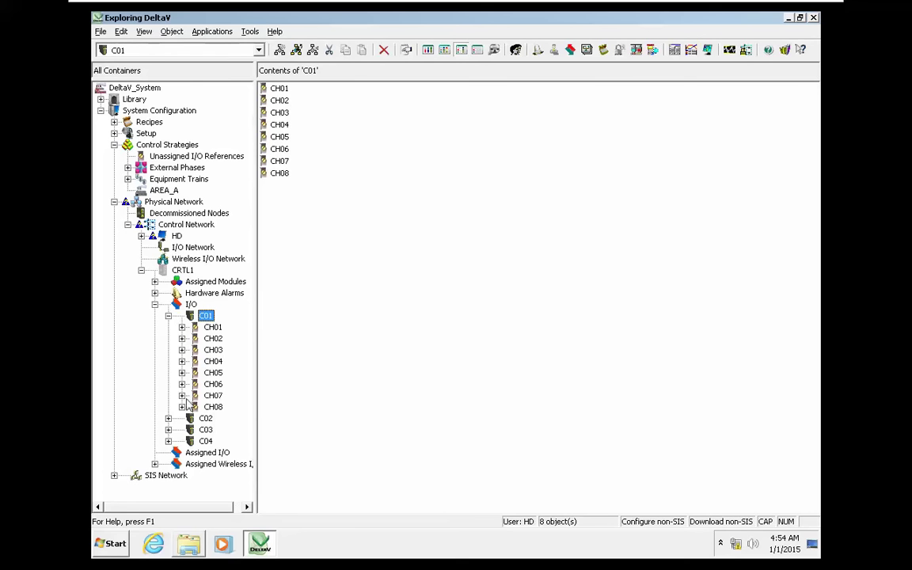
click(168, 418)
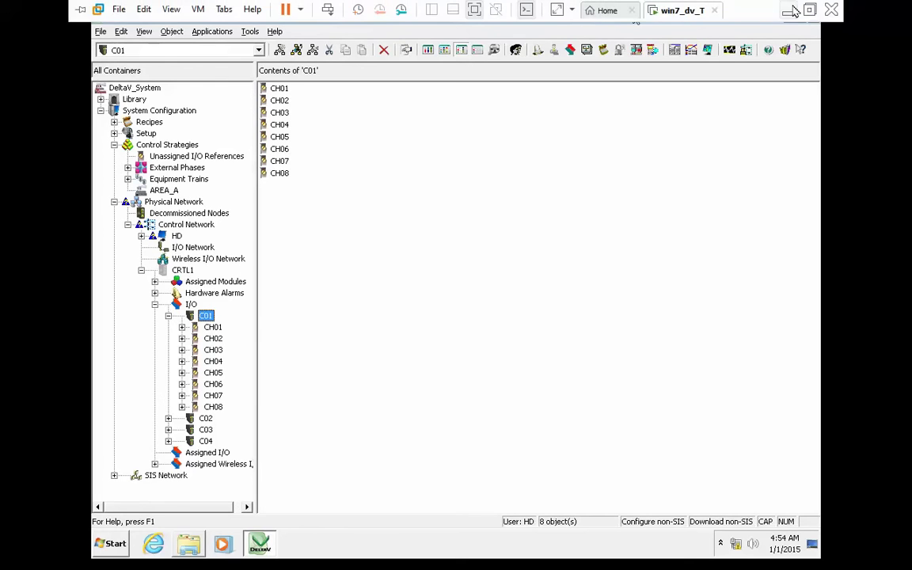
Leave the virtual machine's full-screen view and switch to Chrome to view the DeltaV Bulk Edit white paper and the YouTube Studio video comments.
click(809, 11)
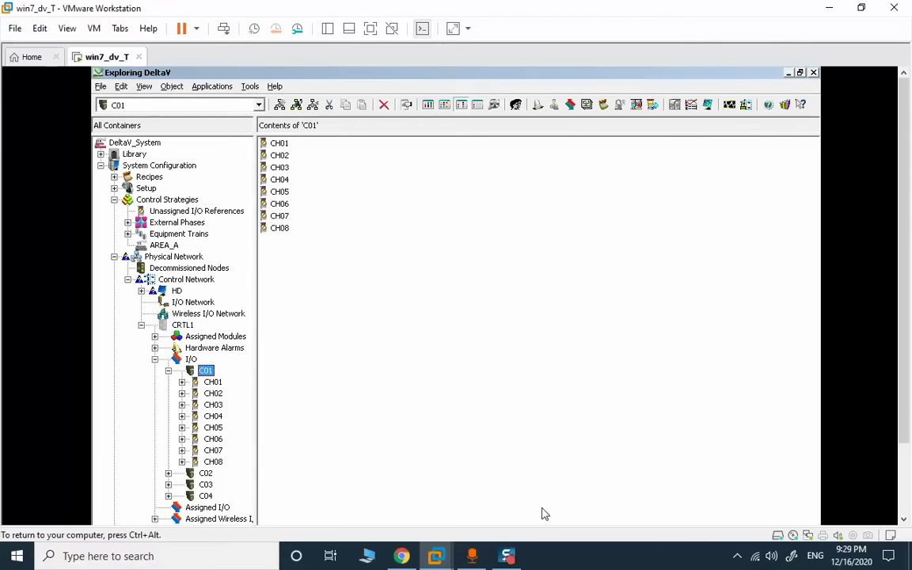
mouse_move(401, 555)
click(363, 499)
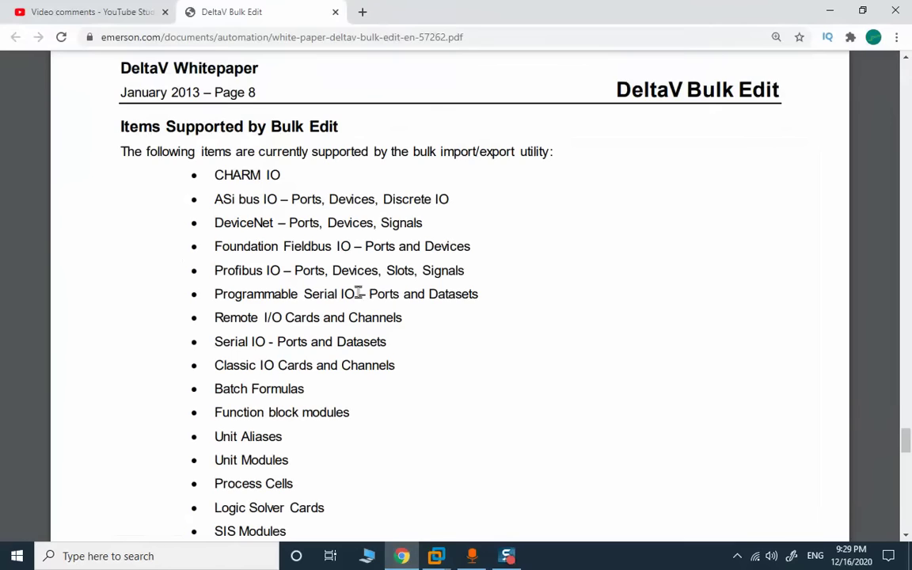
click(147, 7)
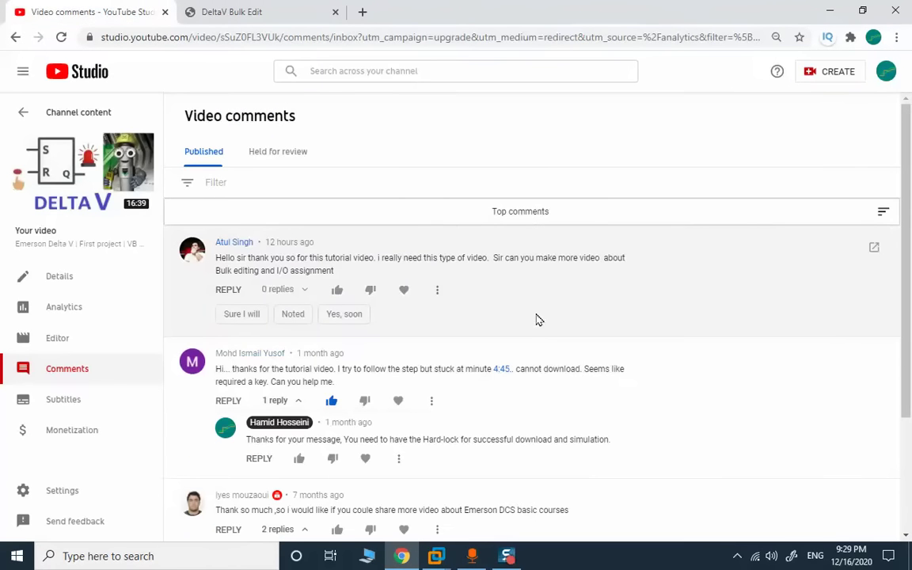